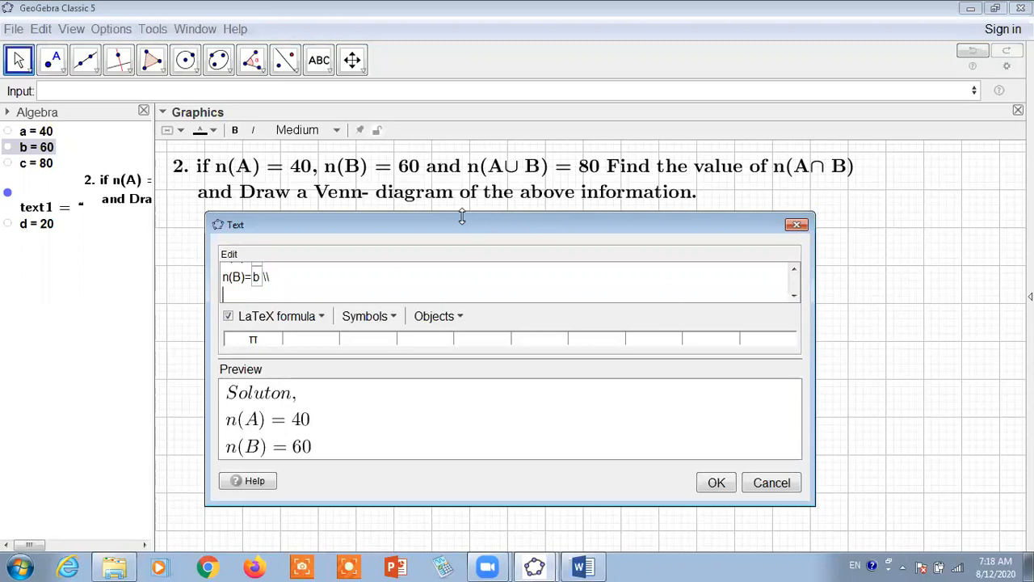
Add the line n(A\cup B)= to the LaTeX solution text and link its value to object c
drag(462, 216, 491, 205)
text(n(a)
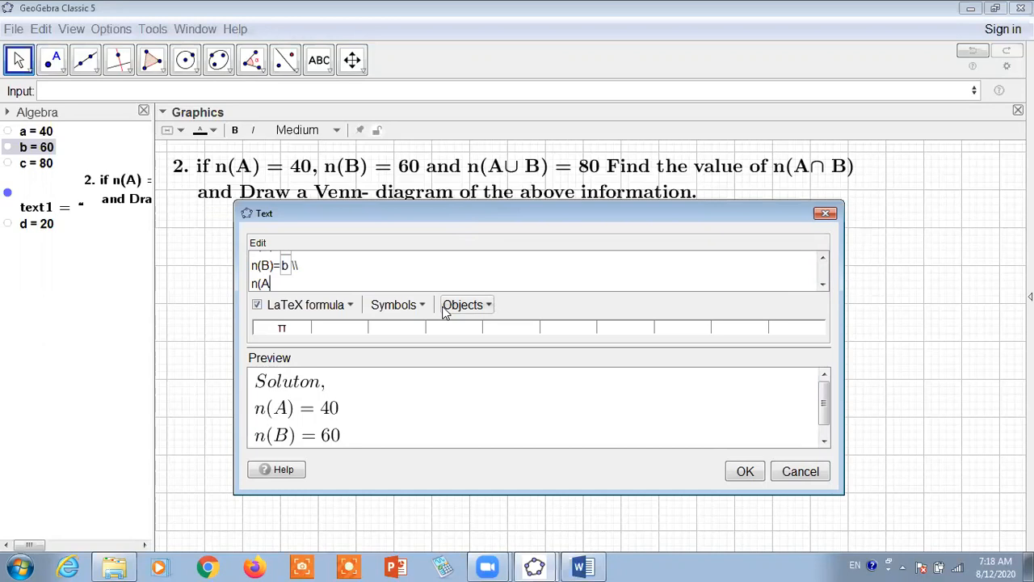
text(\cup B)=)
click(39, 163)
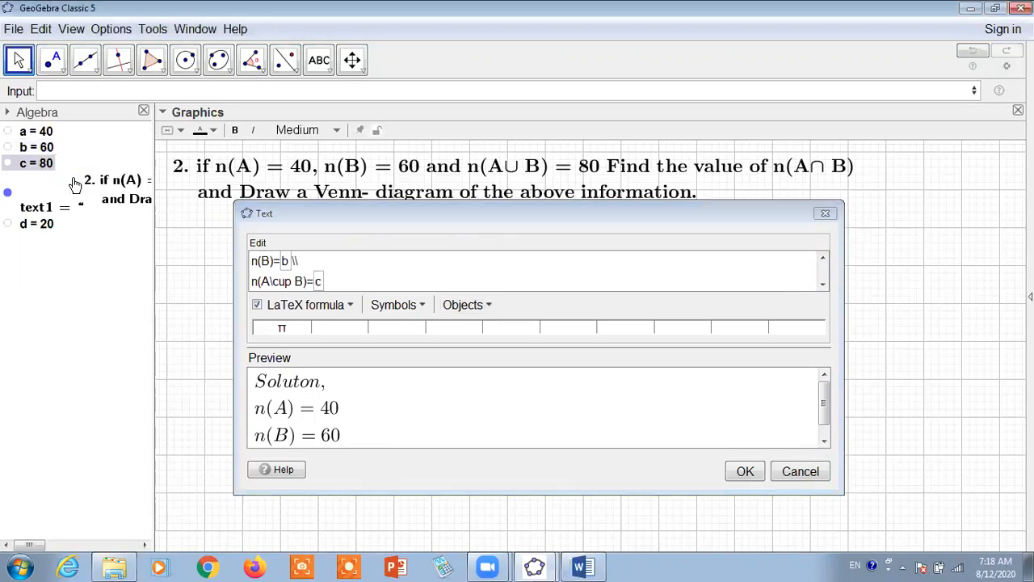
scroll(491, 420, down, 2)
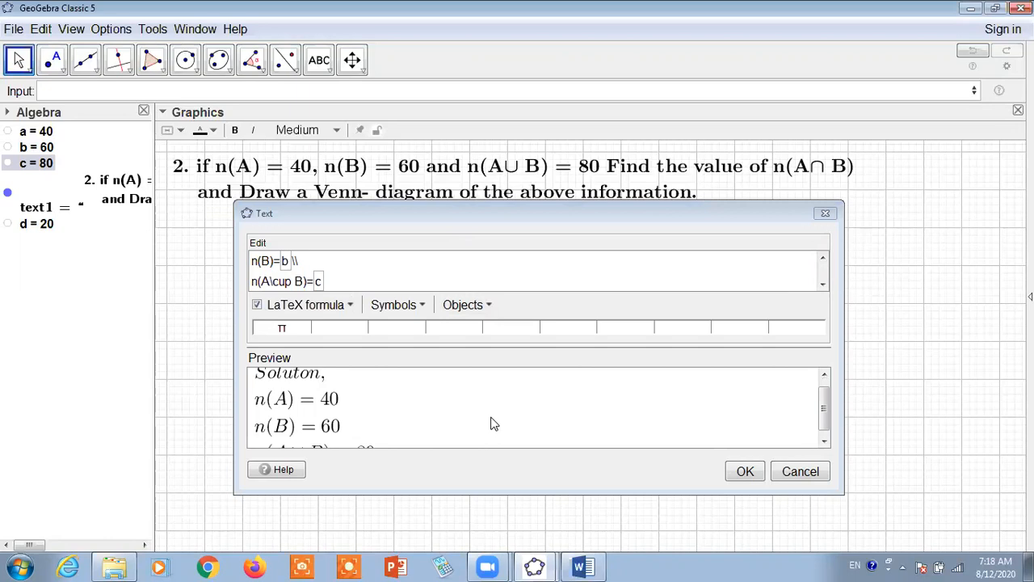
click(419, 307)
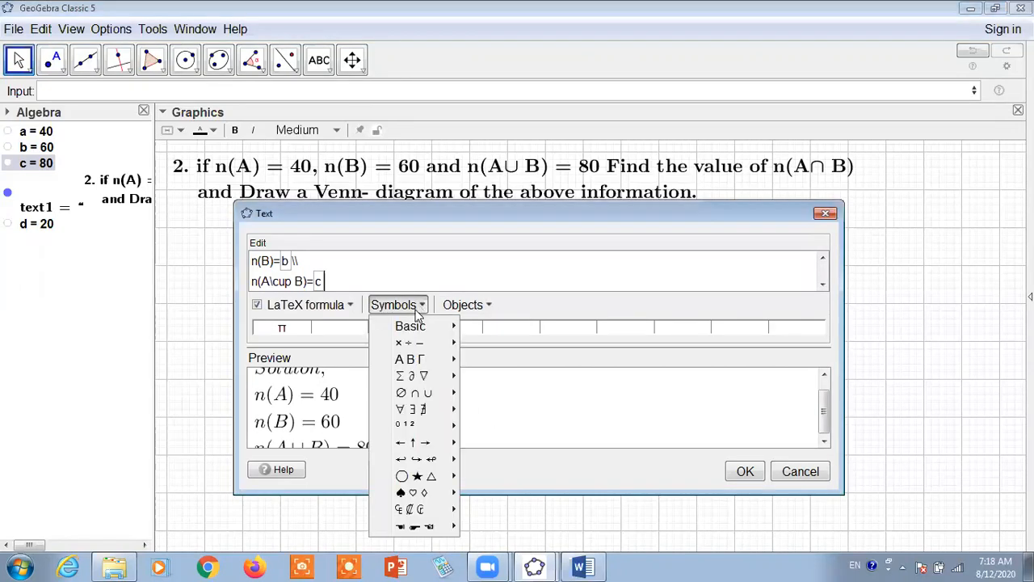
mouse_move(427, 394)
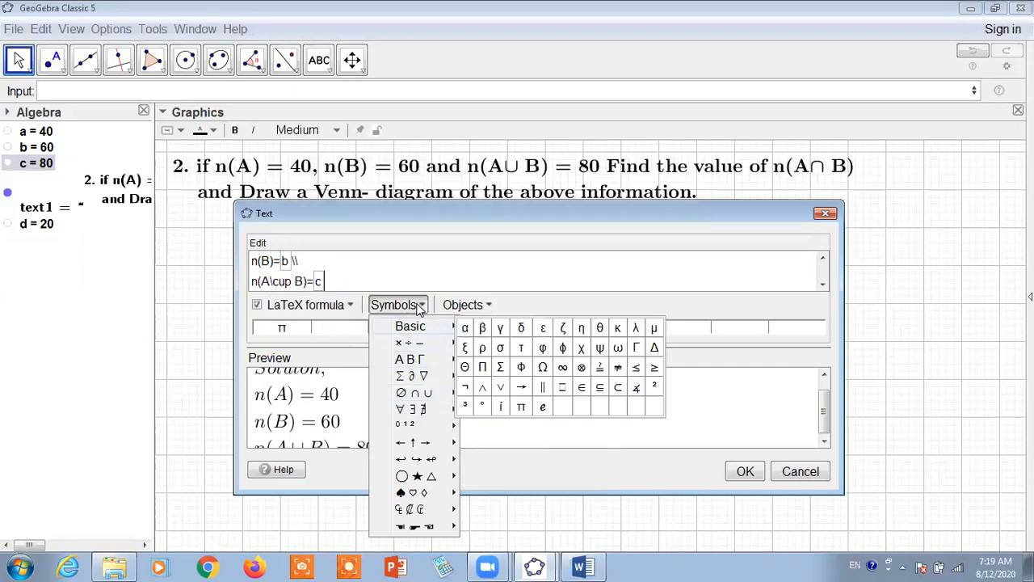
click(419, 308)
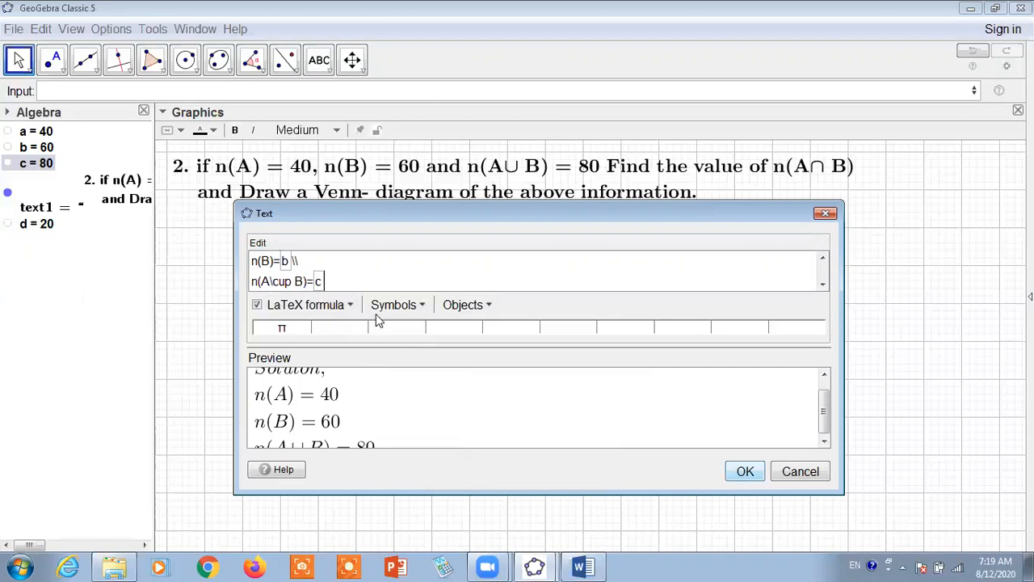
Add the line n(A\cap B)=? below the union line in the solution text
key(Return)
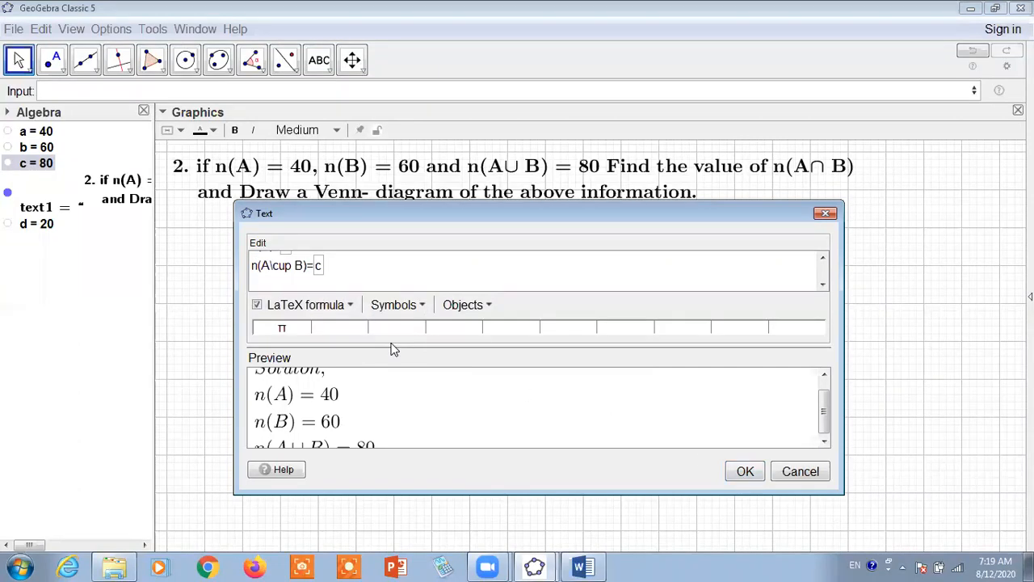
text(n(A\cap B)
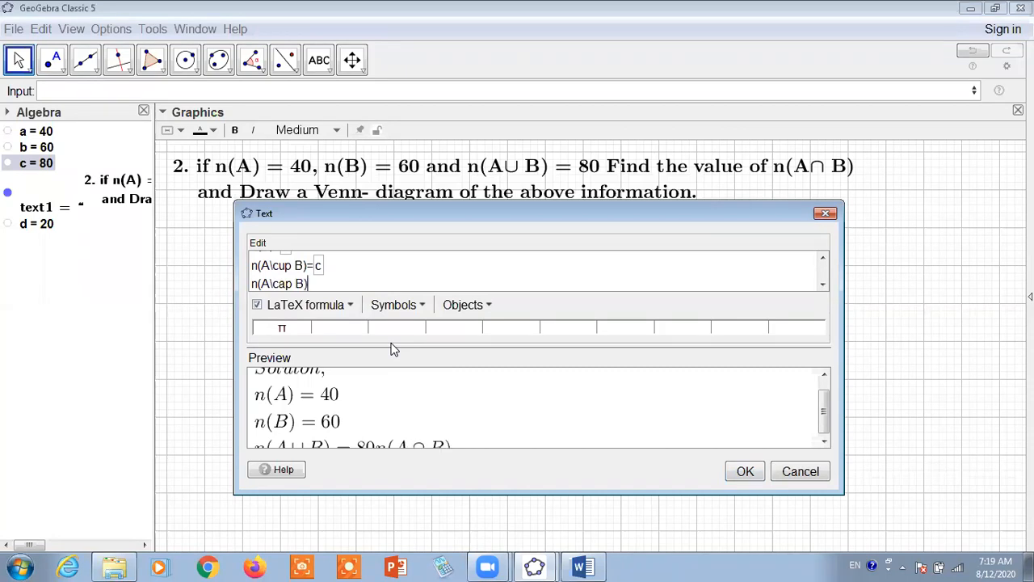
text())
click(419, 305)
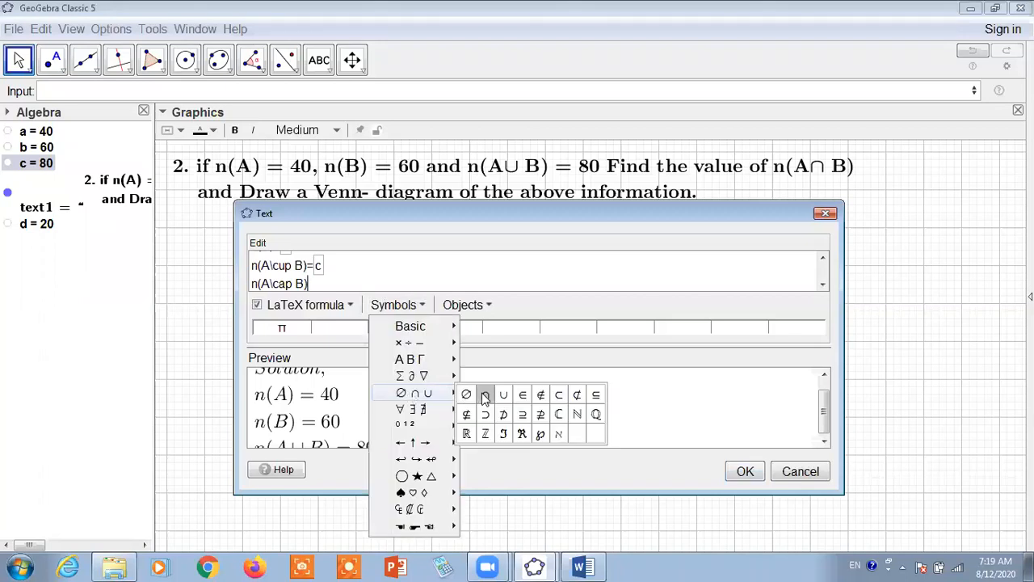
click(386, 305)
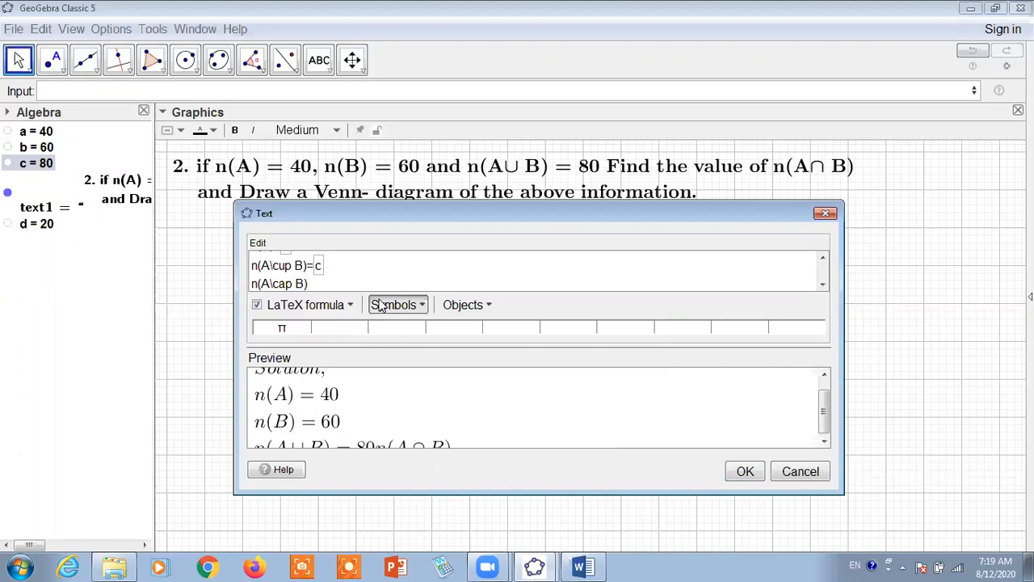
text(?)
Insert the solution text into the drawing area and move it just beneath the question
click(742, 471)
drag(374, 322, 325, 302)
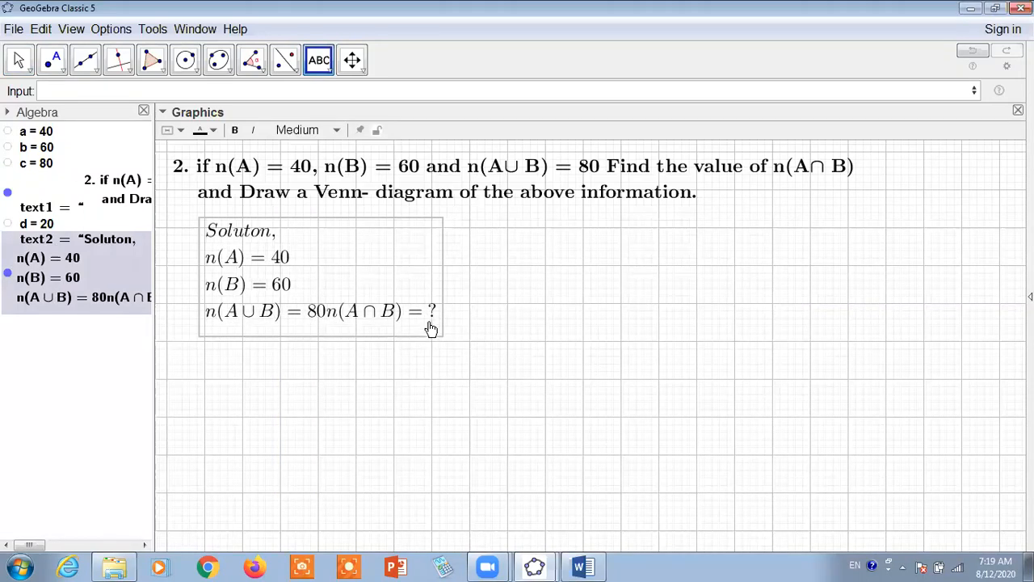
drag(334, 247, 312, 248)
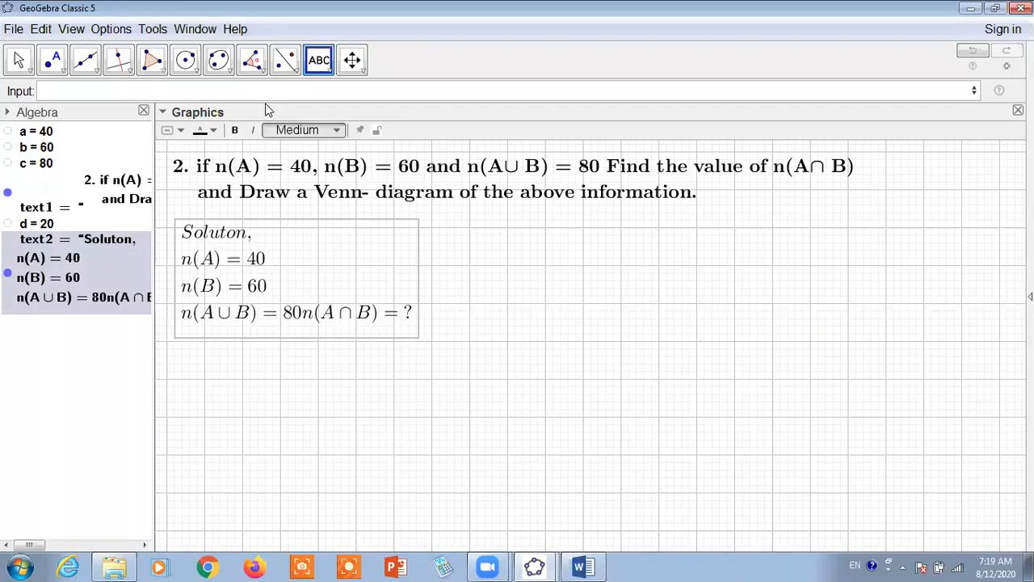
click(170, 130)
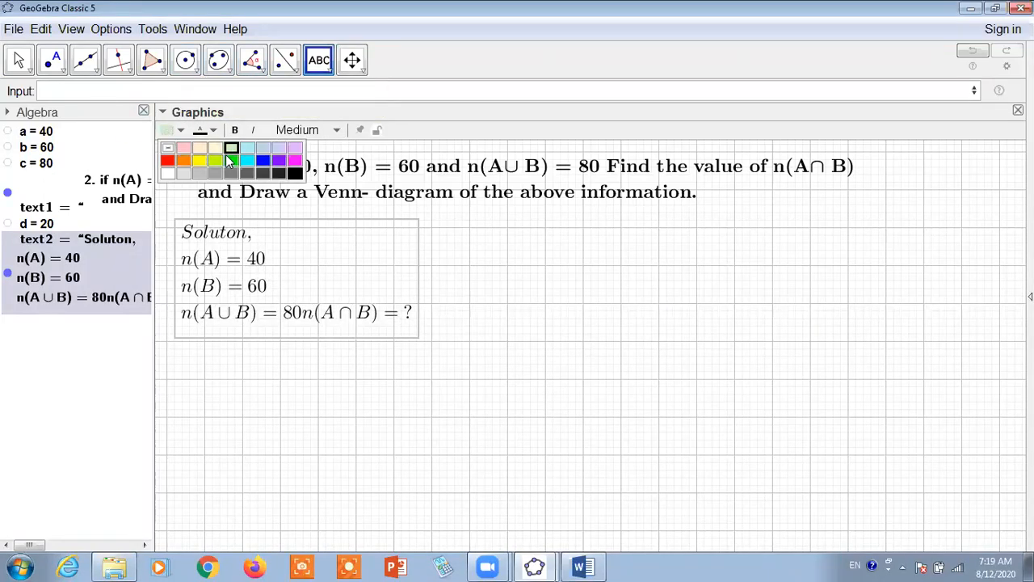
click(247, 148)
click(394, 255)
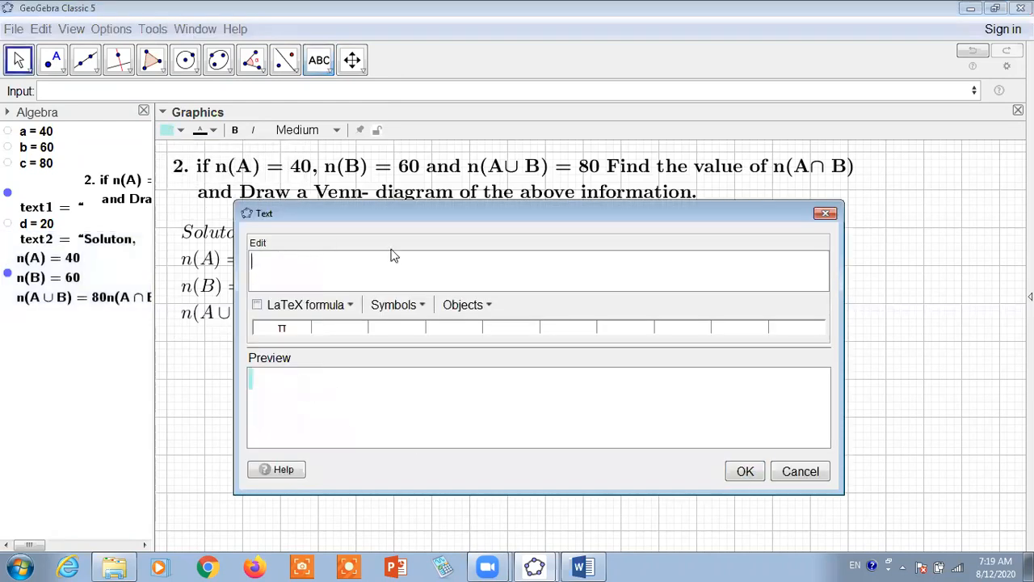
click(826, 212)
Give the solution text a light cyan background
click(275, 239)
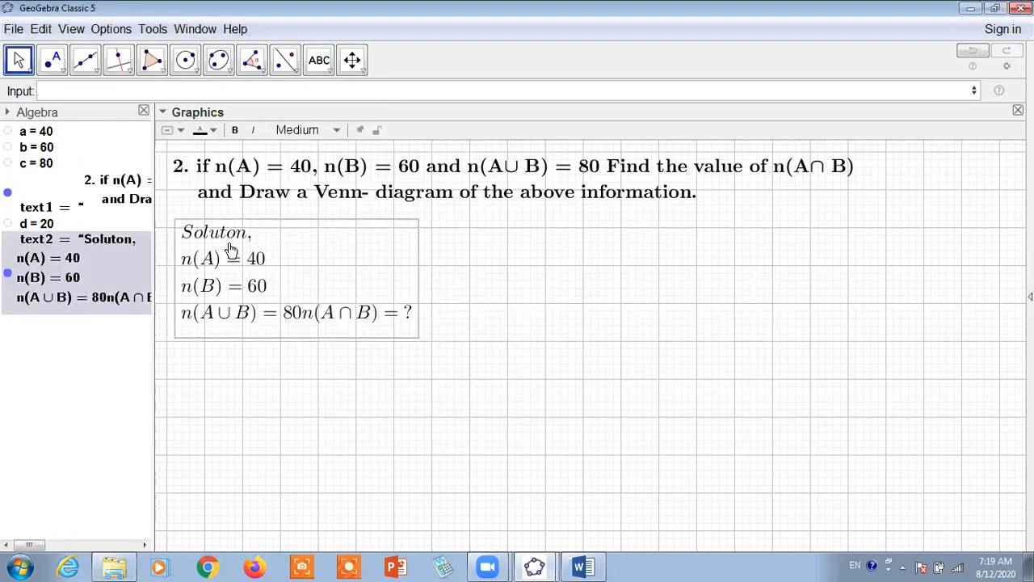
click(181, 132)
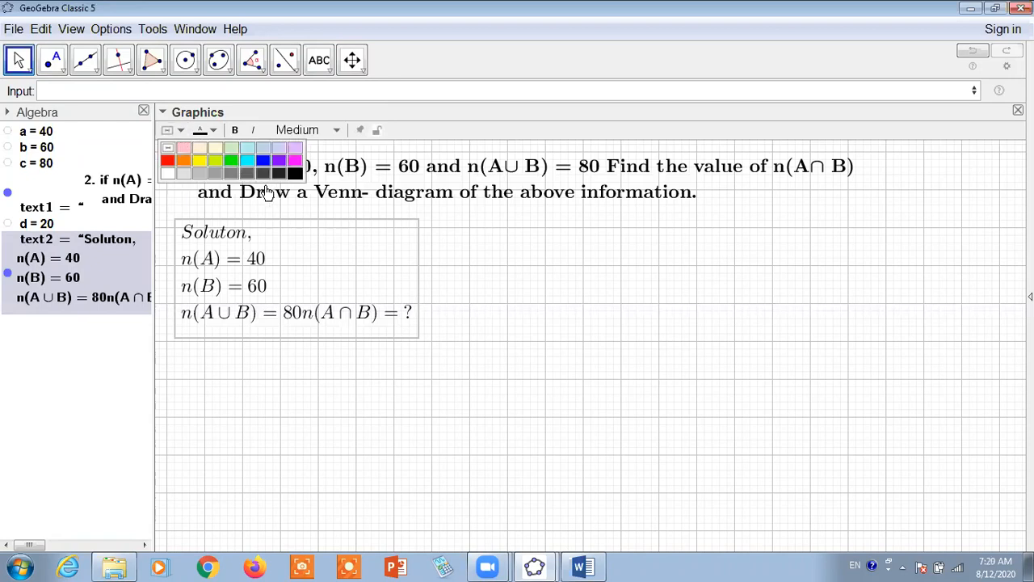
click(249, 154)
Add a LaTeX line break \\ after n(A\cup B)=c in the solution text and nudge the text closer to the question
double_click(313, 312)
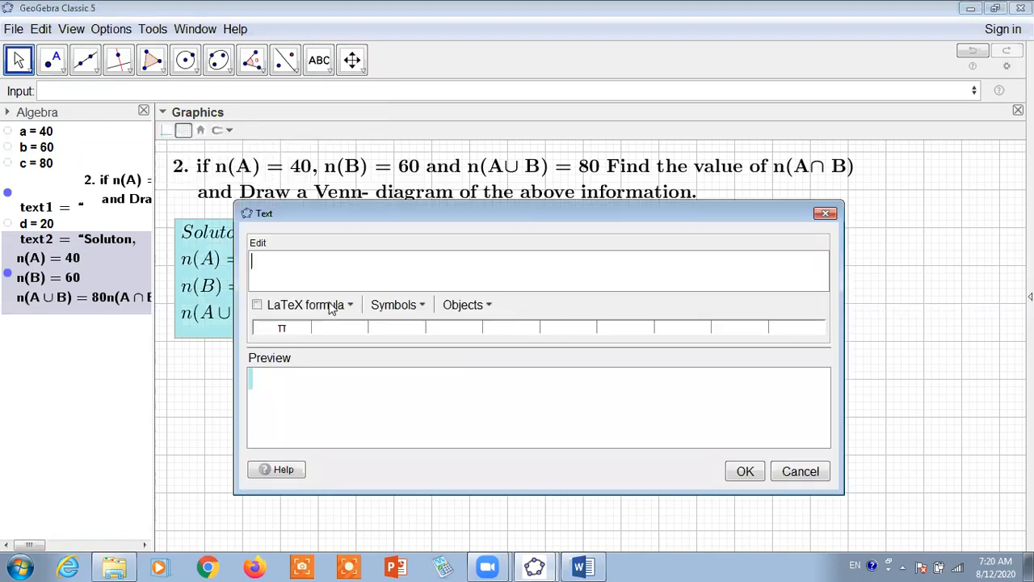
scroll(359, 271, down, 2)
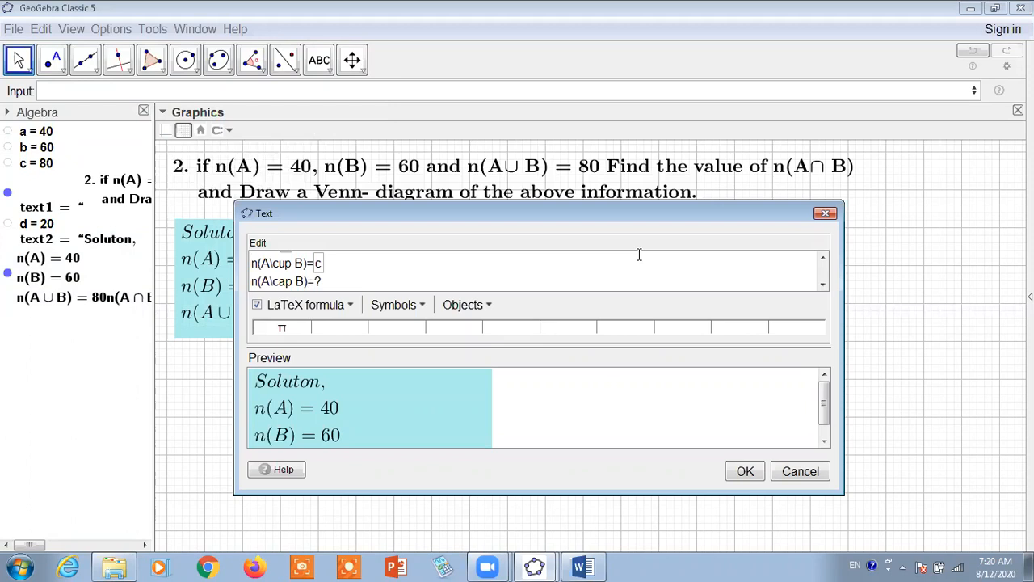
drag(672, 201, 728, 90)
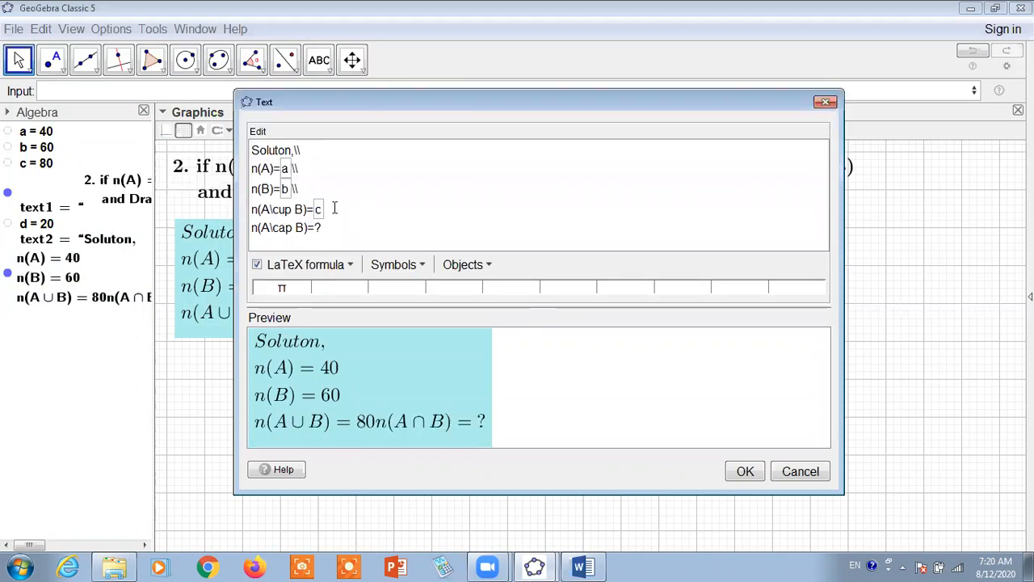
text(\\)
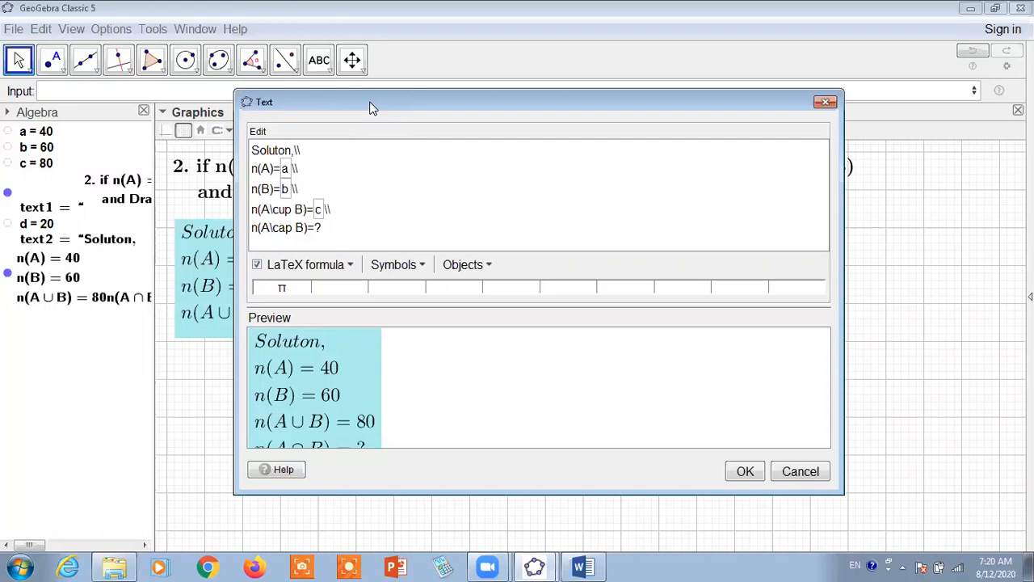
drag(547, 96, 725, 81)
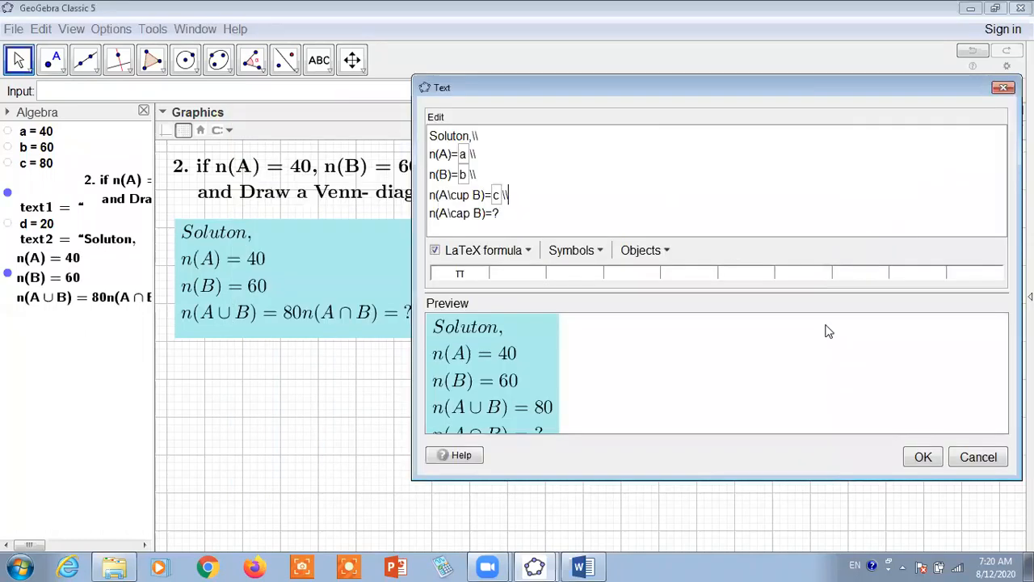
click(919, 456)
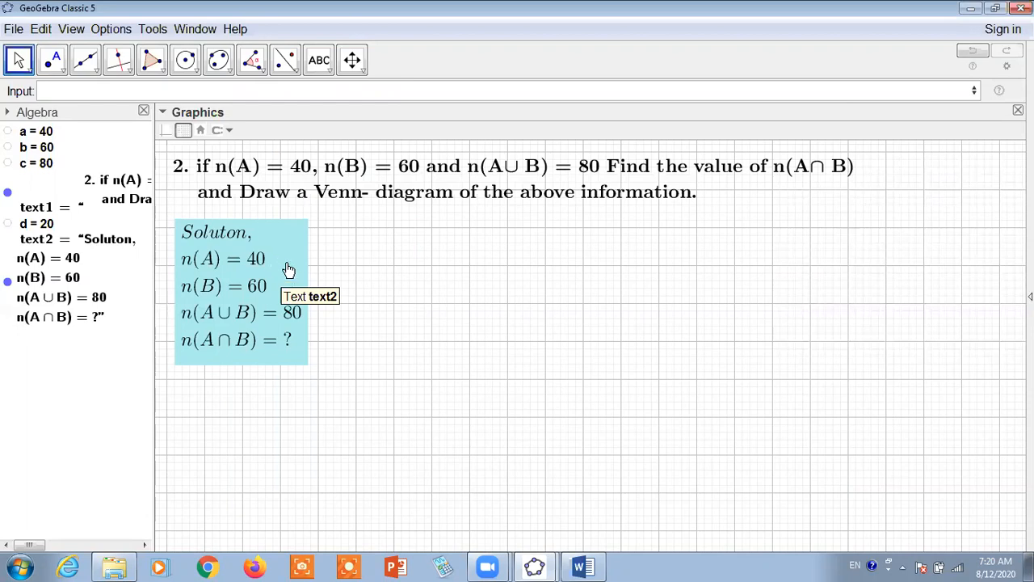
drag(287, 257, 289, 252)
key(Up)
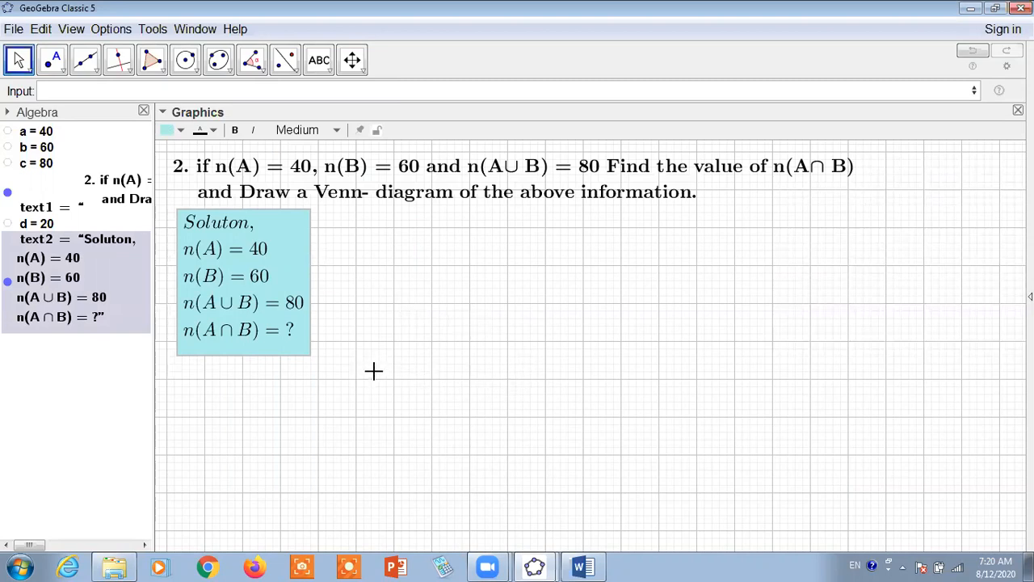
Start a new text object below the solution text, keeping the given values uncovered
click(329, 74)
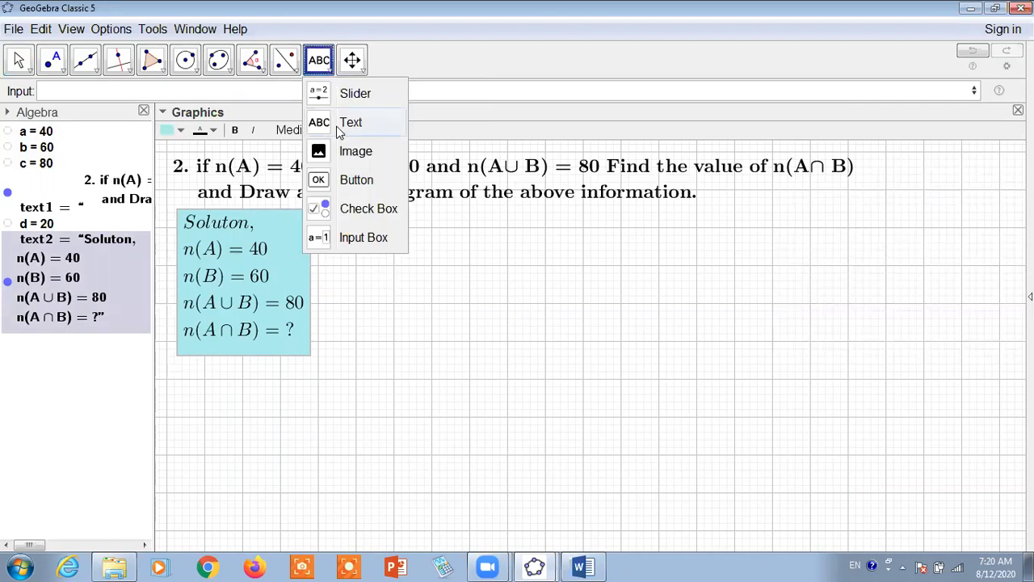
click(243, 396)
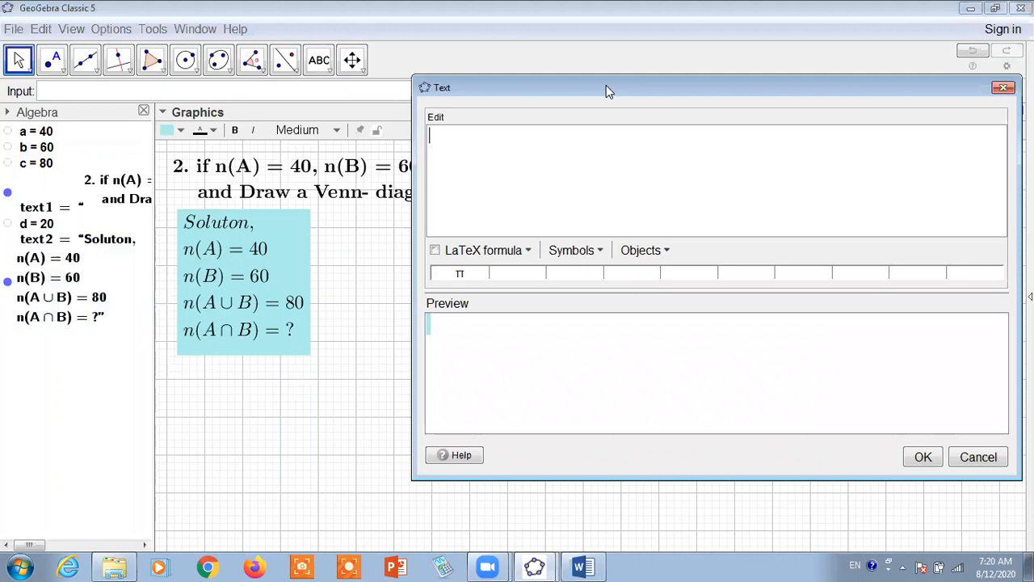
drag(606, 87, 567, 231)
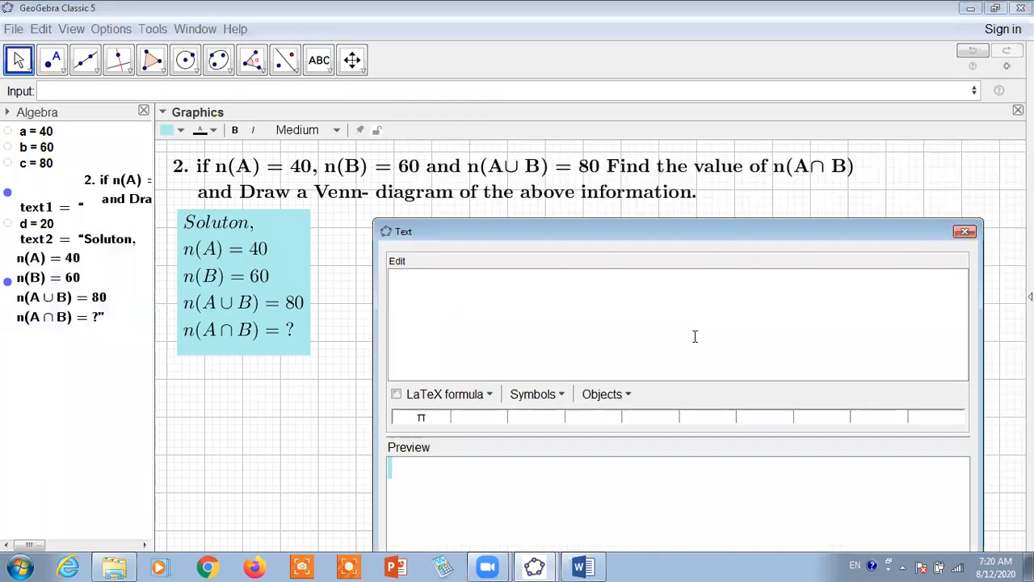
click(181, 132)
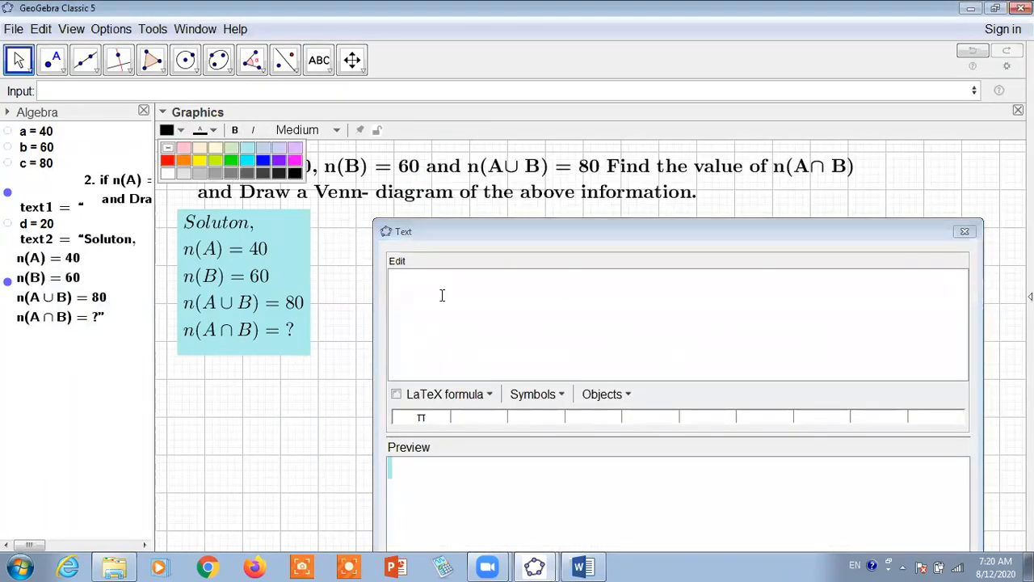
text(n)
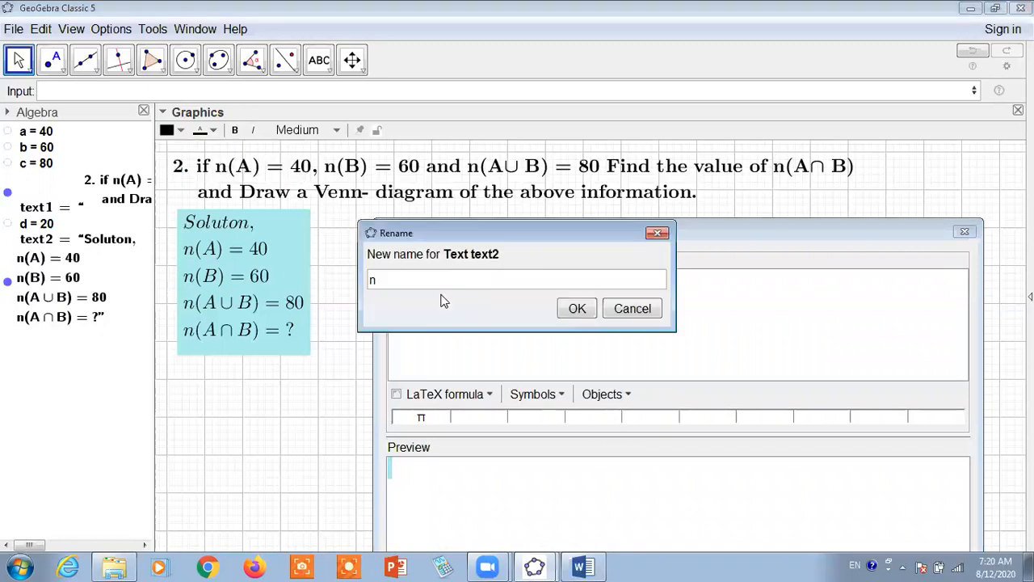
click(632, 309)
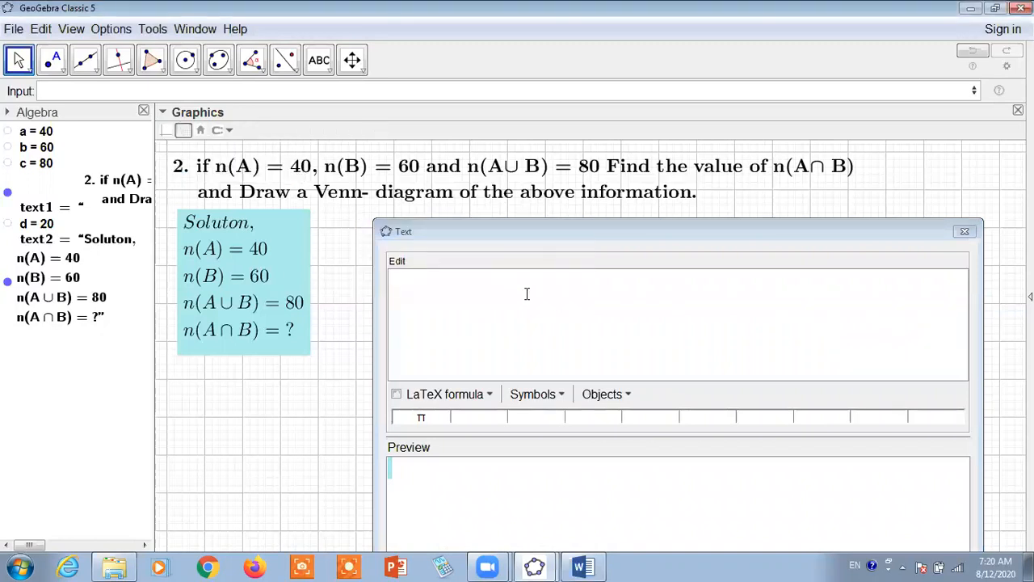
Begin the new text as a LaTeX formula with n(A∪B)= n, taking the union sign from the set symbols
click(522, 293)
text(n)
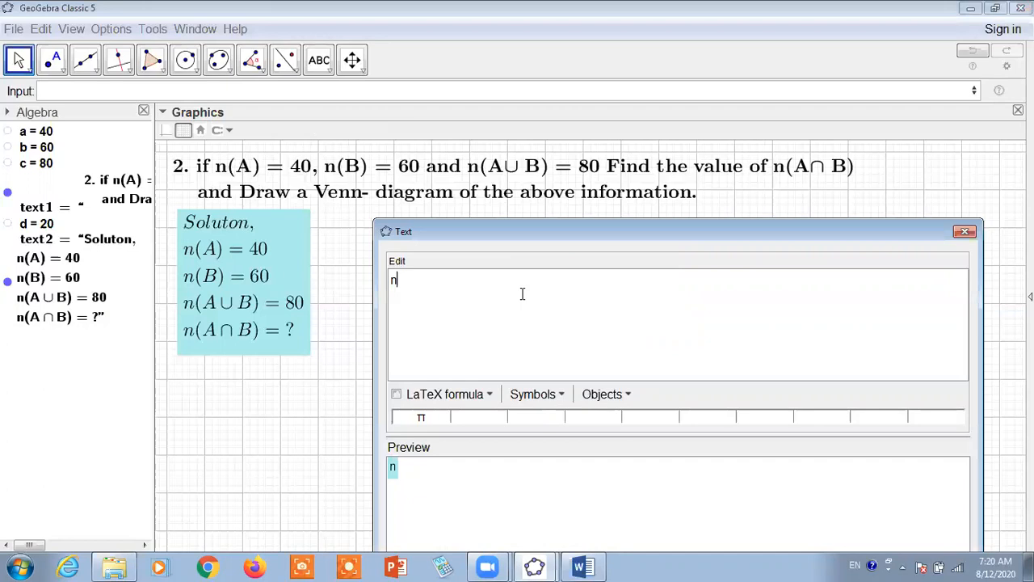
text((A)
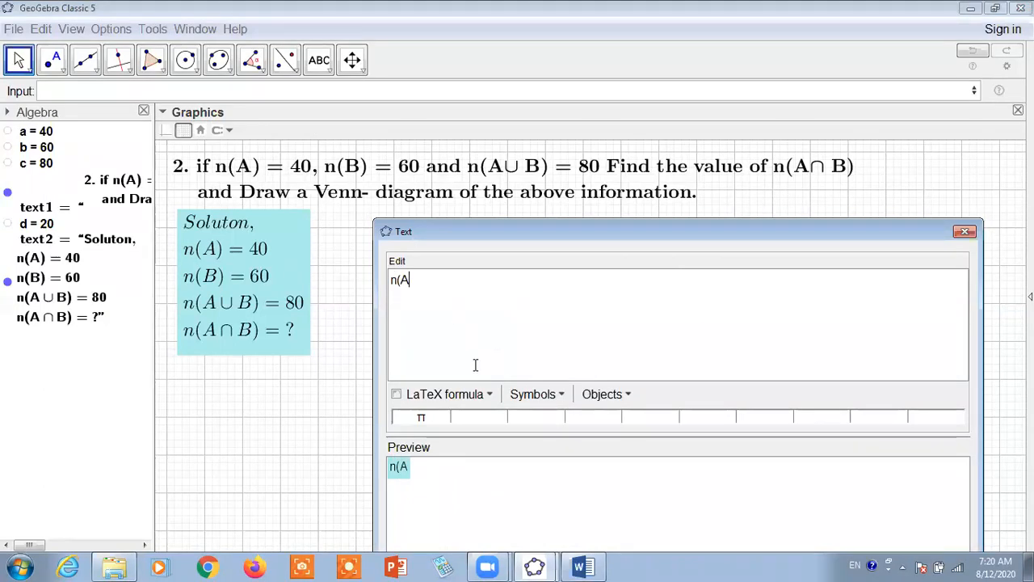
click(396, 394)
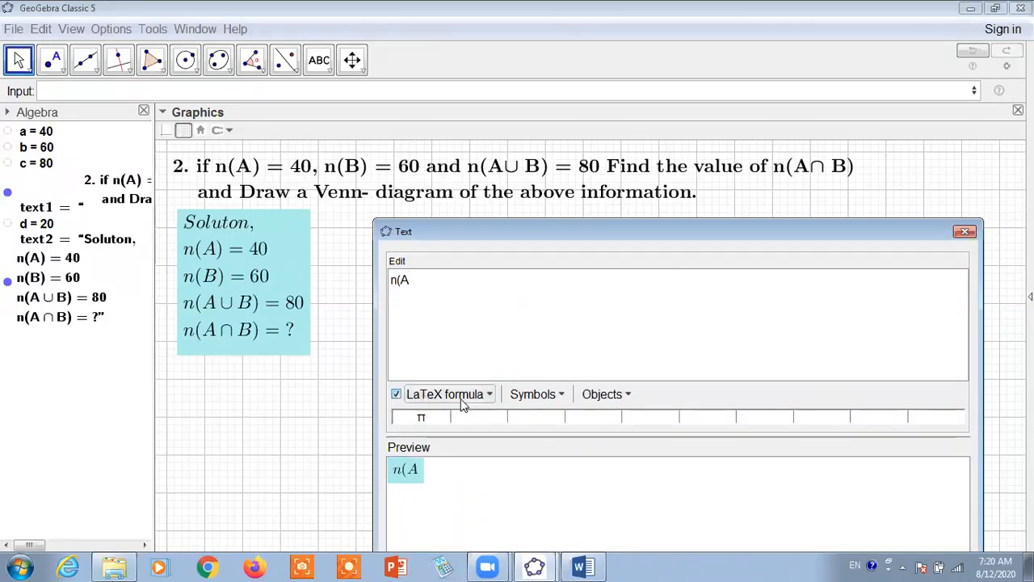
click(557, 396)
mouse_move(566, 440)
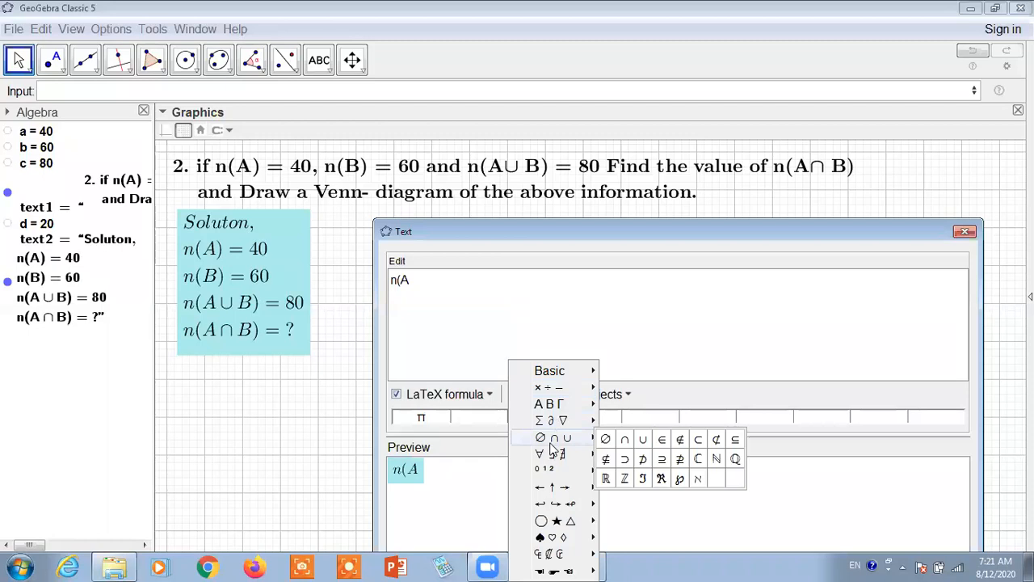
click(642, 441)
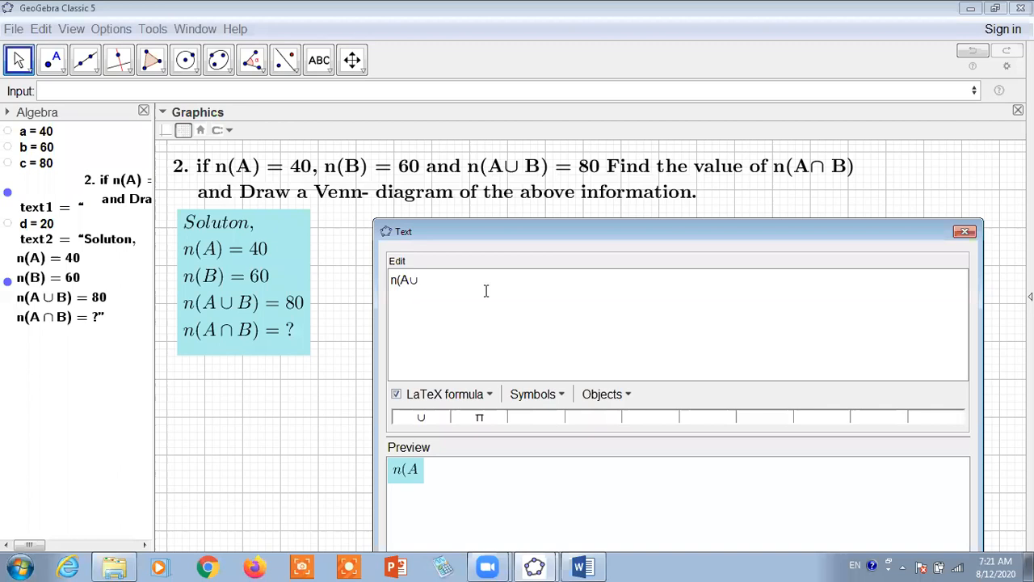
text(B)= n)
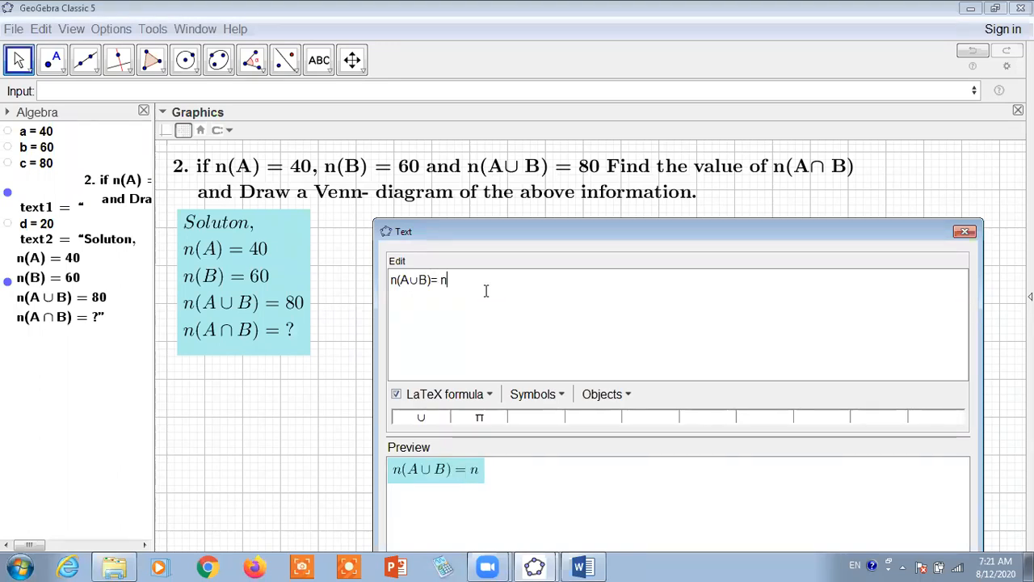
text(()
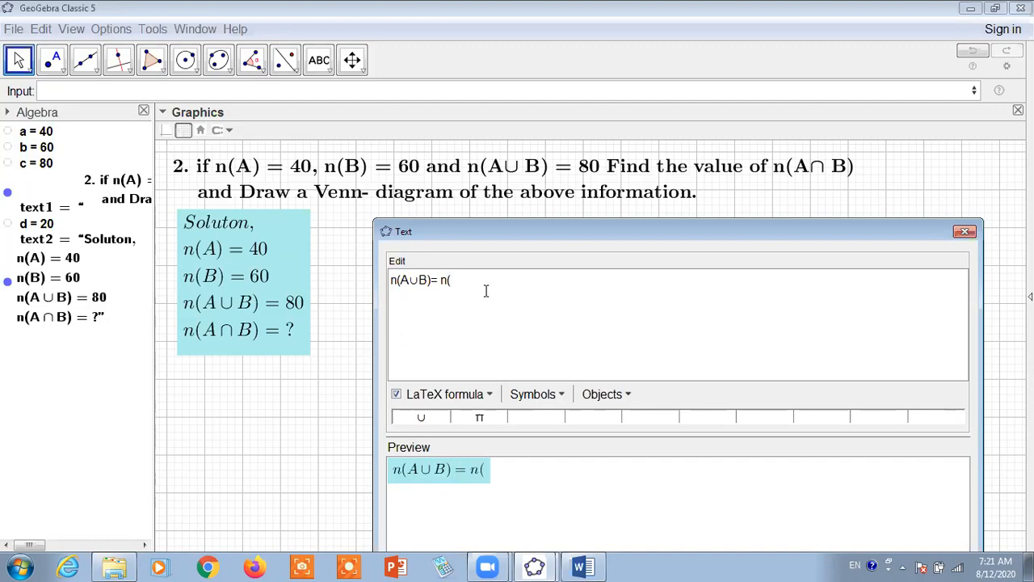
text(A) + )
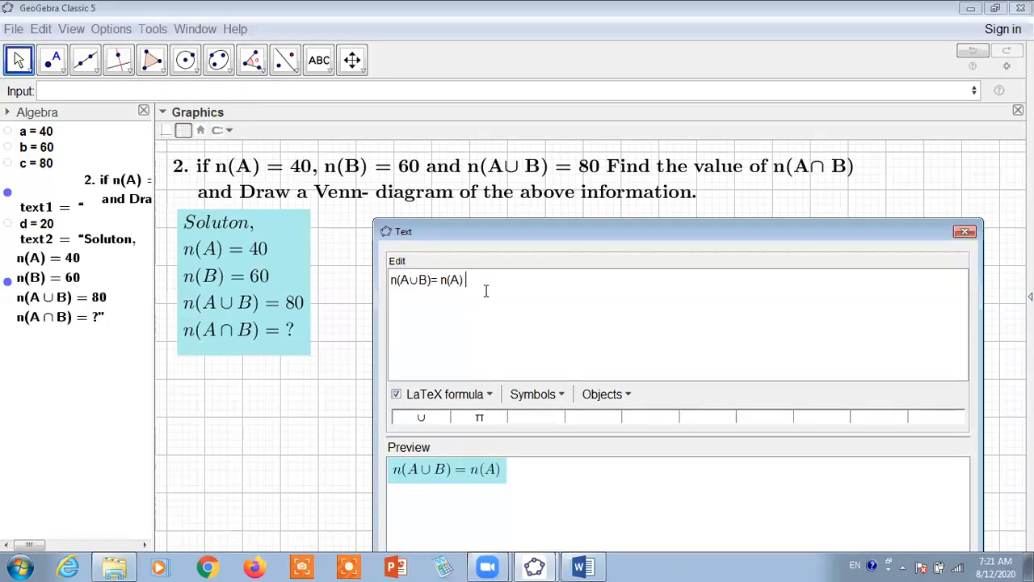
text(n)
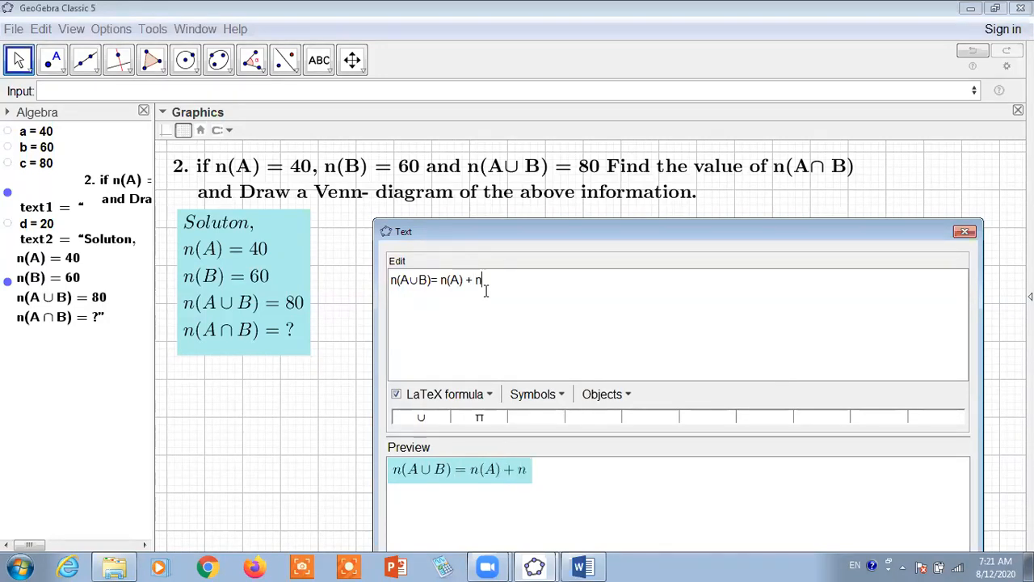
text((B)- n(A)
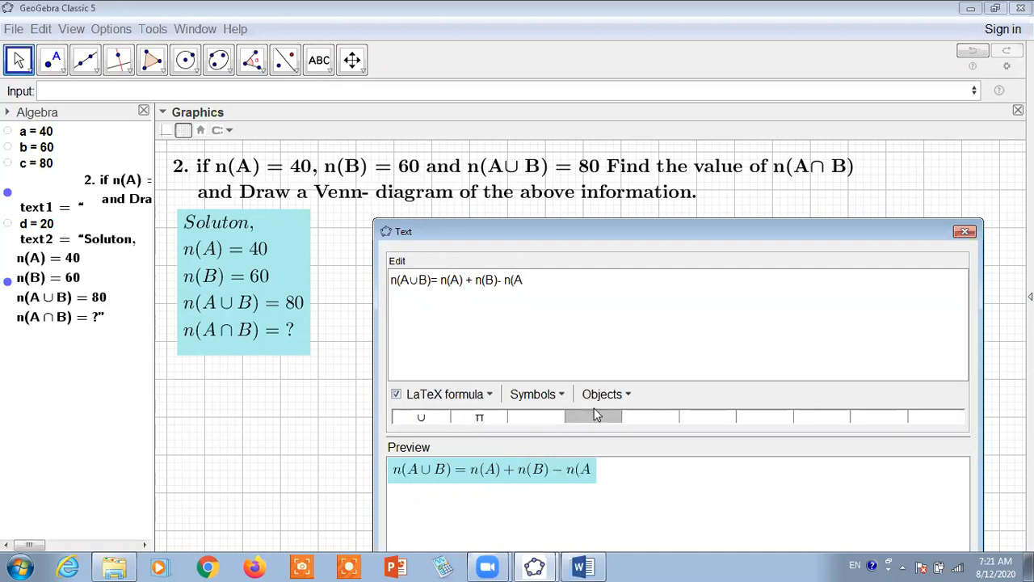
Finish the formula with n(A∩B), using the intersection symbol between A and B
click(557, 397)
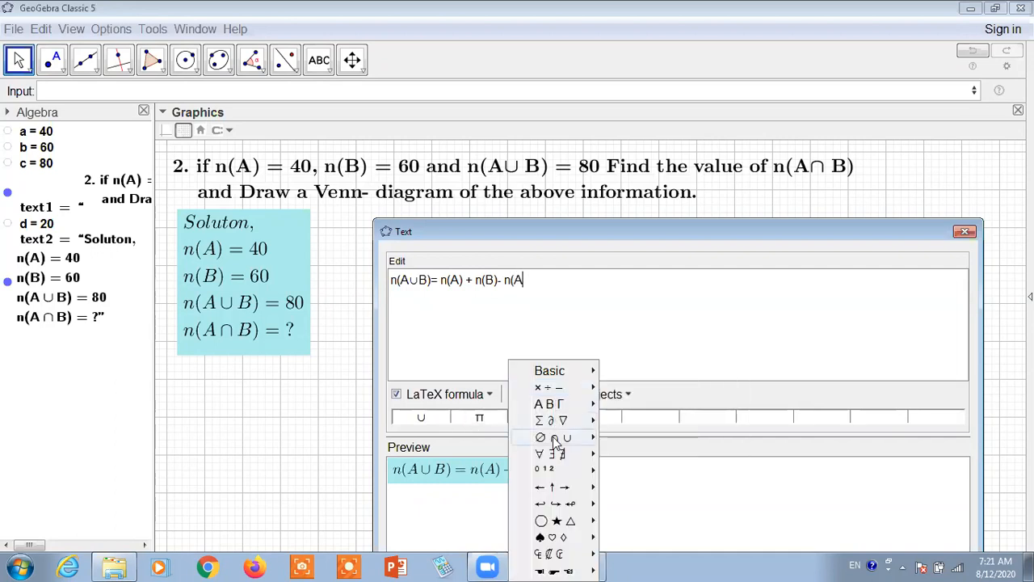
mouse_move(556, 437)
click(627, 438)
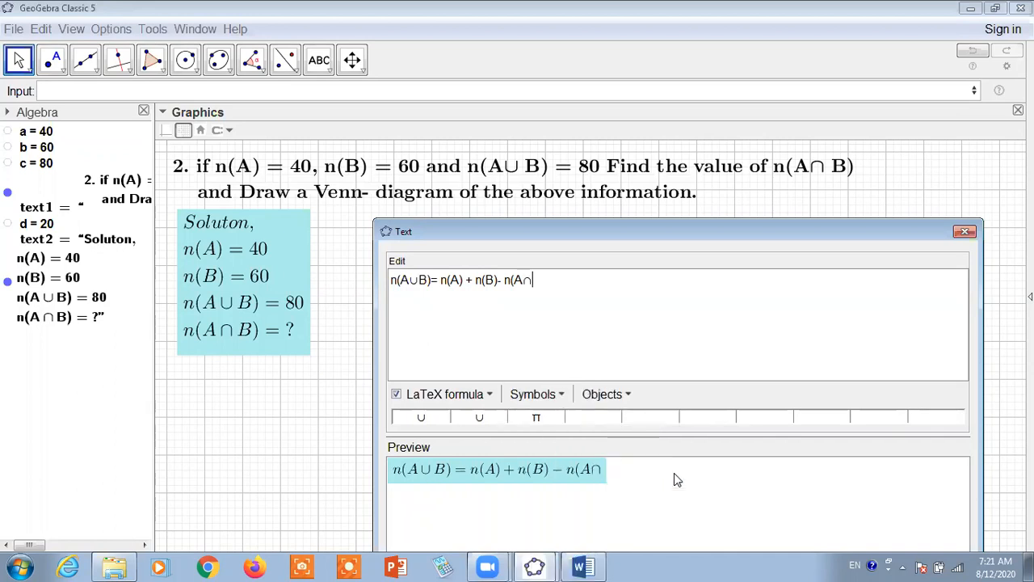
text(B))
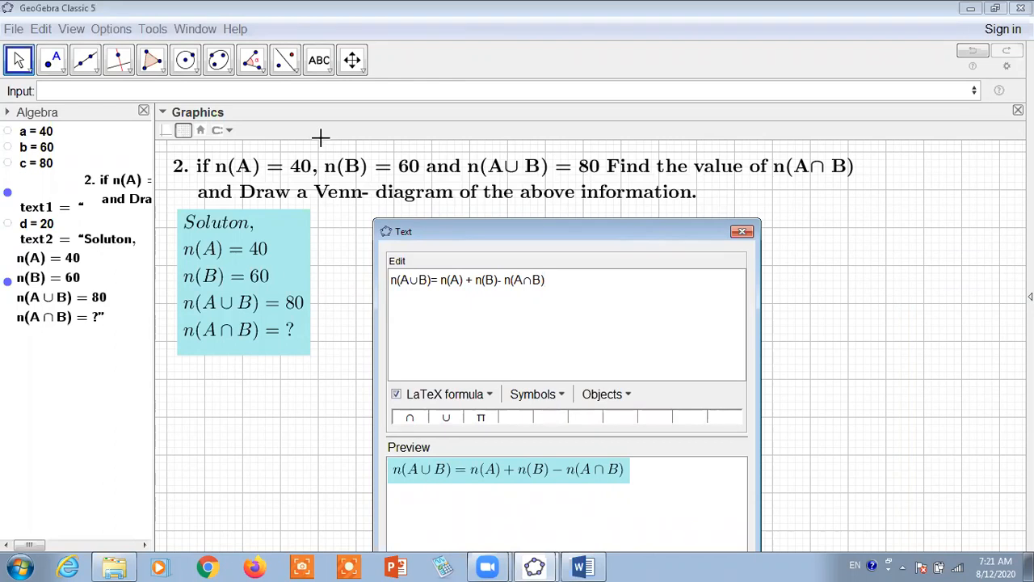
Move and shorten the text dialog, insert the union formula and place it just beneath the cyan solution text
click(20, 61)
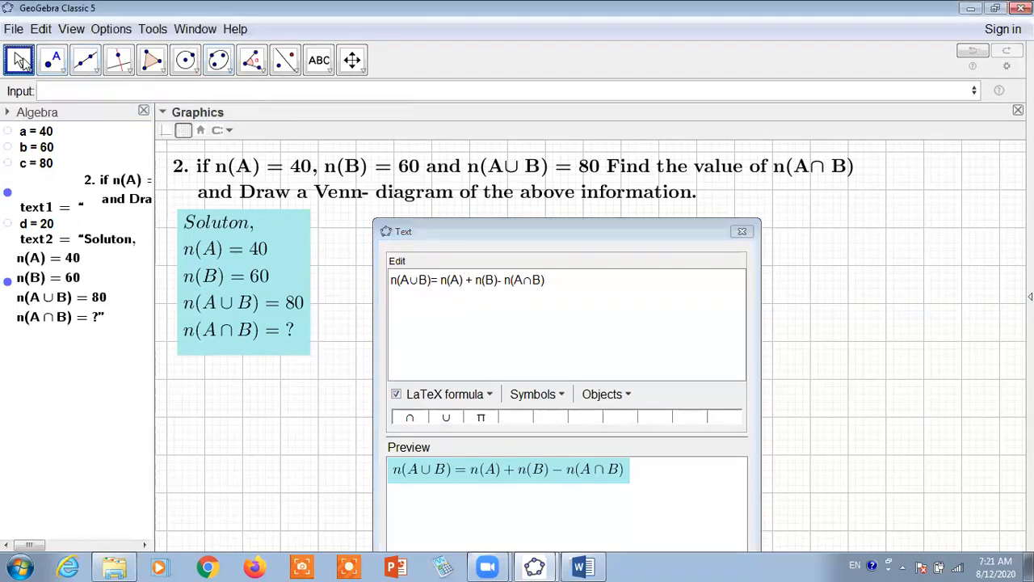
click(550, 222)
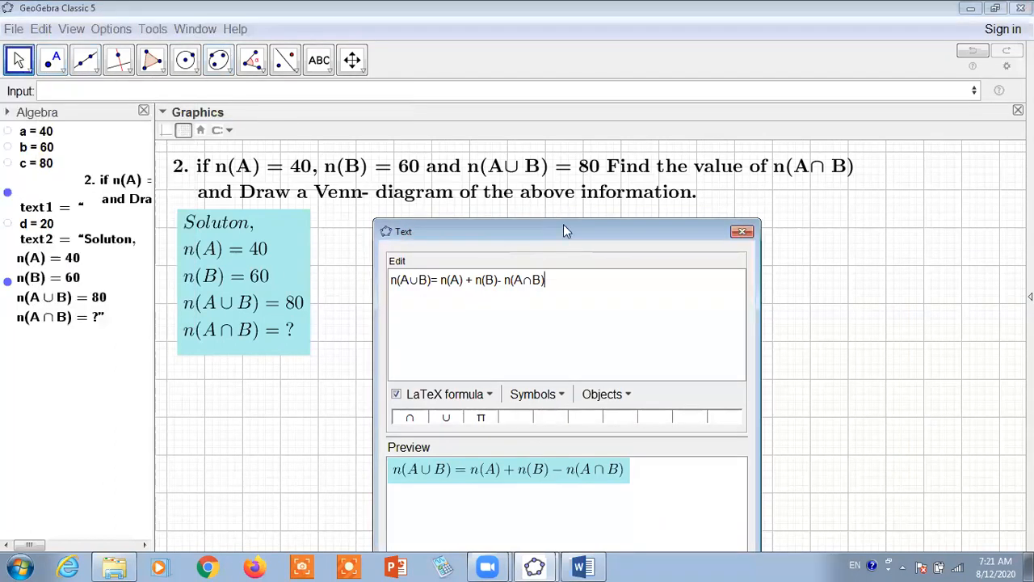
drag(568, 228, 688, 127)
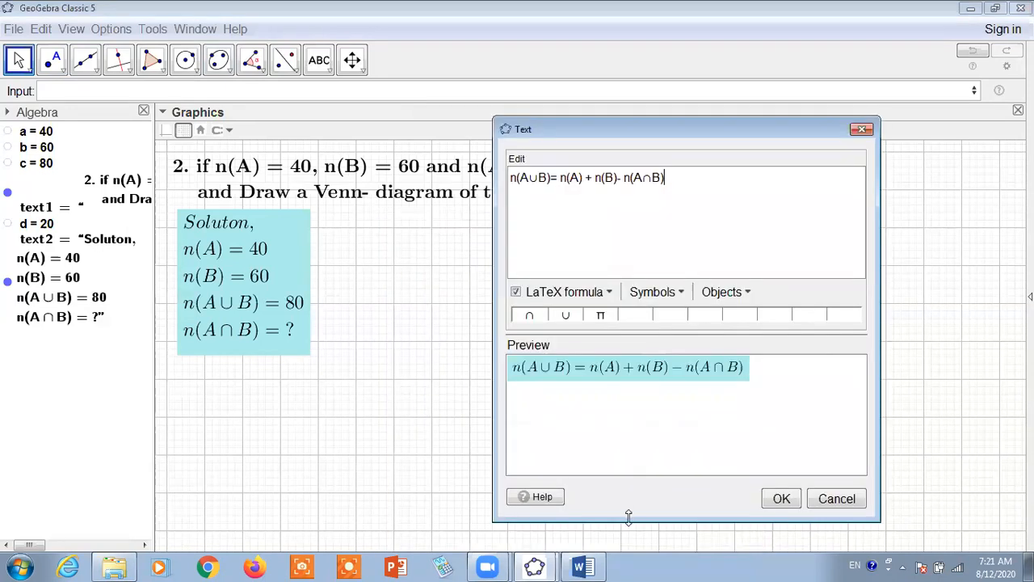
drag(631, 518, 642, 414)
click(783, 395)
drag(418, 420, 355, 400)
Make the union formula bold and nudge it closer to the solution text
click(235, 130)
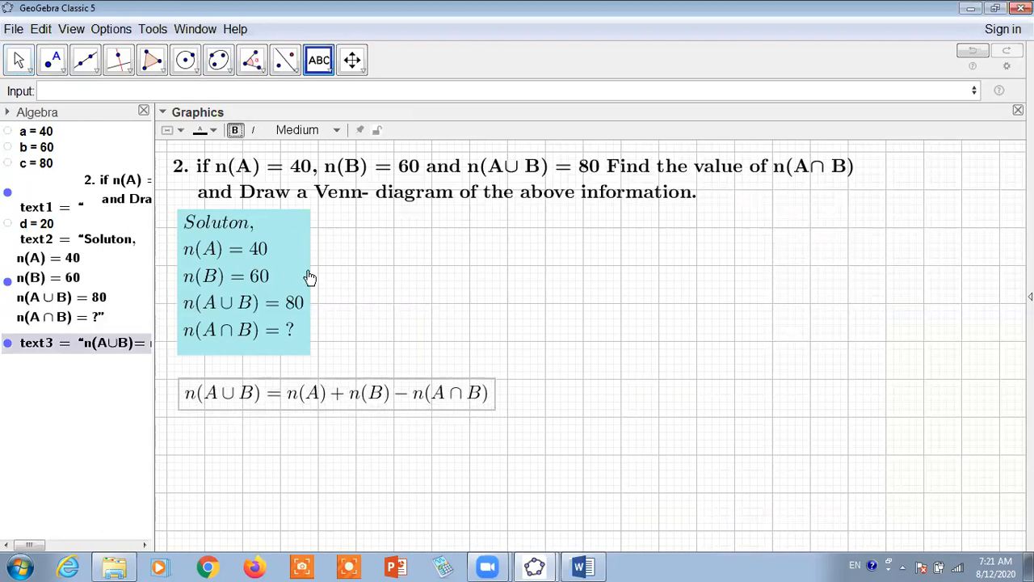
click(18, 59)
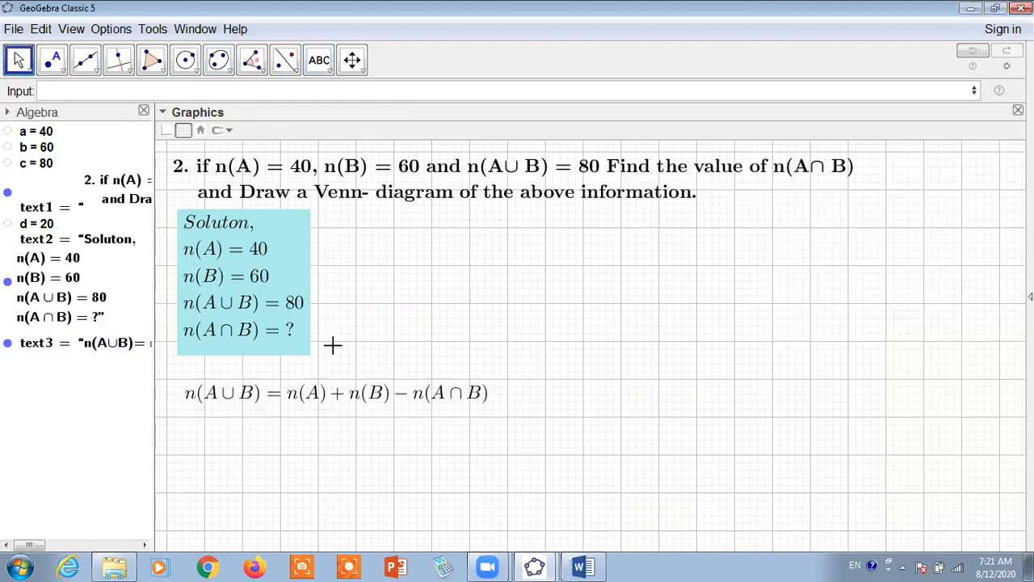
click(336, 380)
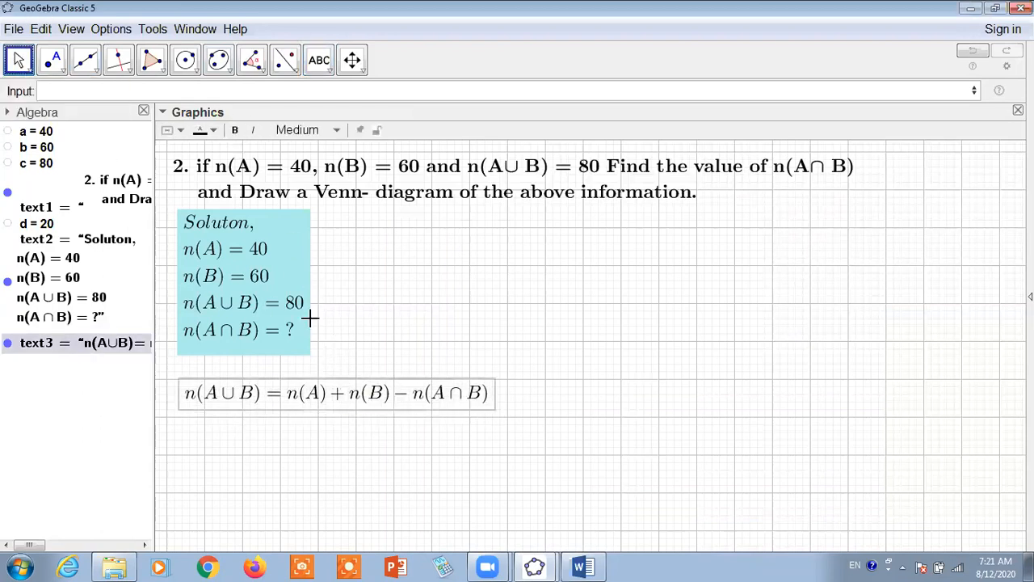
click(233, 130)
drag(361, 392, 351, 380)
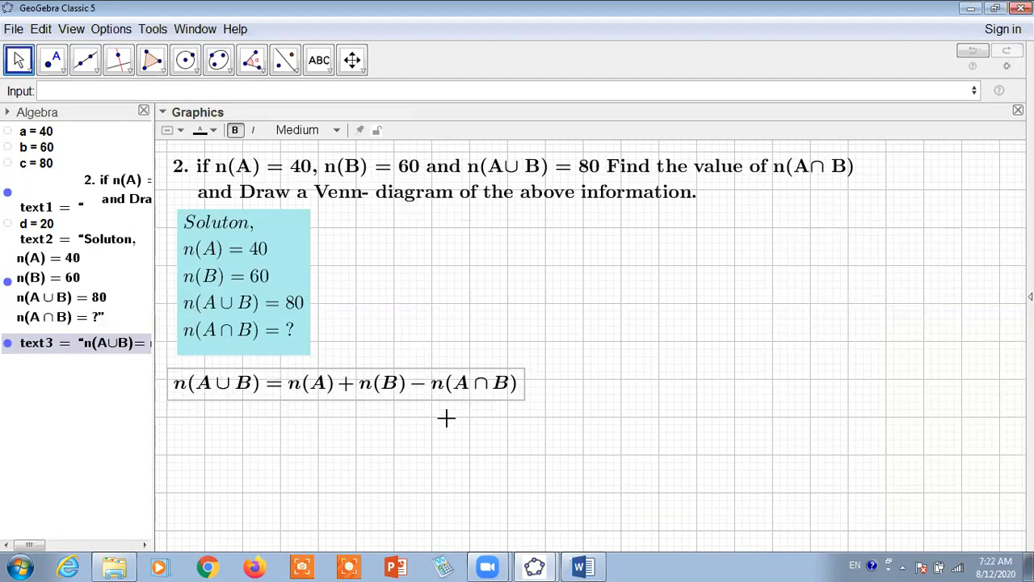
double_click(273, 396)
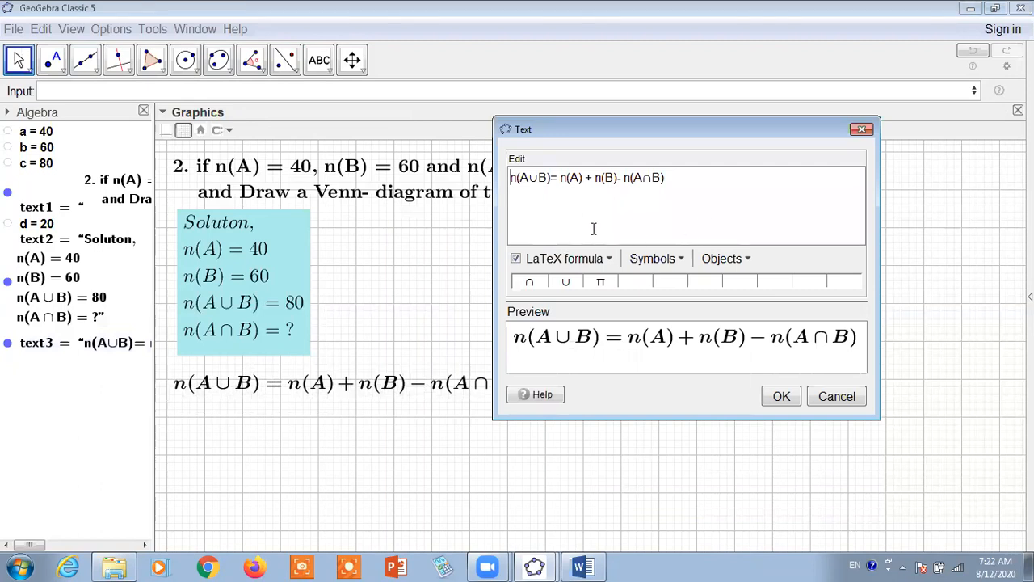
click(673, 179)
click(835, 396)
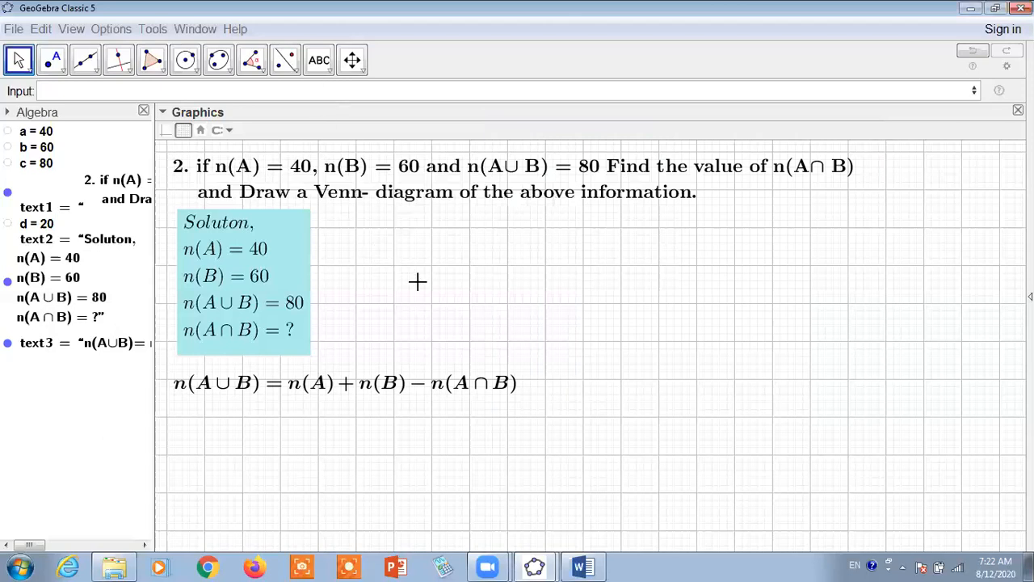
Start a new text beneath the union formula with "Or," followed by the dynamic value of c
click(323, 67)
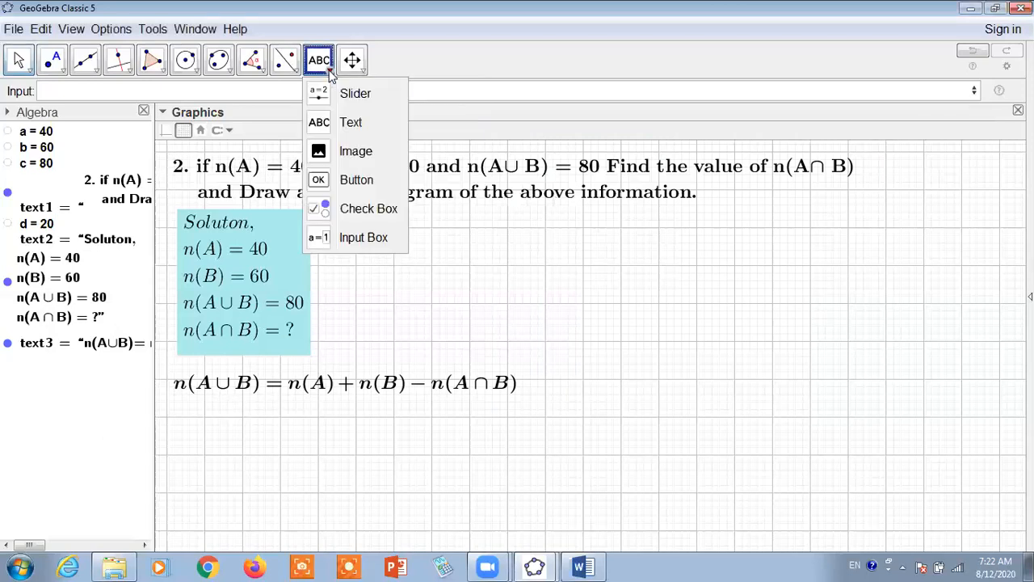
click(183, 419)
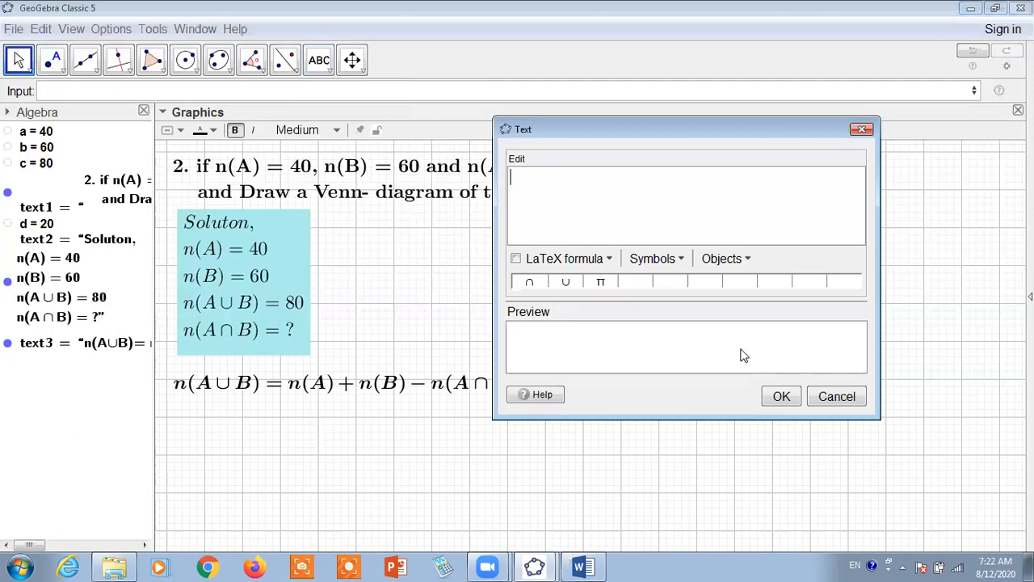
text(Or,)
click(65, 166)
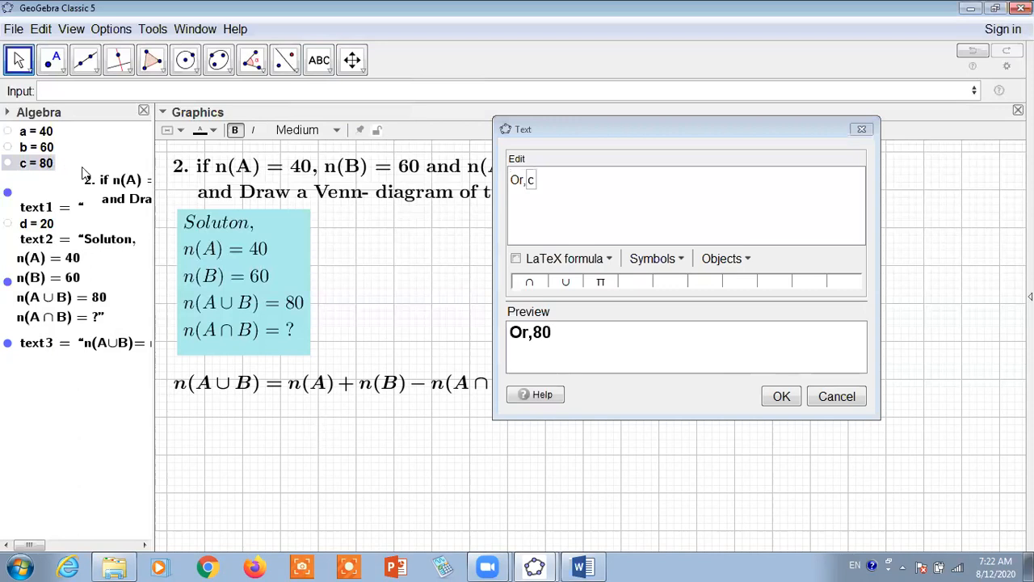
Remove the stray text2 and c entries after "Or,", insert the dynamic value of c again and create the text
key(equal)
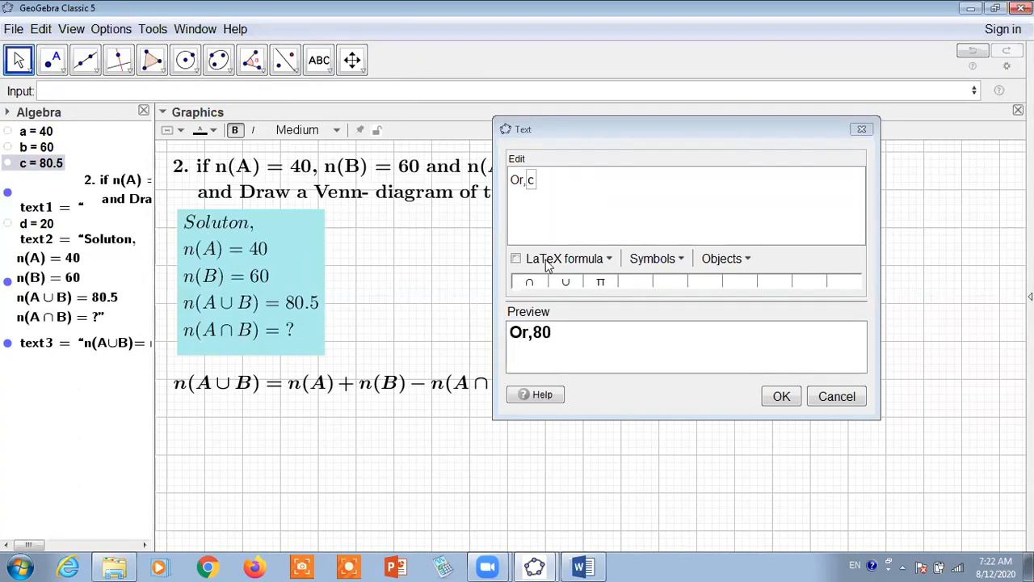
click(317, 320)
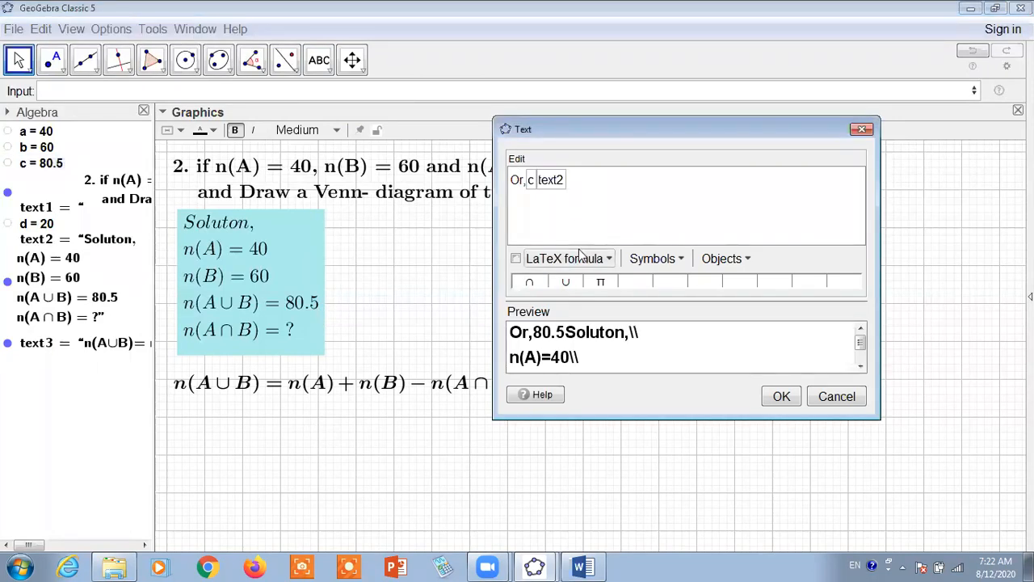
key(BackSpace)
key(BackSpace)
key(BackSpace)
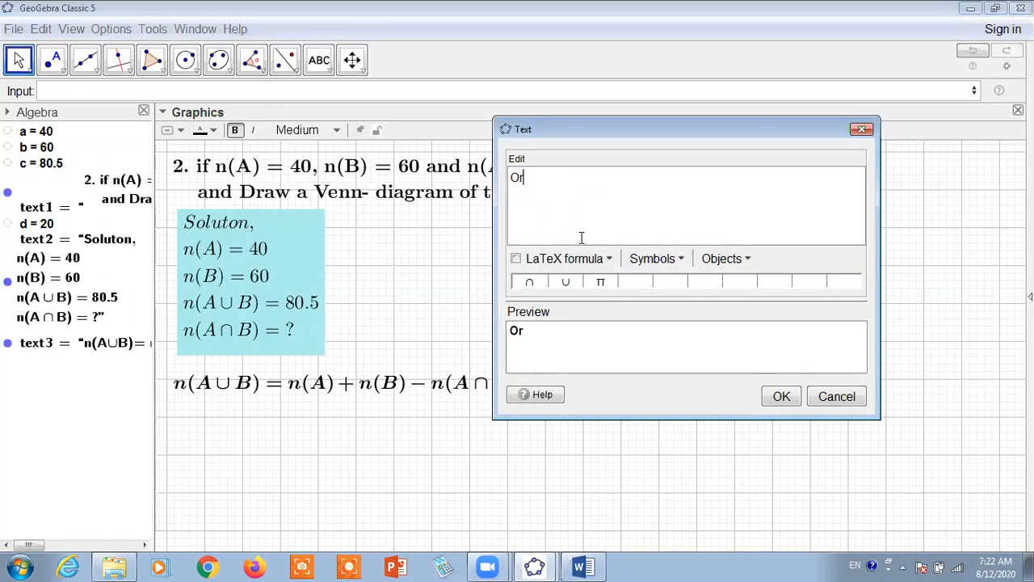
click(50, 166)
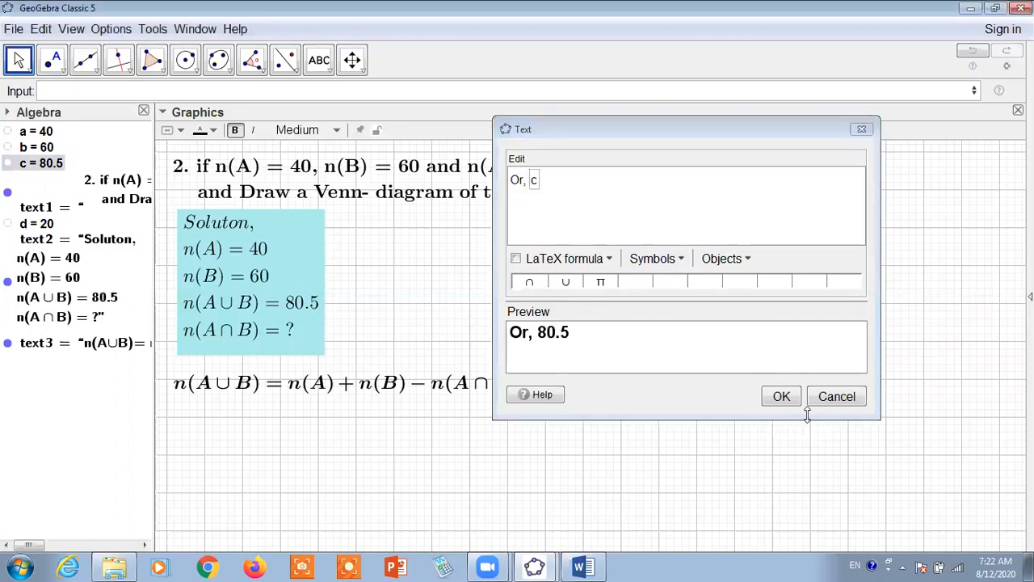
click(775, 396)
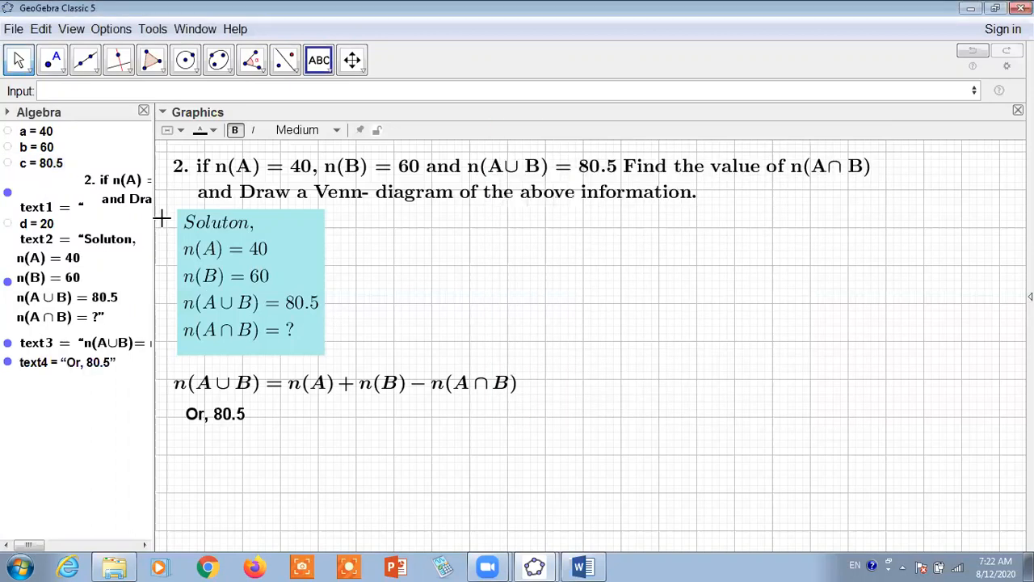
Set c to 80 by redefining it as c = 80
click(65, 92)
text(c)
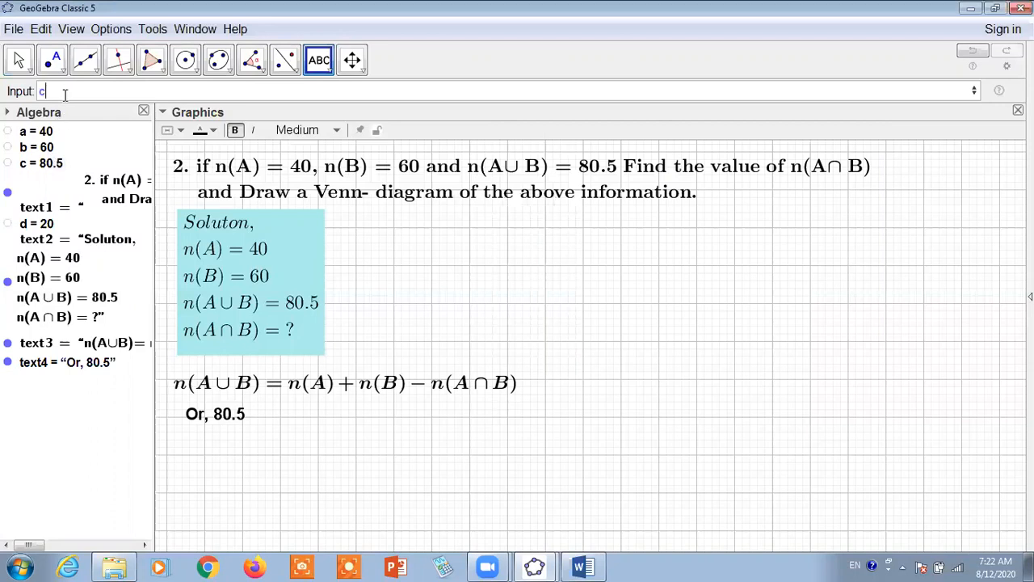
text( = 80)
key(Return)
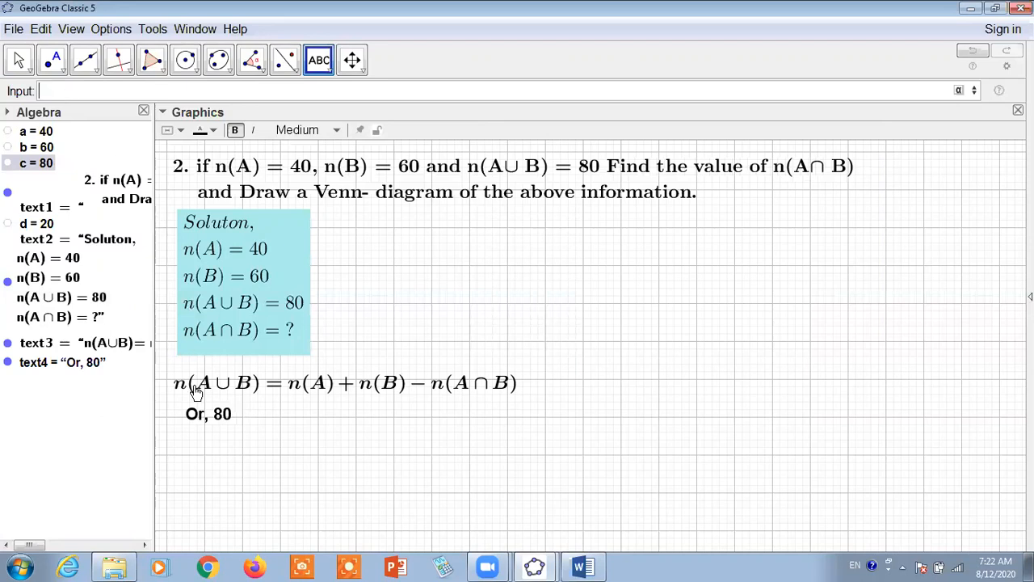
Reopen the "Or, 80" text and extend it after the value of c with "=", the dynamic value of a and "+"
double_click(224, 416)
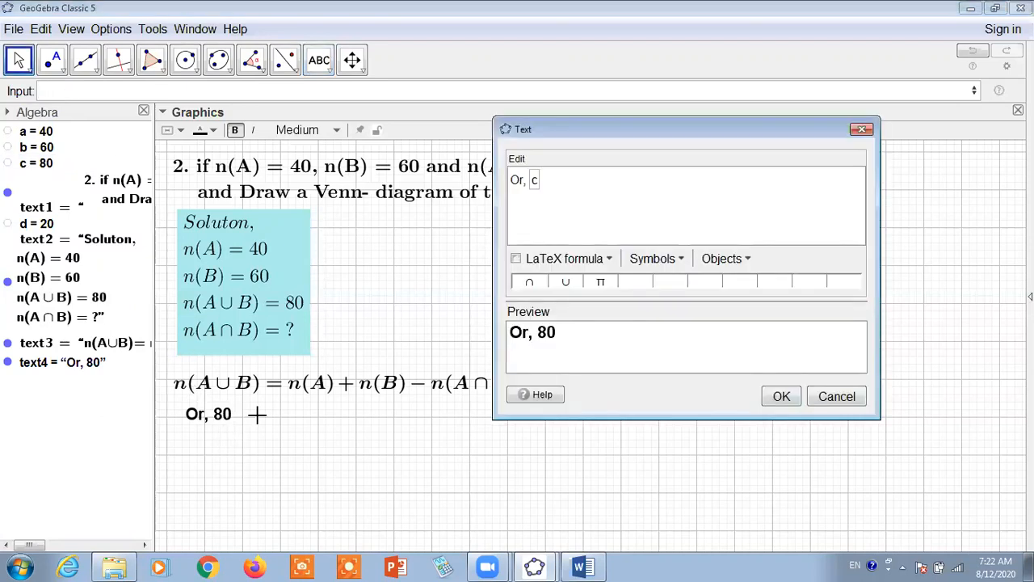
click(560, 198)
text(=)
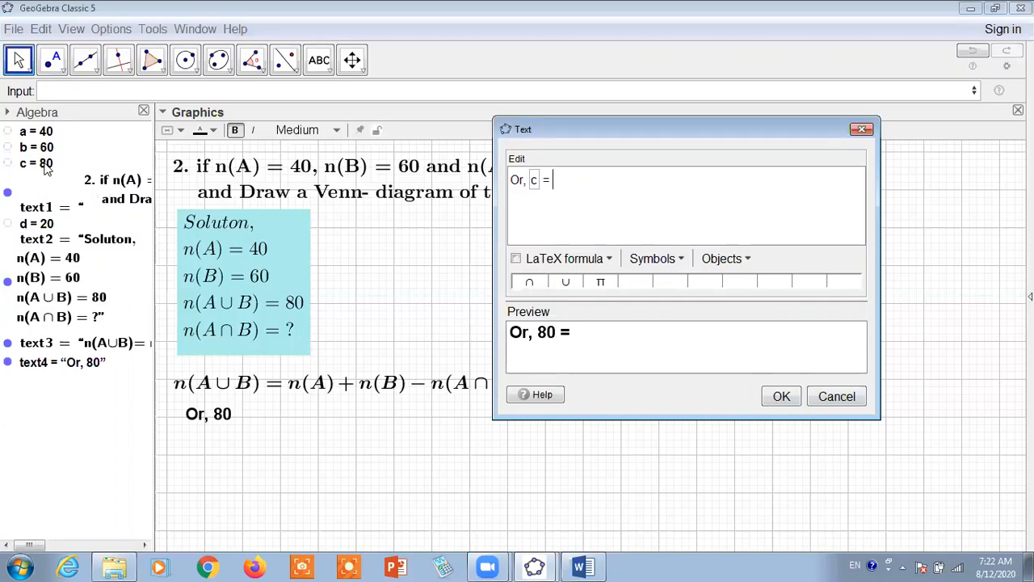
click(43, 134)
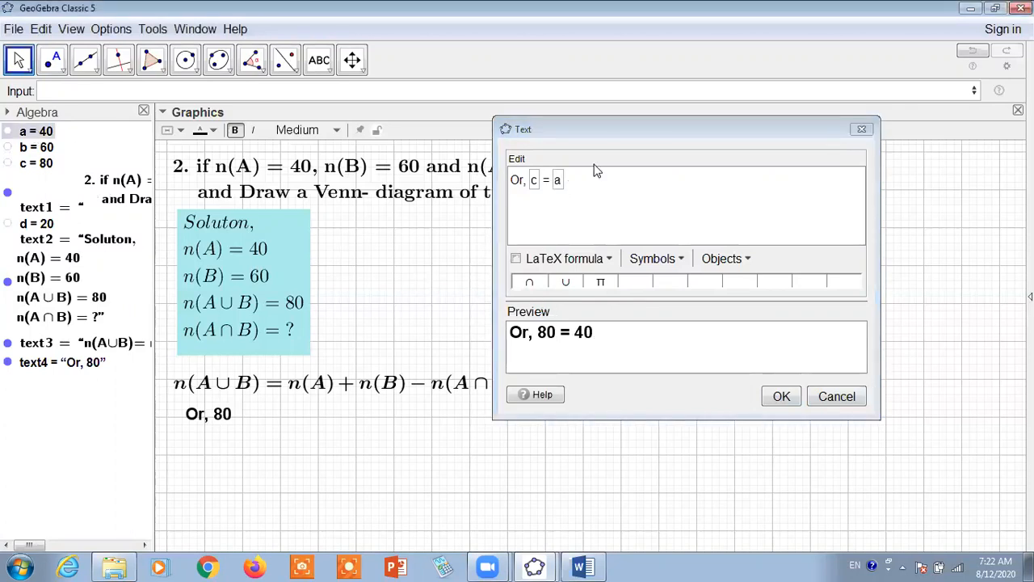
click(596, 186)
text(+)
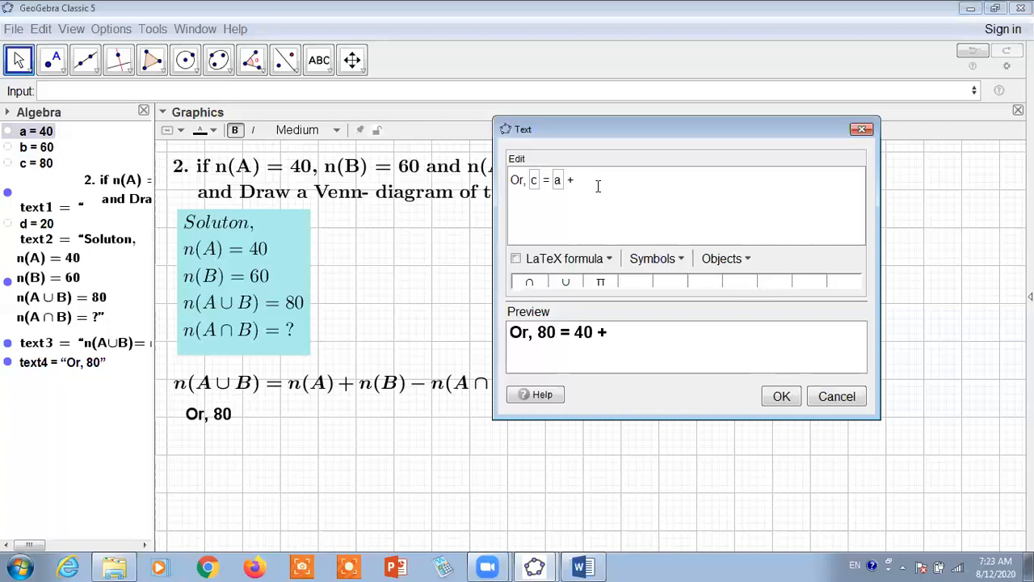
Complete the right side of the "Or," equation with the dynamic value of b followed by "- n(A∩B)"
click(57, 166)
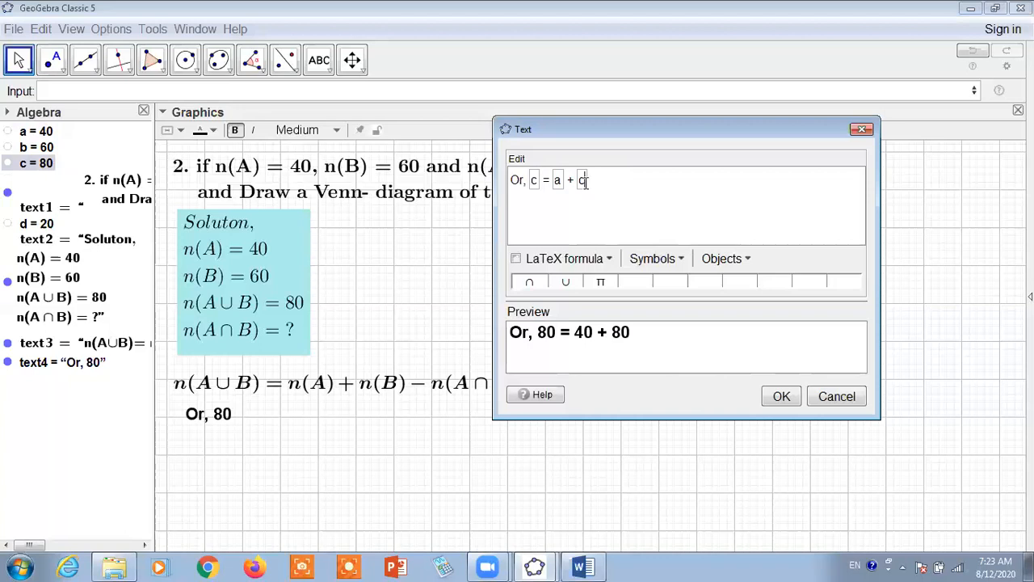
key(BackSpace)
text(b- n(A)
click(530, 282)
text(B))
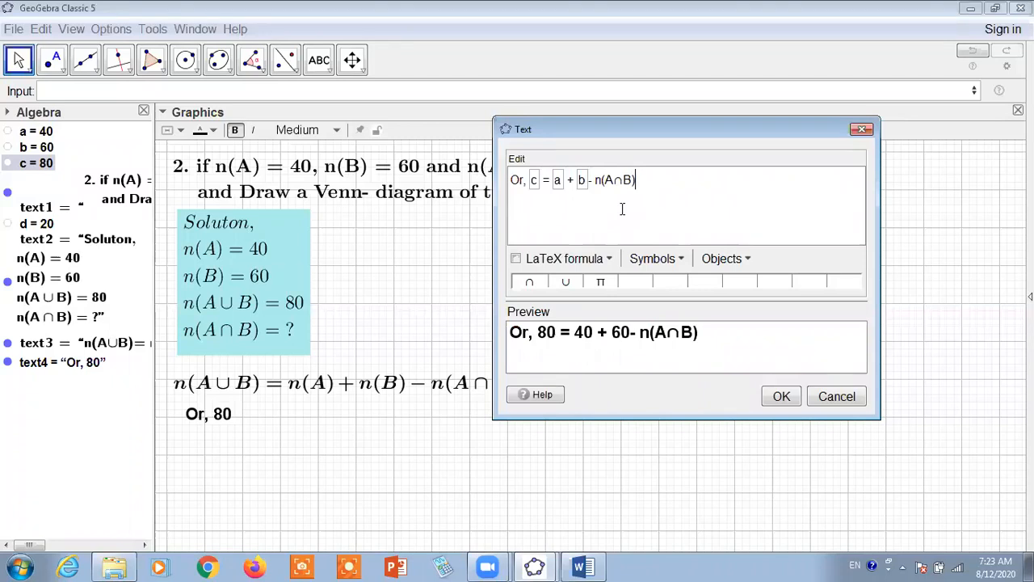
Format the "Or," equation as a LaTeX formula, apply the edit and align the text beneath the union formula
click(516, 259)
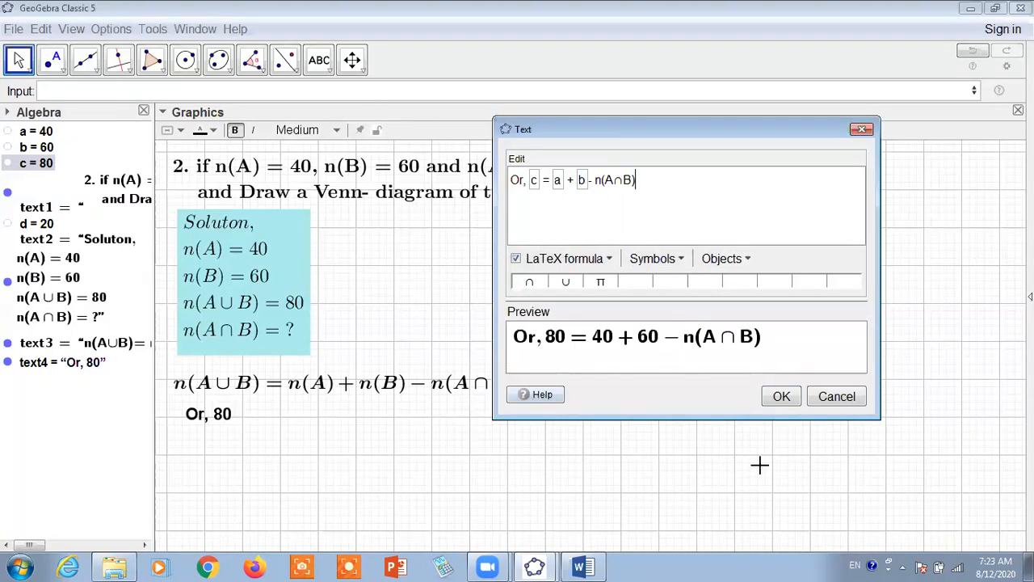
click(781, 396)
click(275, 434)
drag(275, 434, 296, 419)
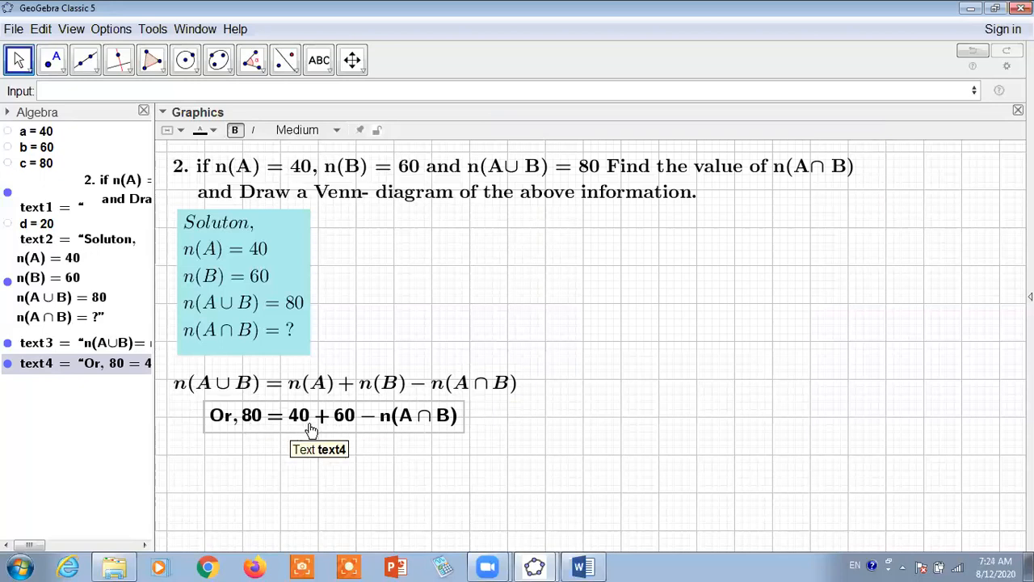
Start a new LaTeX text below the "Or," line with "n(A∩B)="
click(71, 91)
click(322, 65)
click(325, 121)
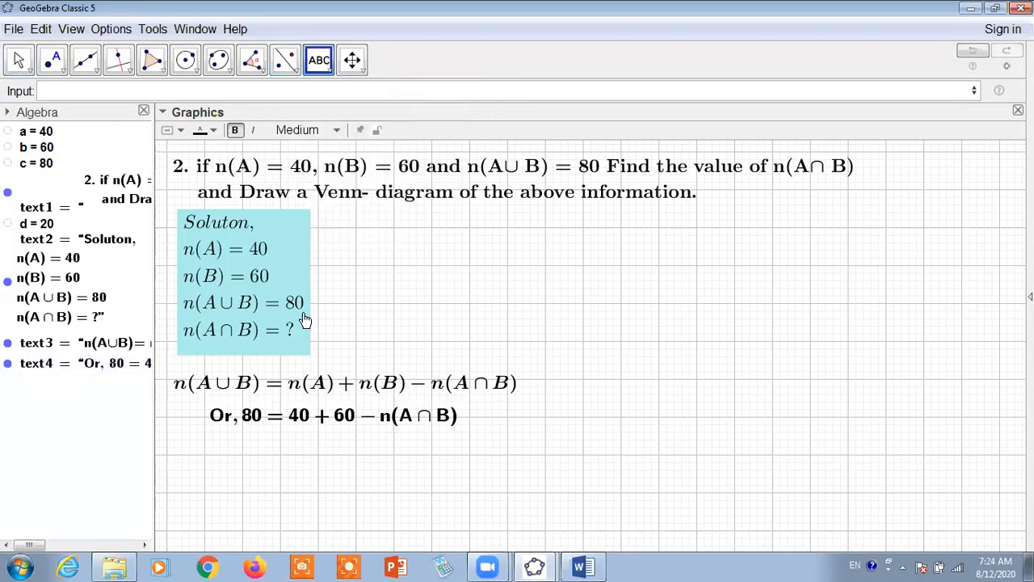
click(246, 462)
text(n(A)
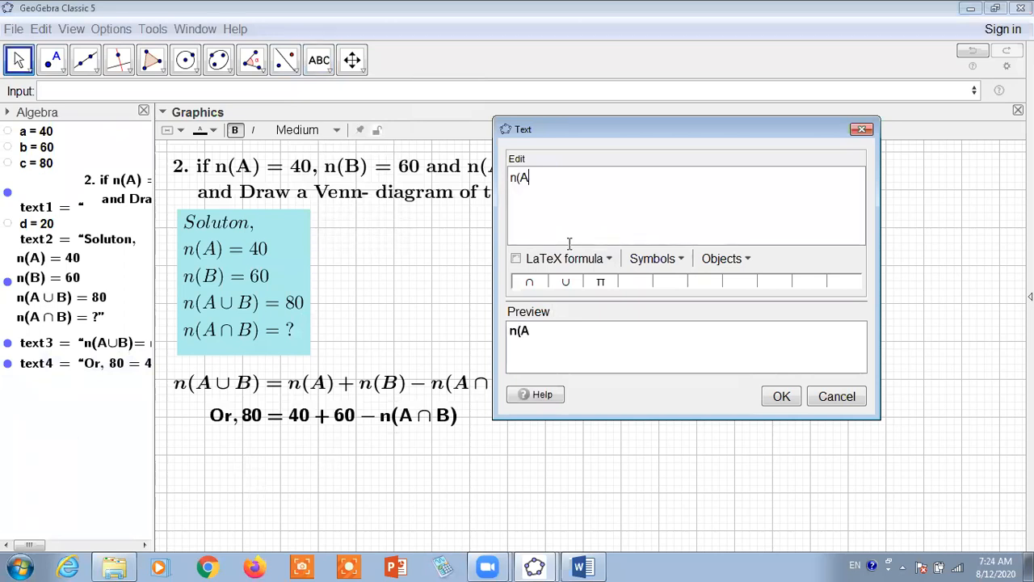
click(535, 283)
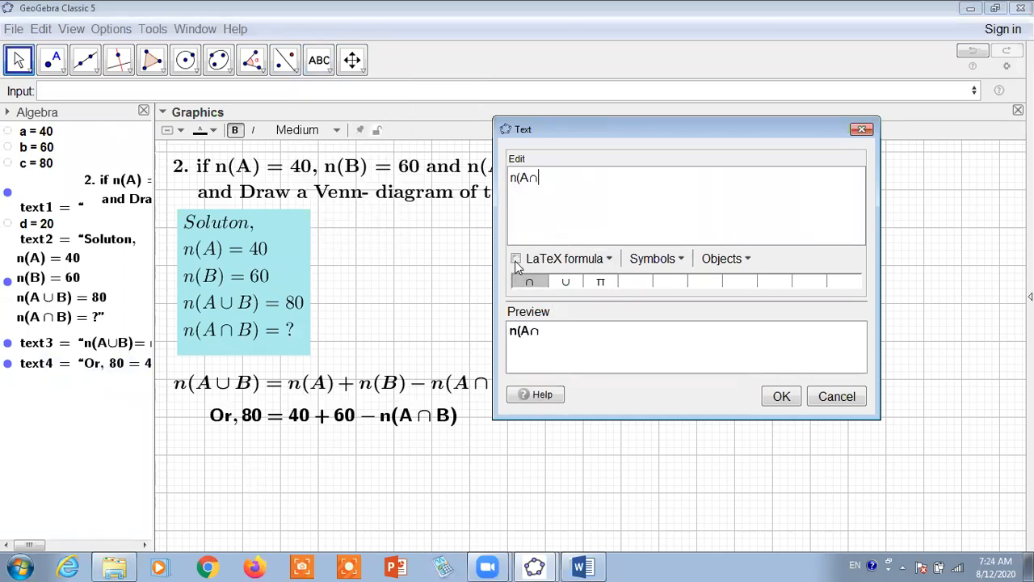
text(B)=)
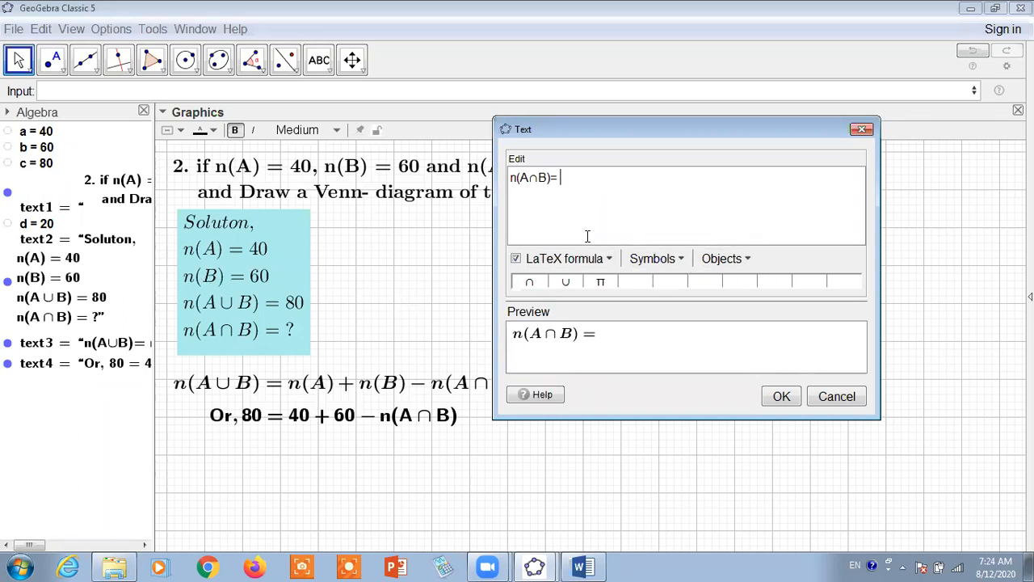
Complete the n(A∩B) text with one dynamic value a+b minus the dynamic value of c, and place it beneath the "Or," line
click(36, 131)
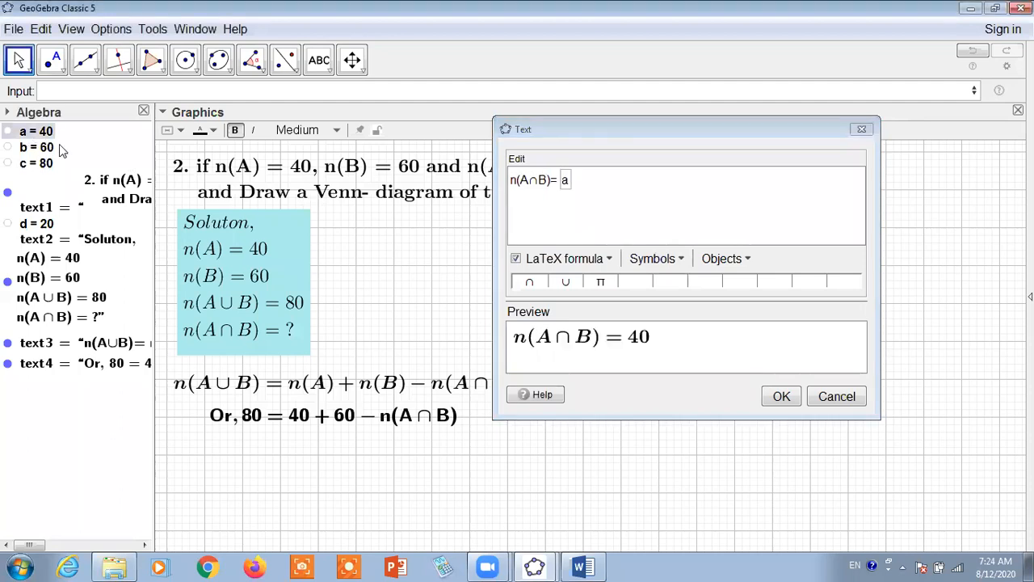
click(569, 185)
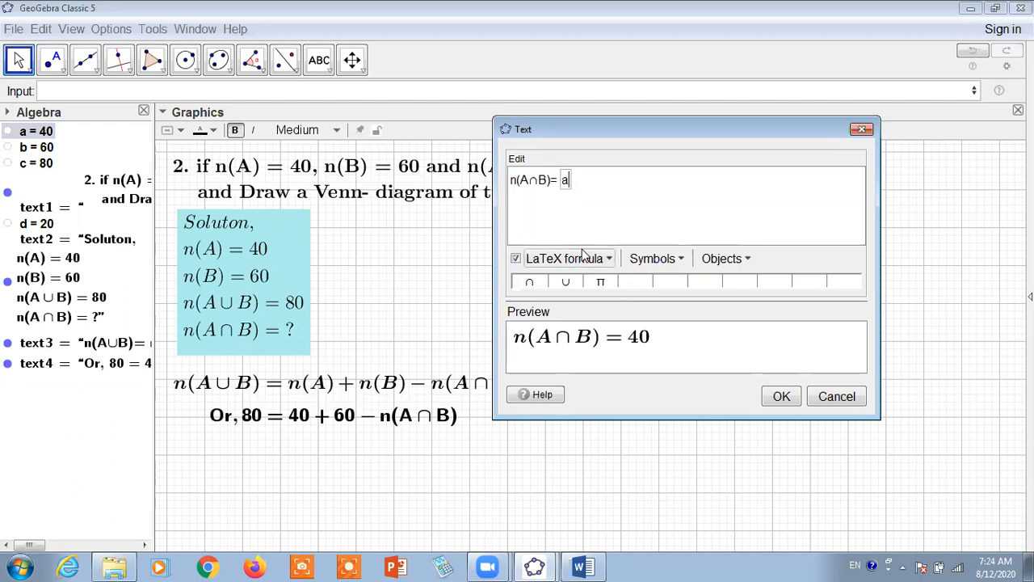
text(+)
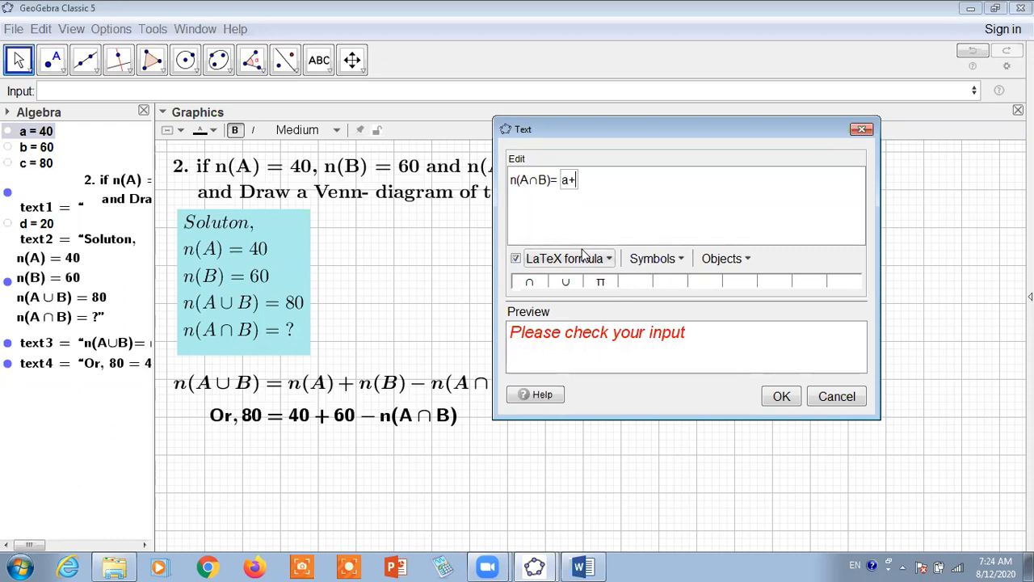
text(b)
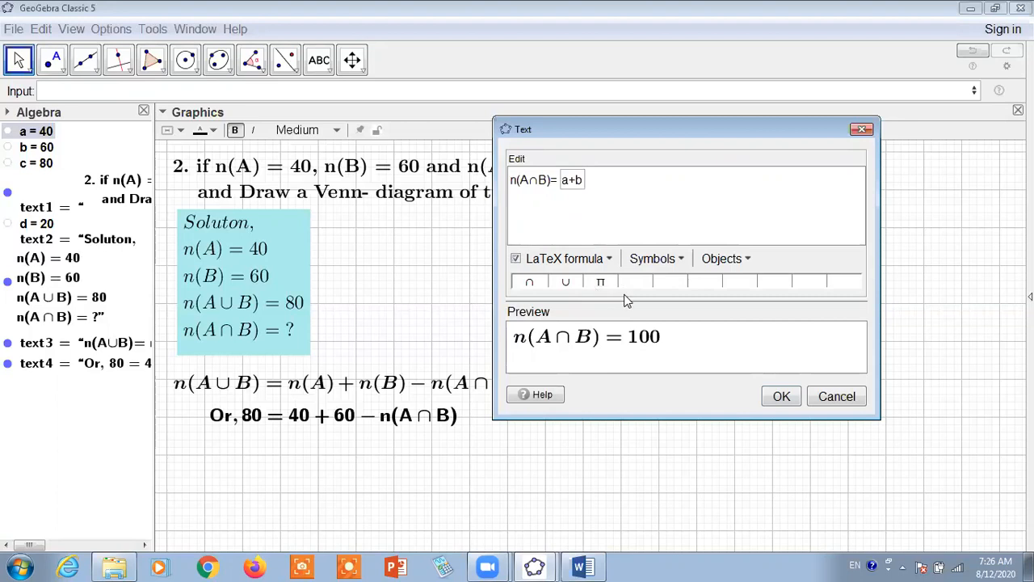
text(-)
click(50, 166)
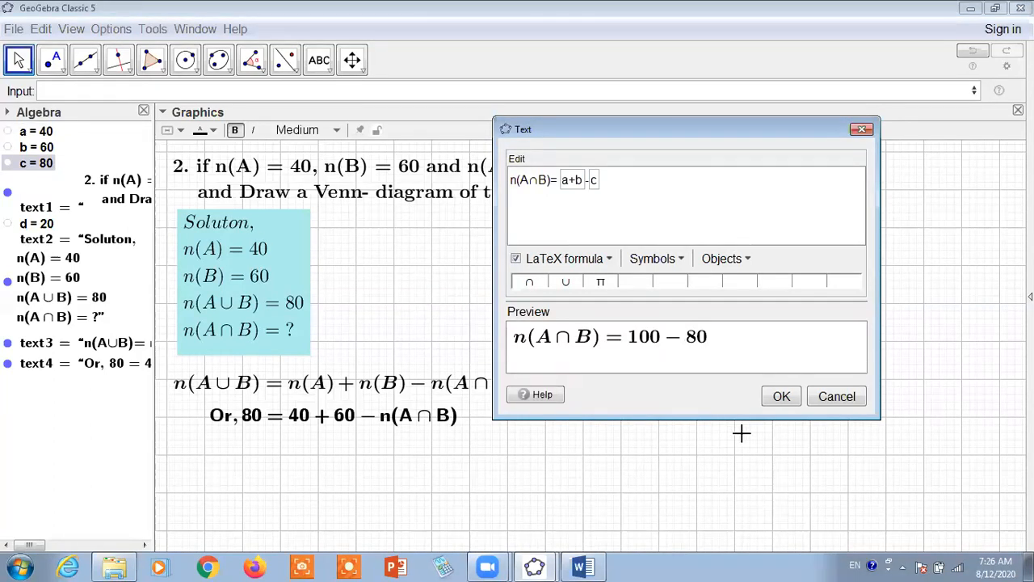
click(781, 396)
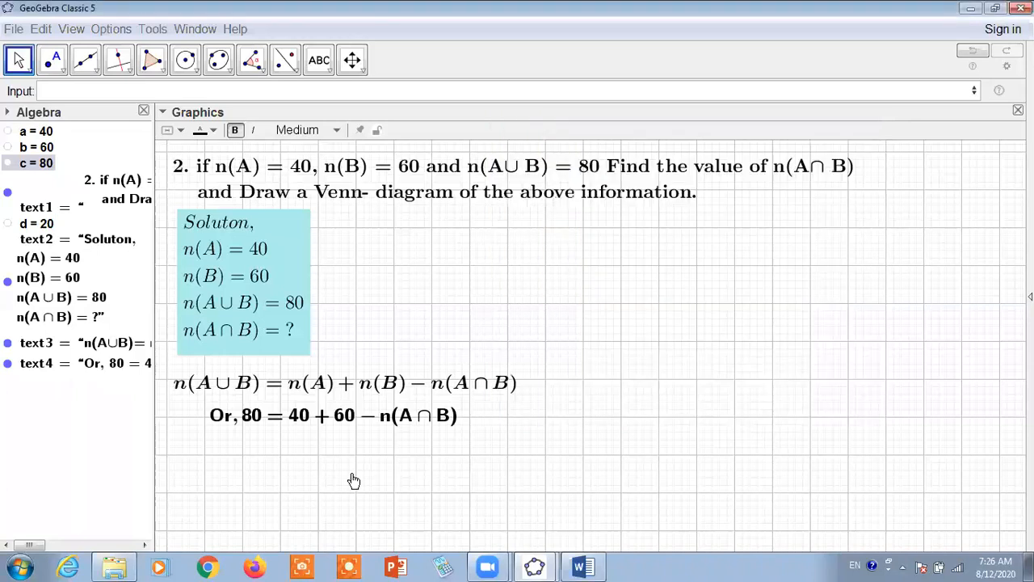
drag(343, 482, 280, 454)
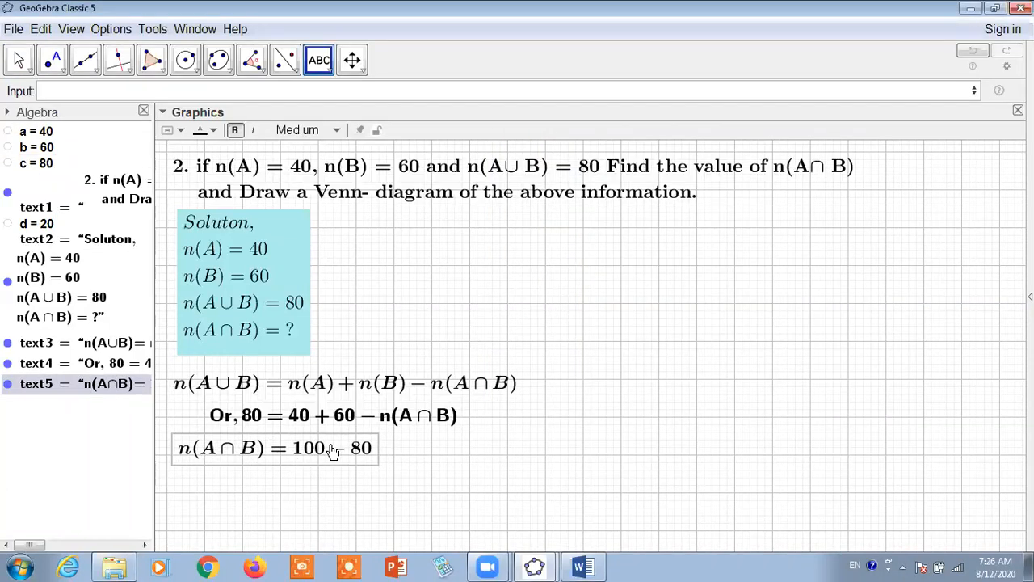
Define a new number e=a+b
click(57, 90)
text(a)
key(BackSpace)
text(e=a+b)
key(Return)
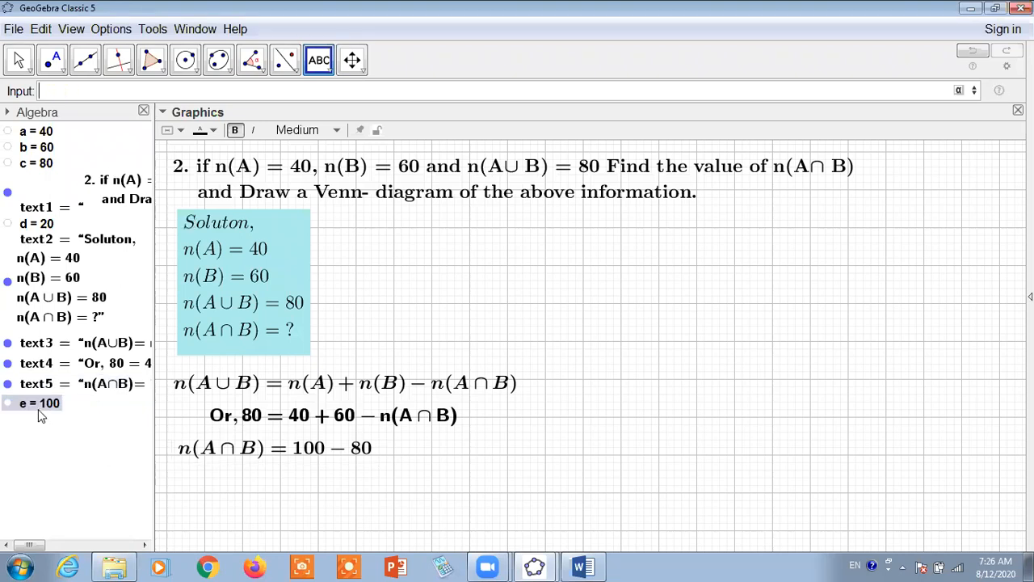
Reopen the n(A∩B) text and replace its a+b value with the dynamic value of e
double_click(311, 443)
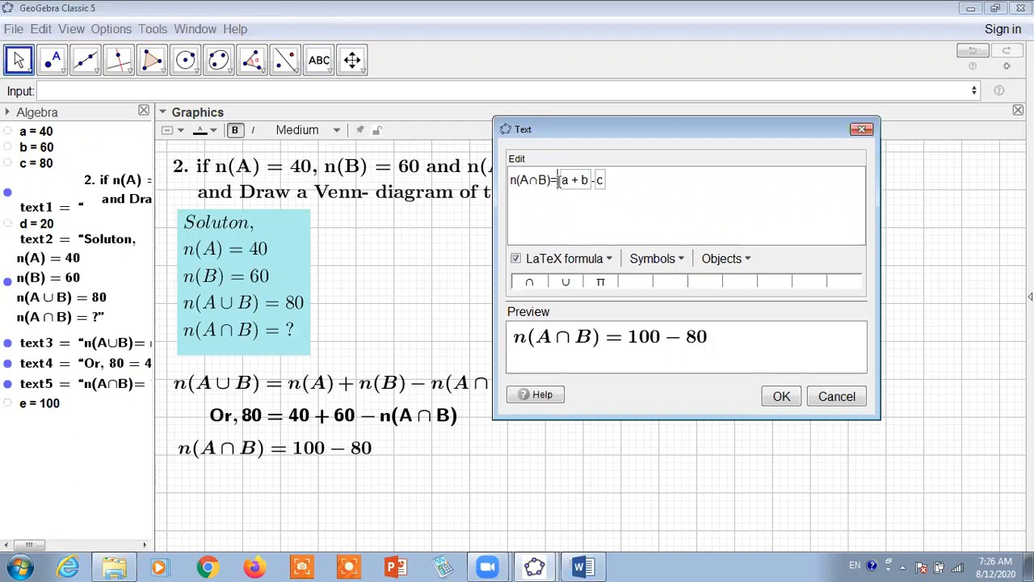
key(Delete)
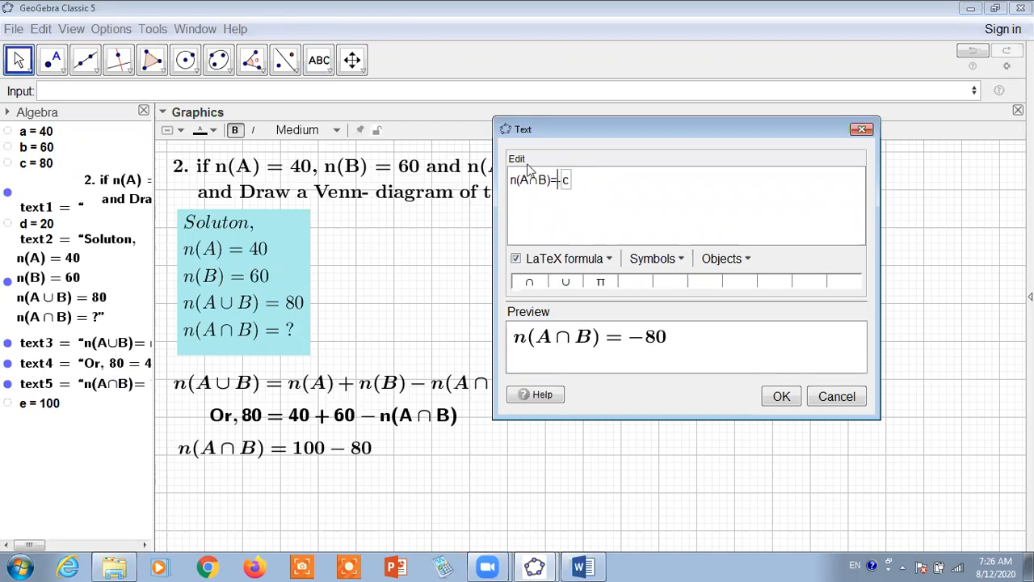
click(40, 404)
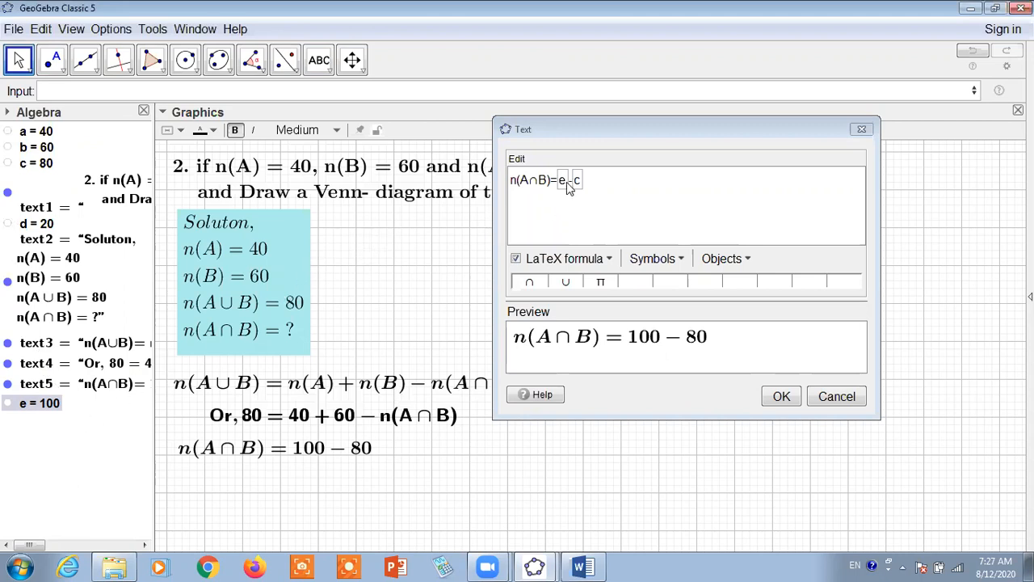
click(570, 184)
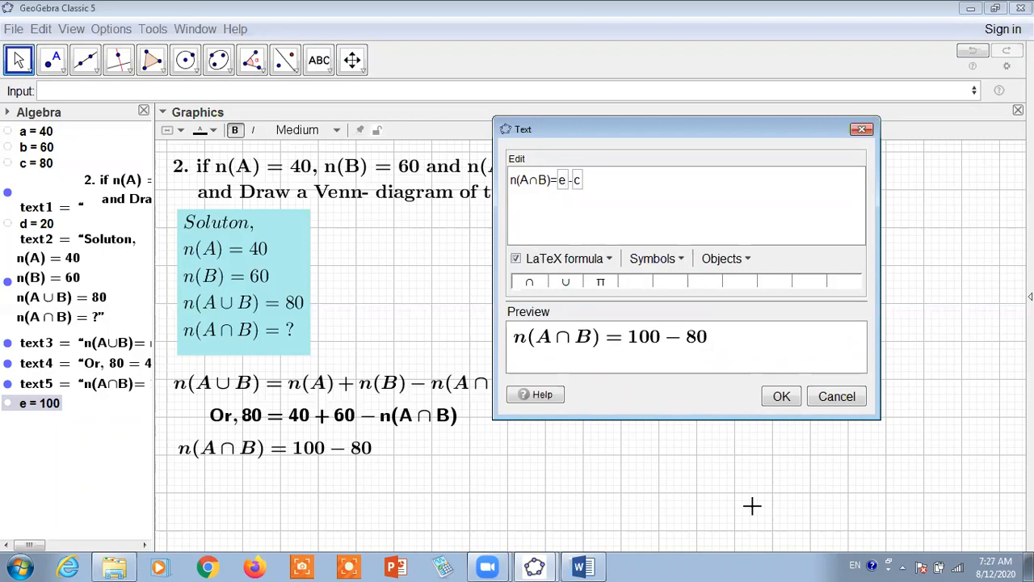
Replace the e value in the n(A∩B) text with the dynamic expression a+b
key(BackSpace)
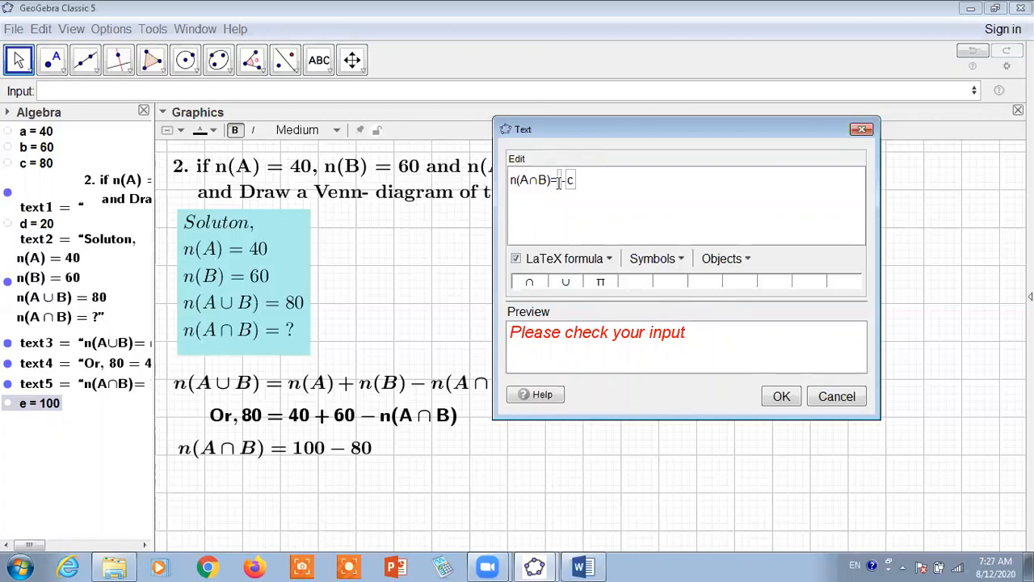
key(BackSpace)
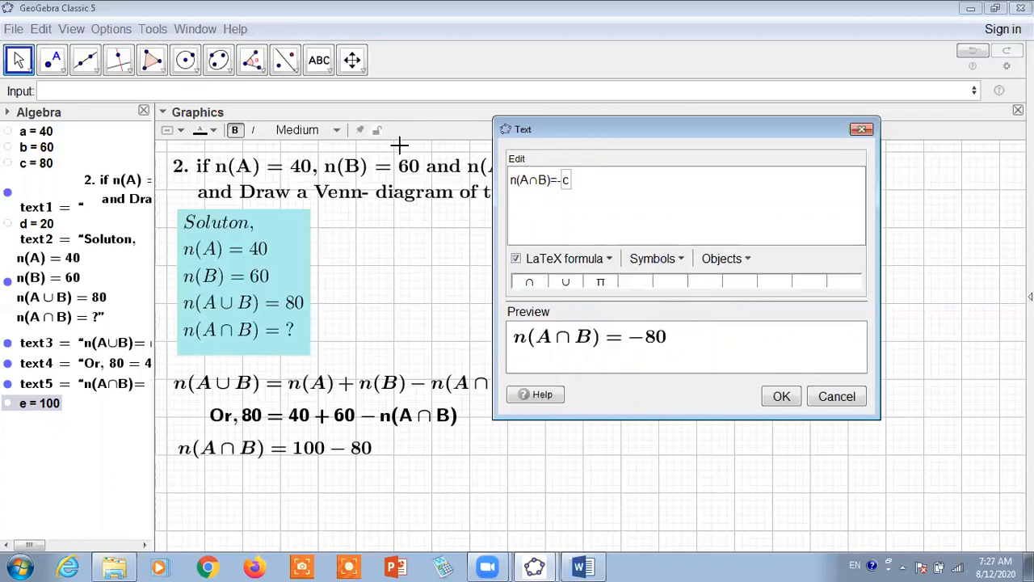
click(28, 133)
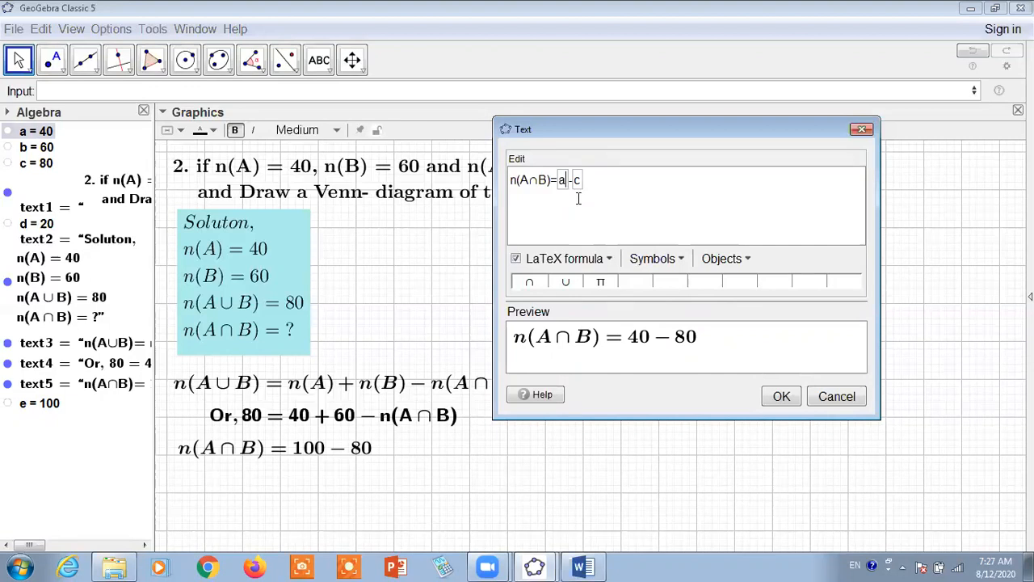
text(+b)
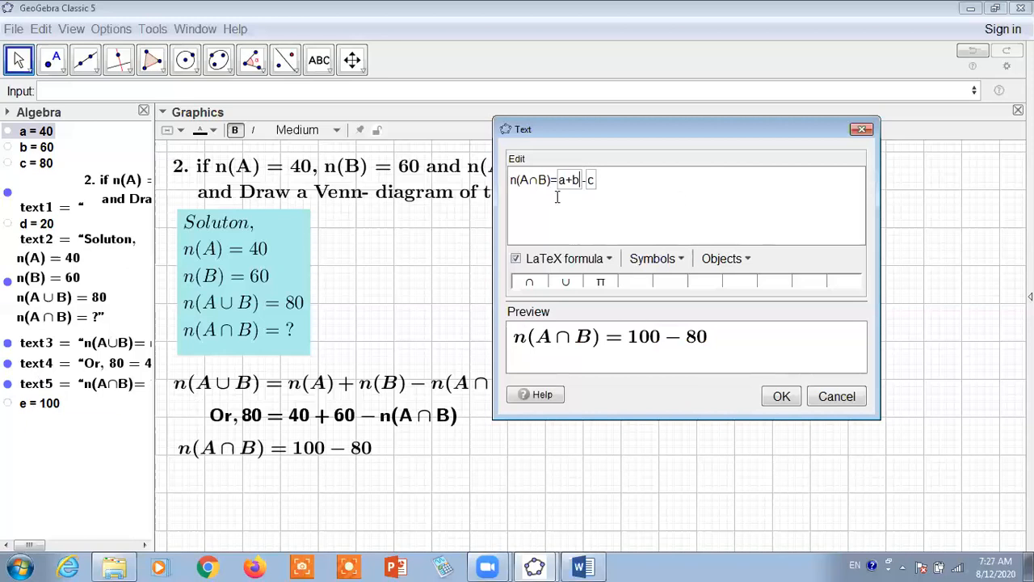
click(783, 399)
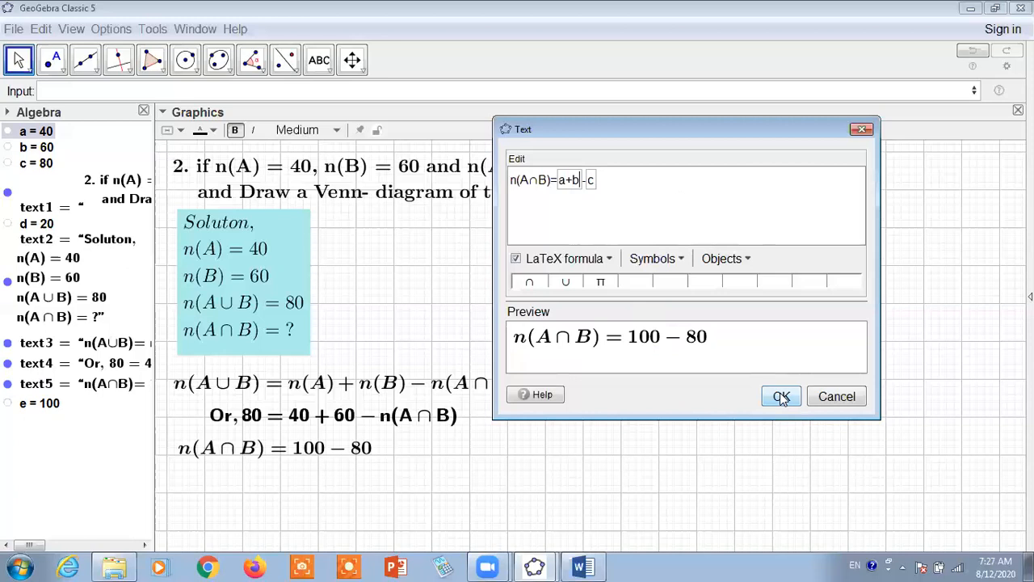
Add a second line to the n(A∩B) text using \\ and \hspace{3cm} before an equals sign
click(560, 179)
click(641, 192)
text(\\)
key(Return)
text(\hspace)
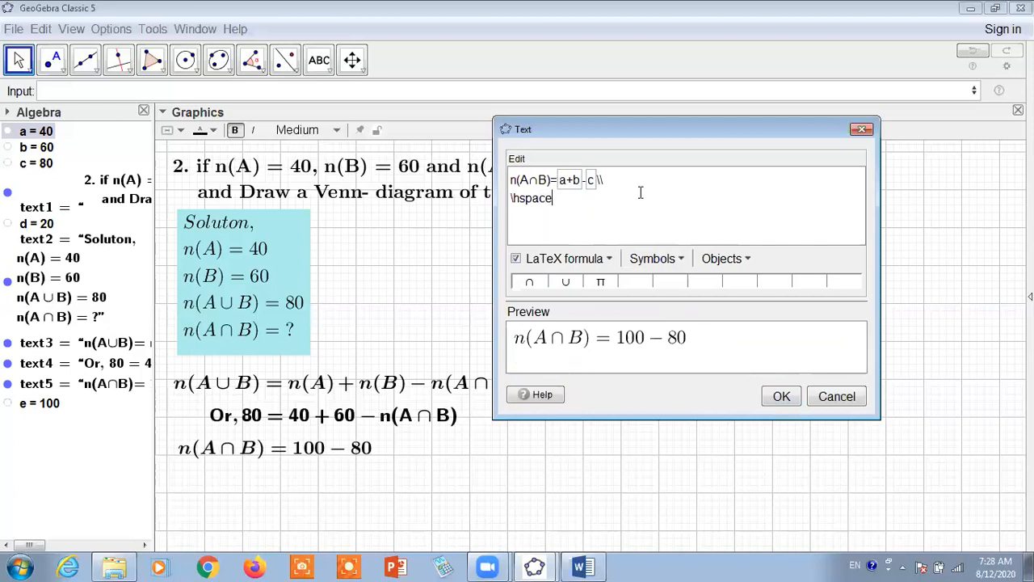
text({3cm)
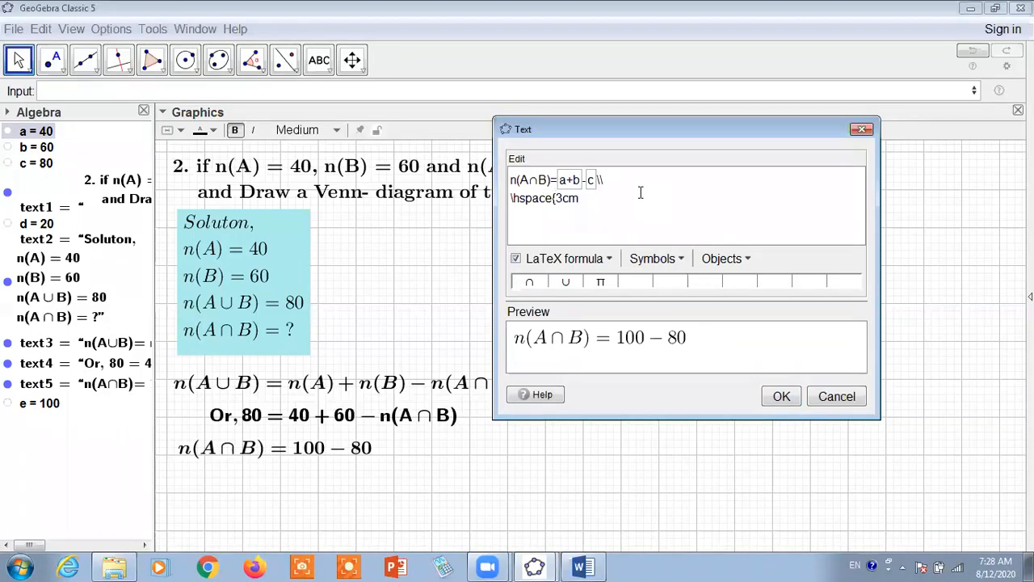
text(}=)
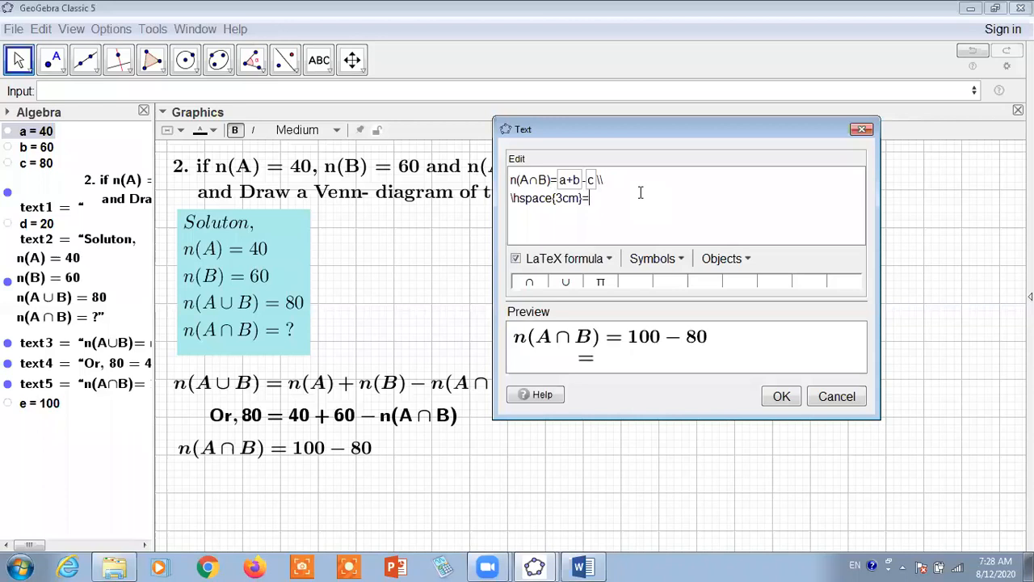
Set the second line's horizontal space to 4.3cm so its equals sign aligns with the one above
key(Left)
key(Left)
key(Left)
key(Left)
key(BackSpace)
text(4)
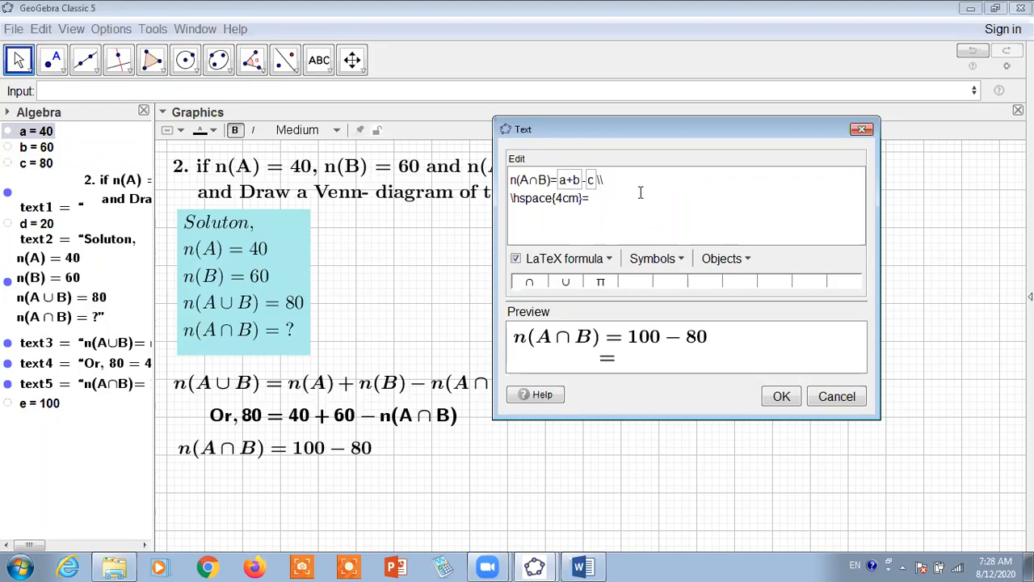
text(.3)
key(Right)
key(Right)
key(Right)
key(Right)
Insert the dynamic value a+b-c after the second line's equals sign and apply the text edit
click(38, 132)
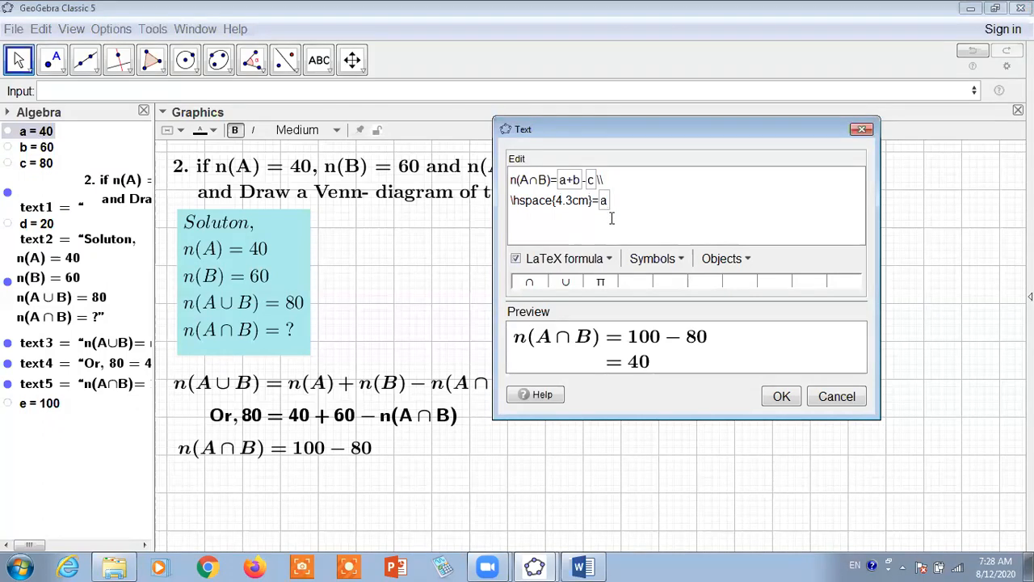
text(+b-c)
click(784, 401)
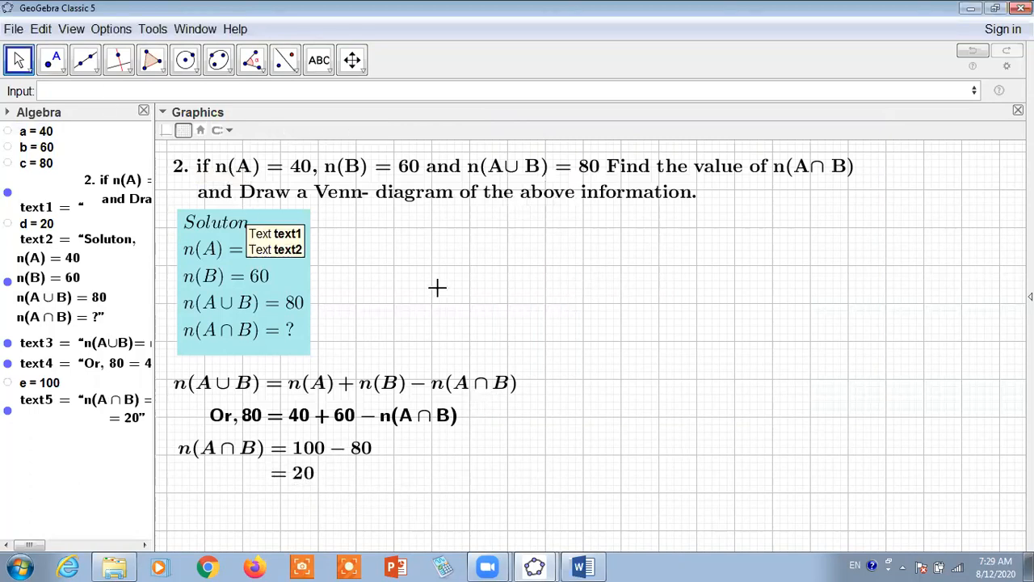
Show the coordinate axes in the graphics view
click(165, 130)
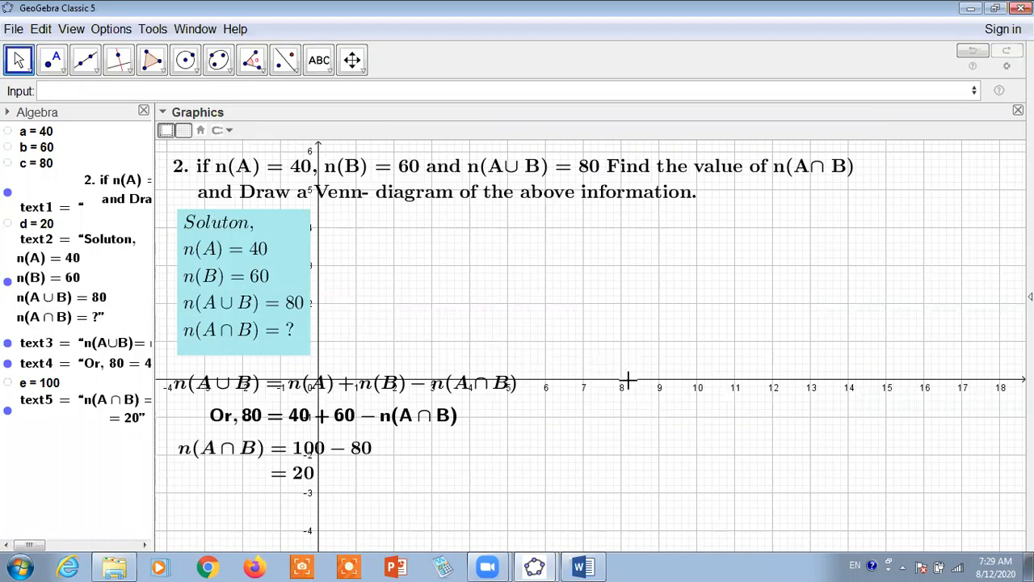
click(165, 132)
click(166, 131)
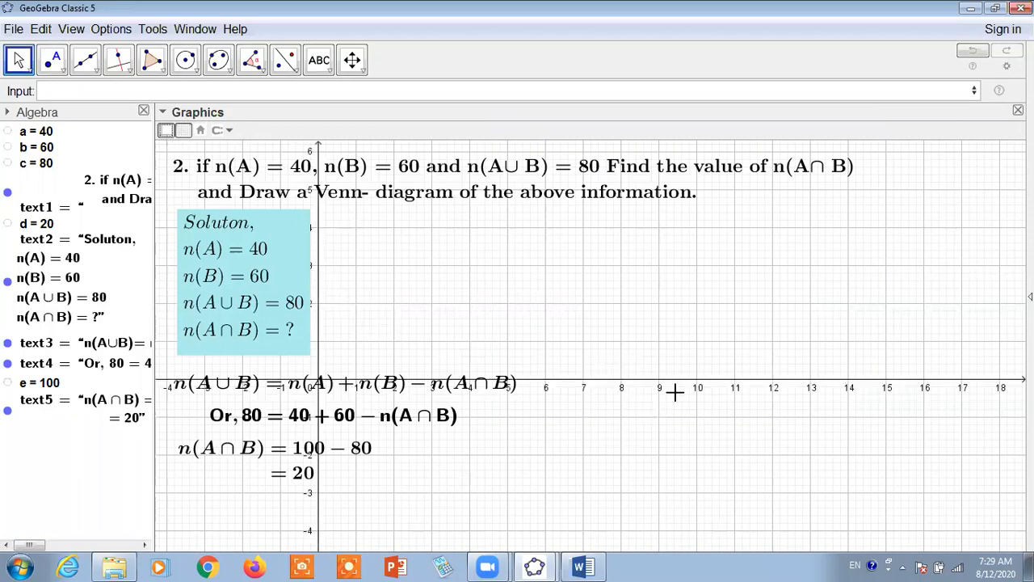
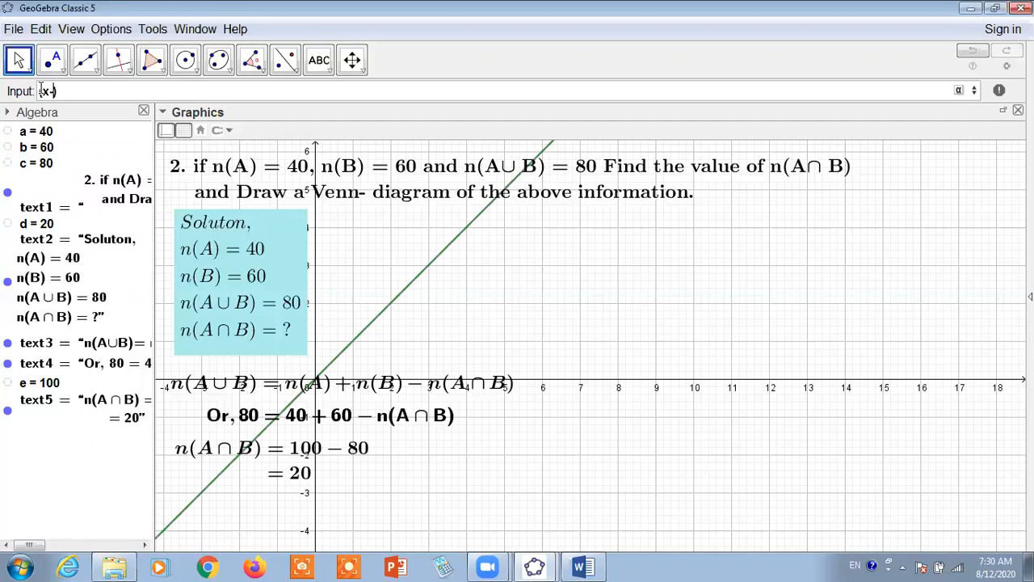
Enter the disk inequality (x-8)²+y²≤3 to preview a first Venn set
text(8)
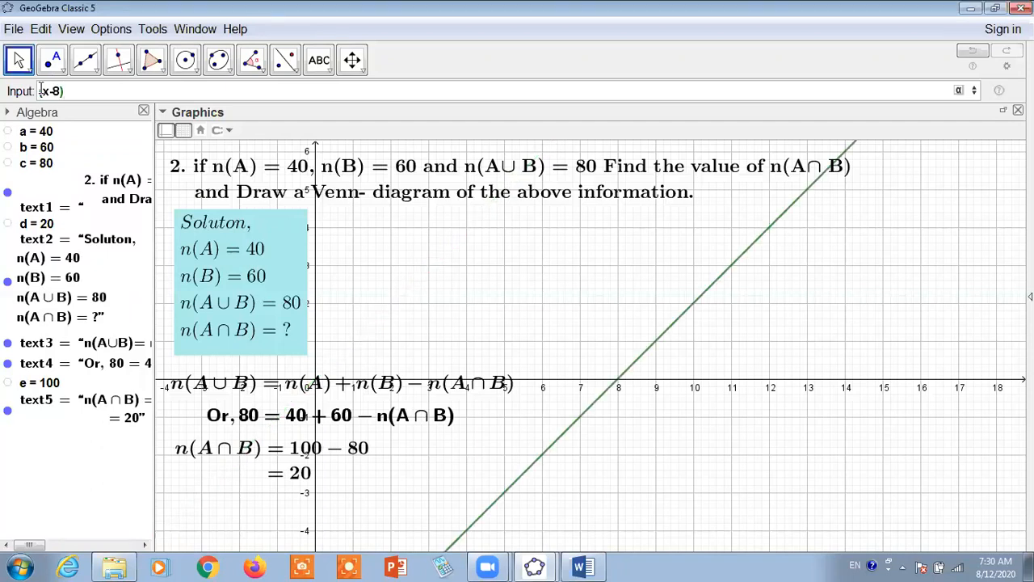
text(^2+)
text(y)
text(^2)
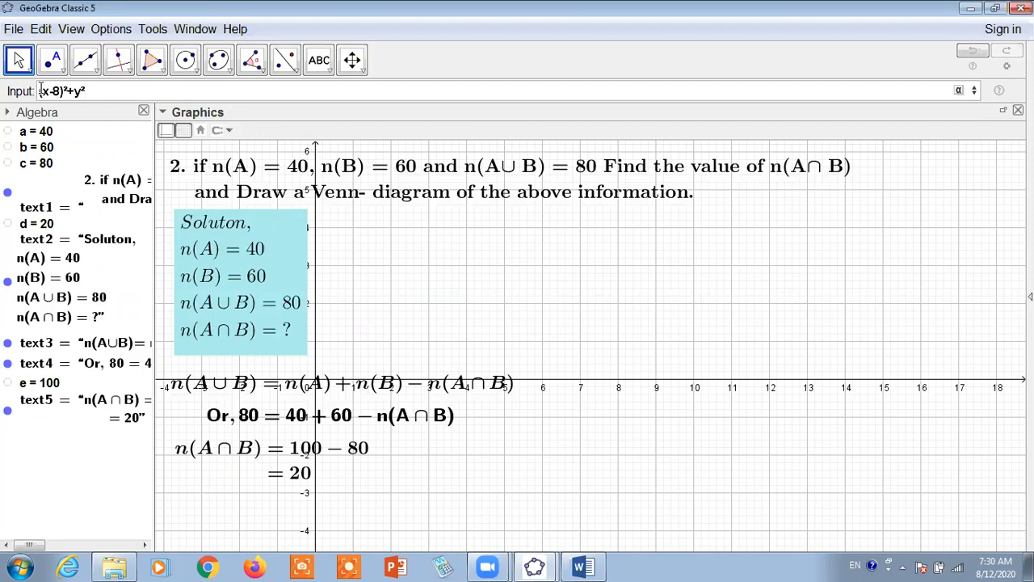
text(<=)
key(BackSpace)
text(<=)
key(BackSpace)
key(BackSpace)
text(≤3)
key(Return)
Try 9 and settle on 4 as the disk inequality's right-hand side, create it and hide its label
key(BackSpace)
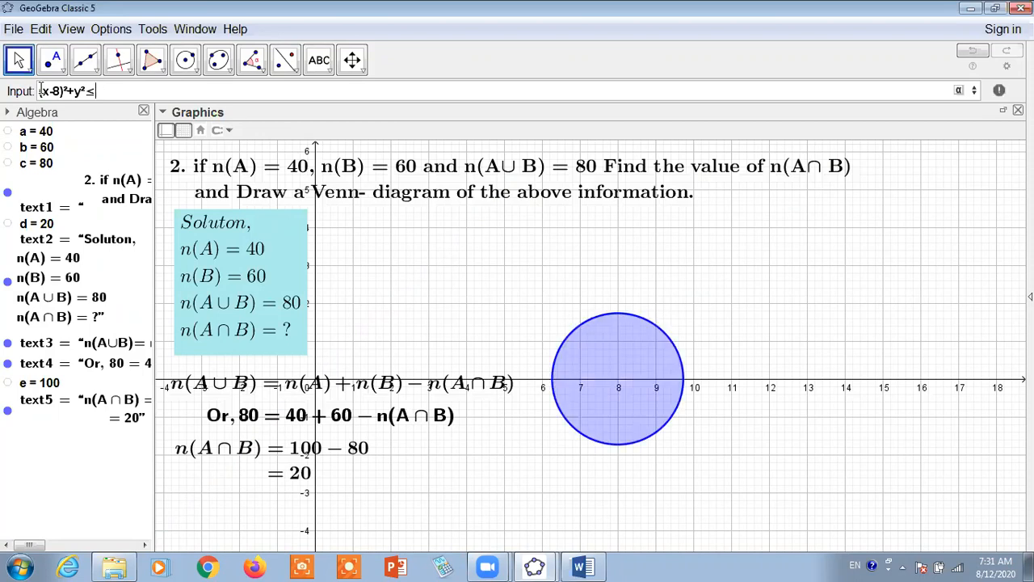
text(9)
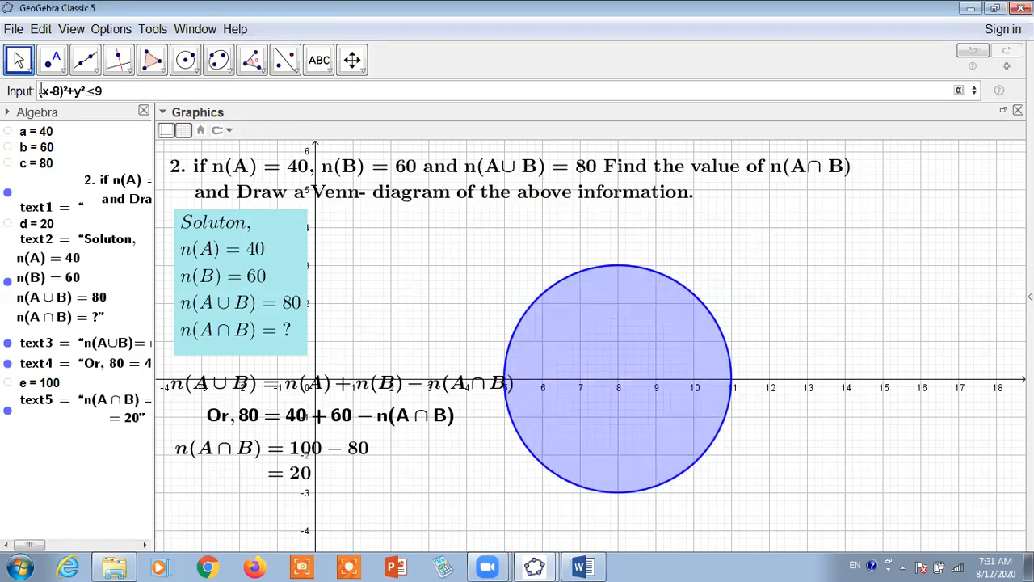
key(BackSpace)
text(4)
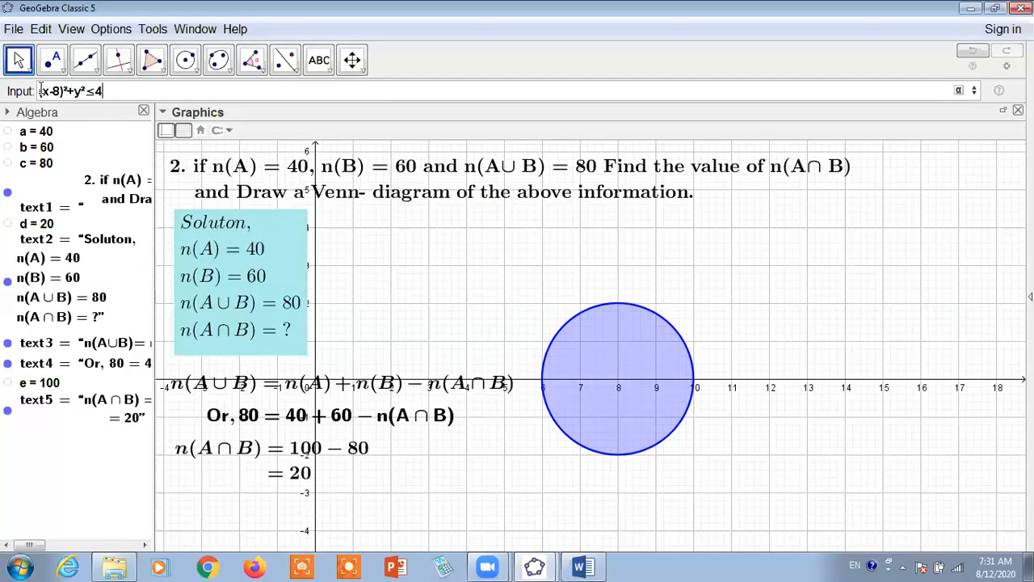
key(BackSpace)
text(4)
key(Return)
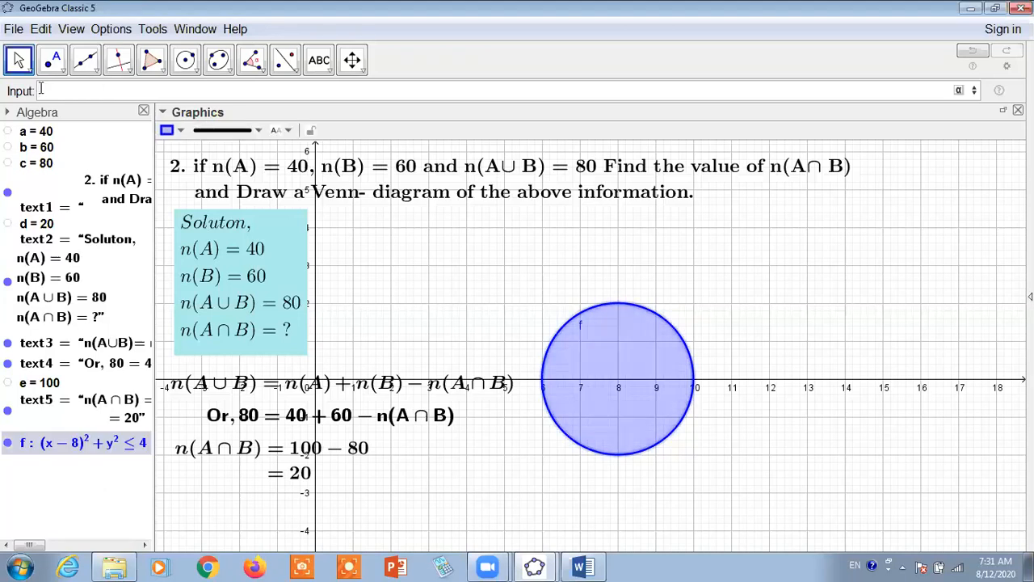
right_click(55, 445)
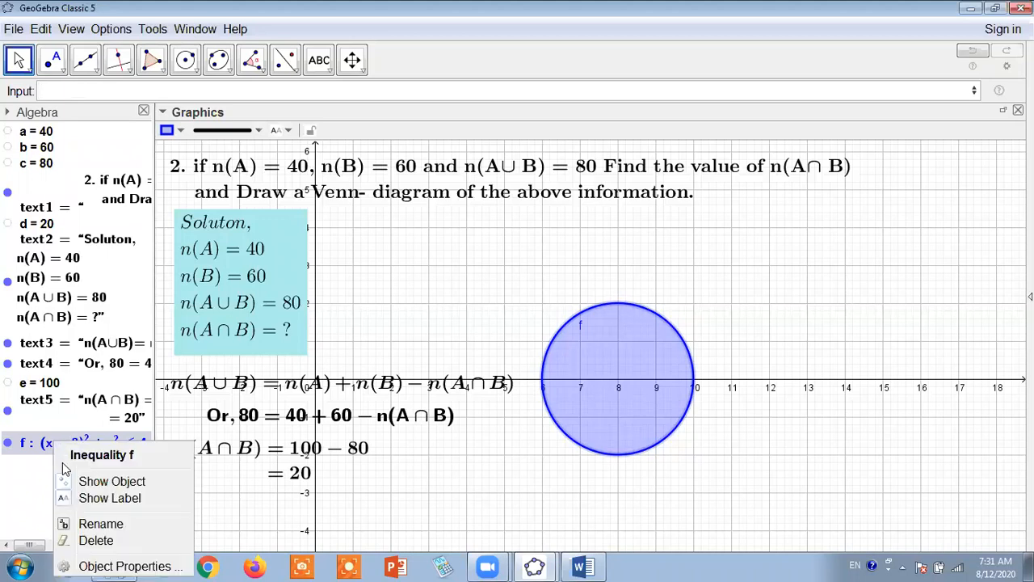
click(122, 497)
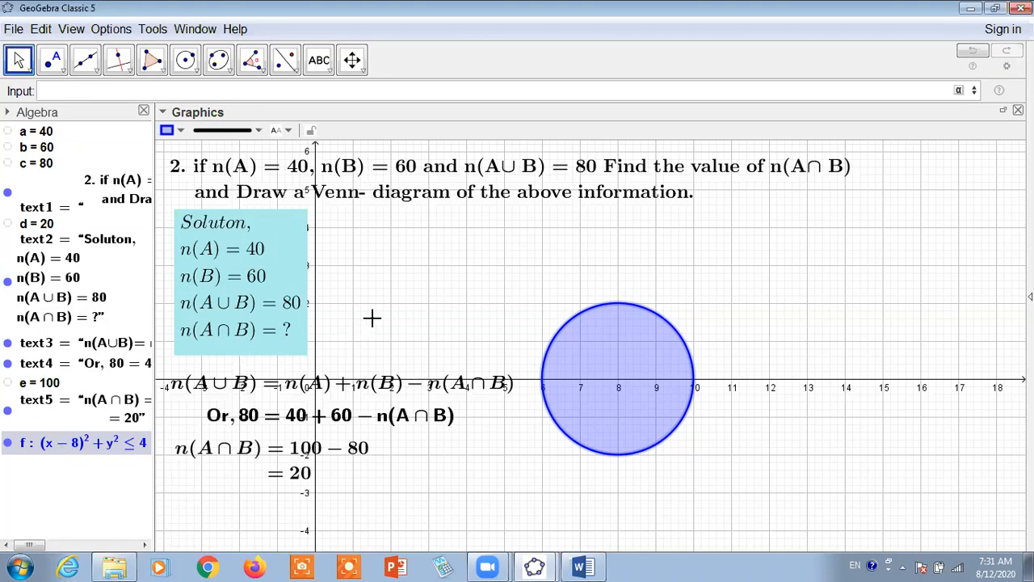
click(46, 449)
text(g)
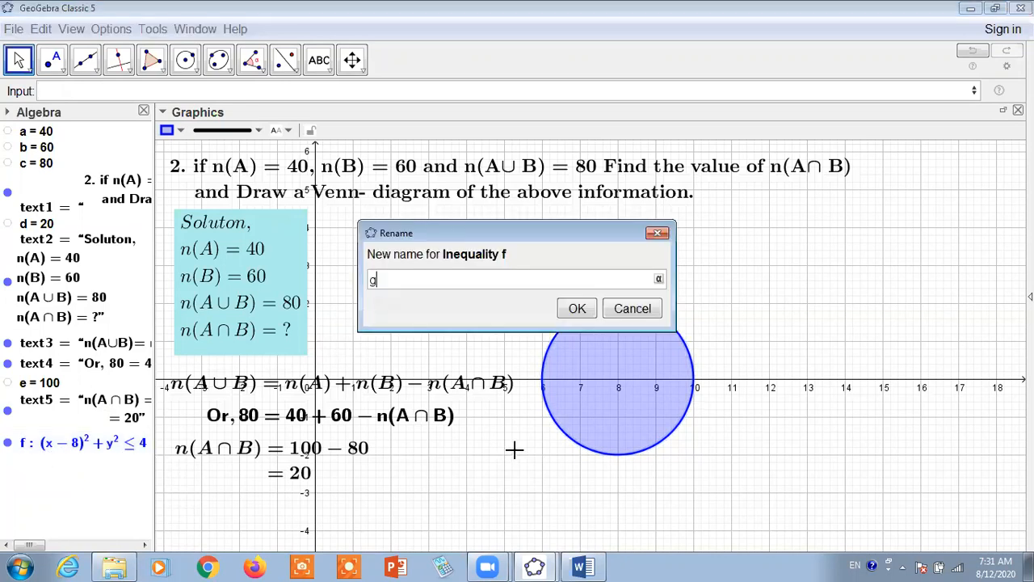
key(BackSpace)
click(624, 308)
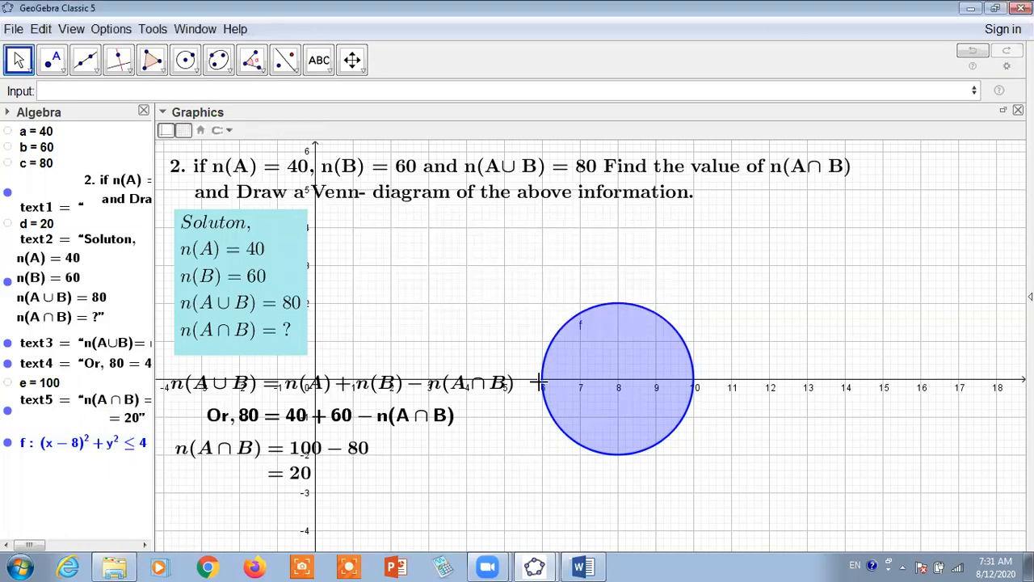
Hide the disk's label again and delete the inequality (x-8)²+y²≤4
right_click(83, 454)
click(113, 507)
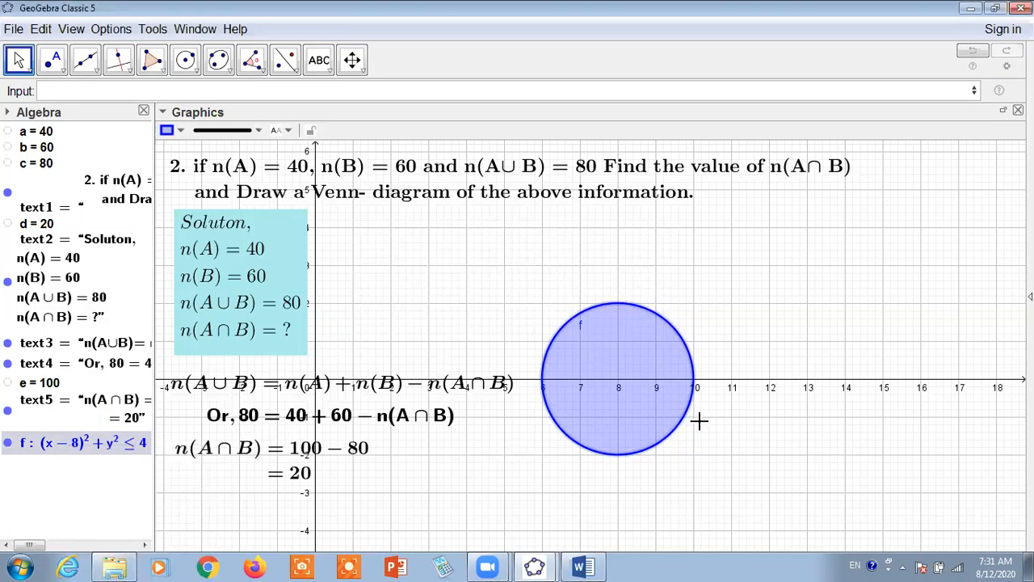
click(726, 440)
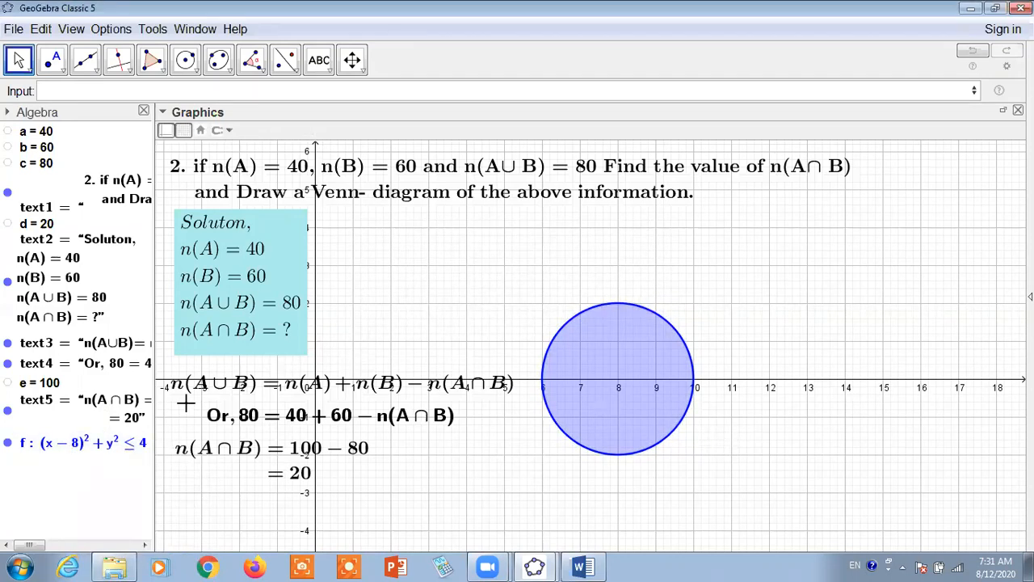
click(55, 453)
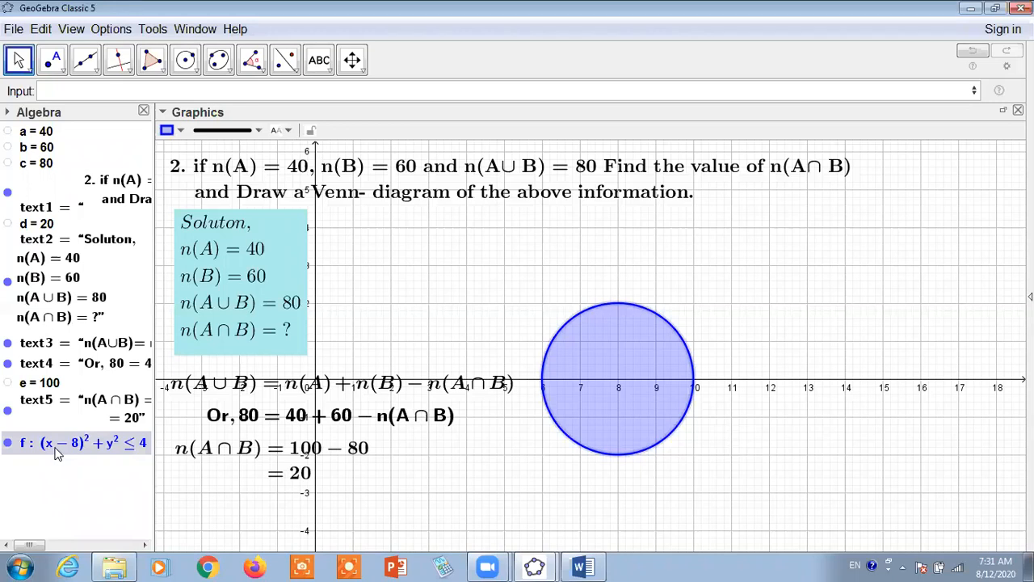
key(Delete)
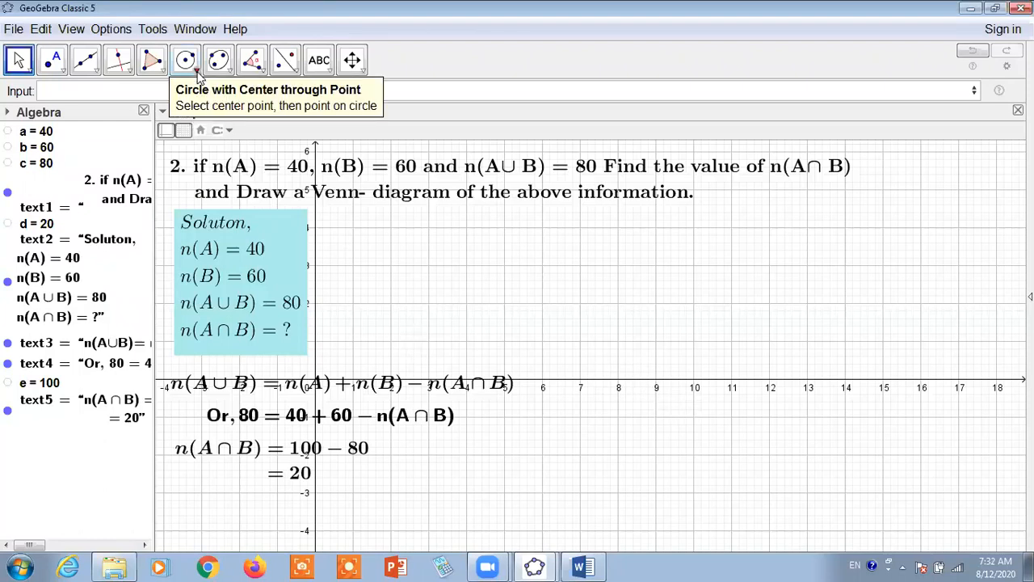
Draw a circle centred at (9, 0) on the x-axis passing through the point (6, 0)
click(199, 74)
click(203, 95)
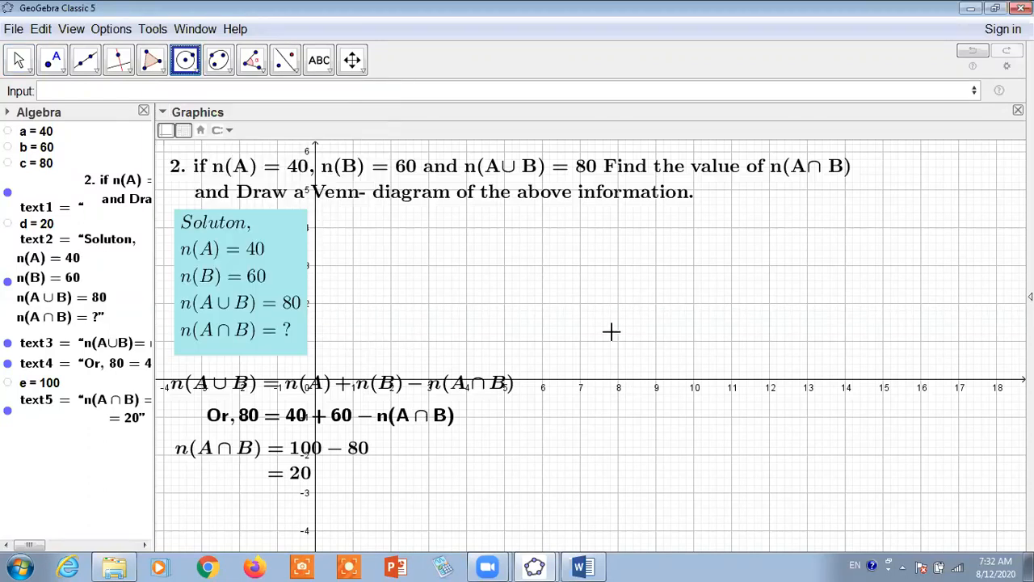
click(656, 378)
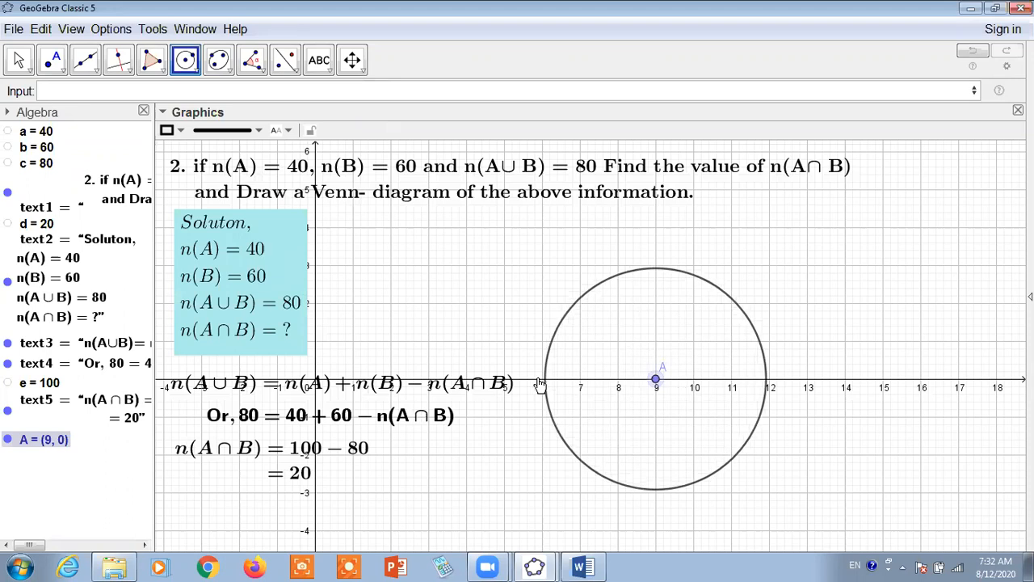
click(542, 380)
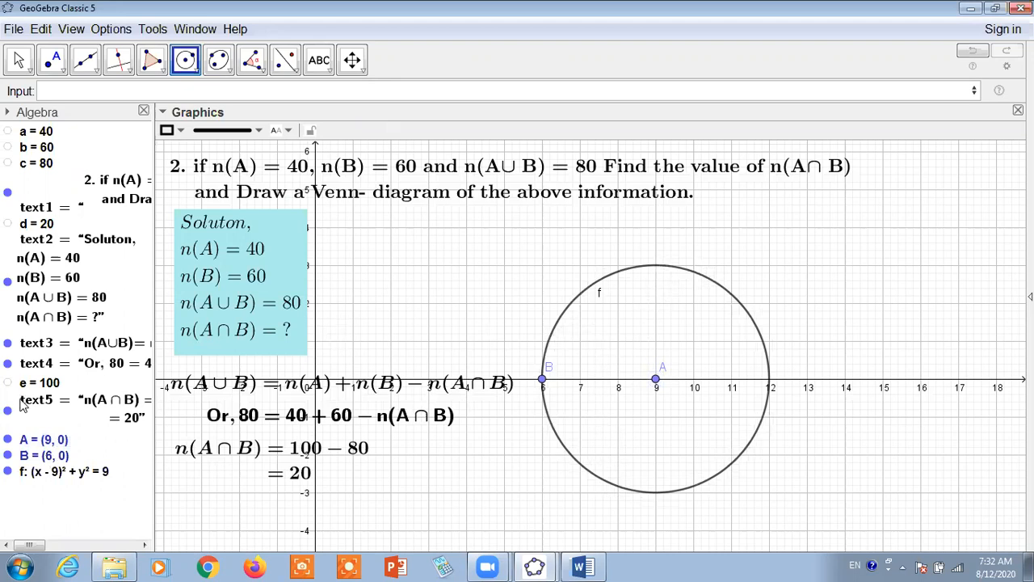
click(18, 59)
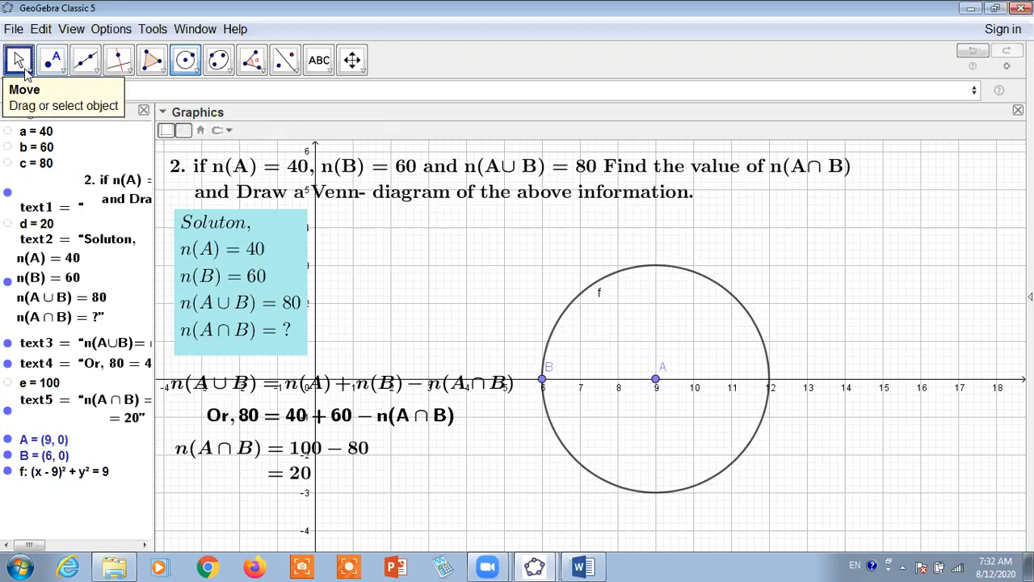
Delete the circle together with its centre point and the point on its circumference
click(47, 476)
key(Delete)
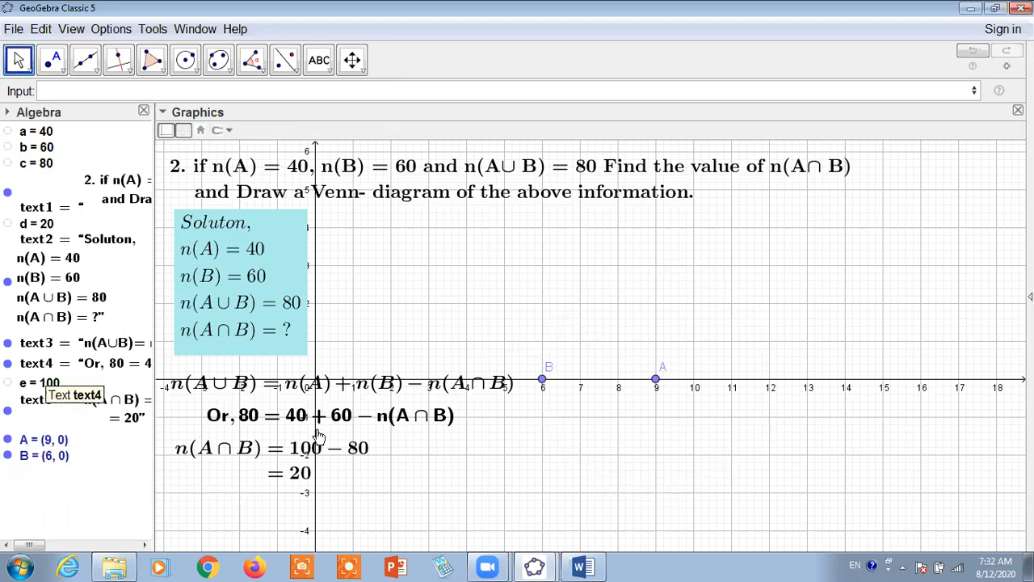
click(7, 439)
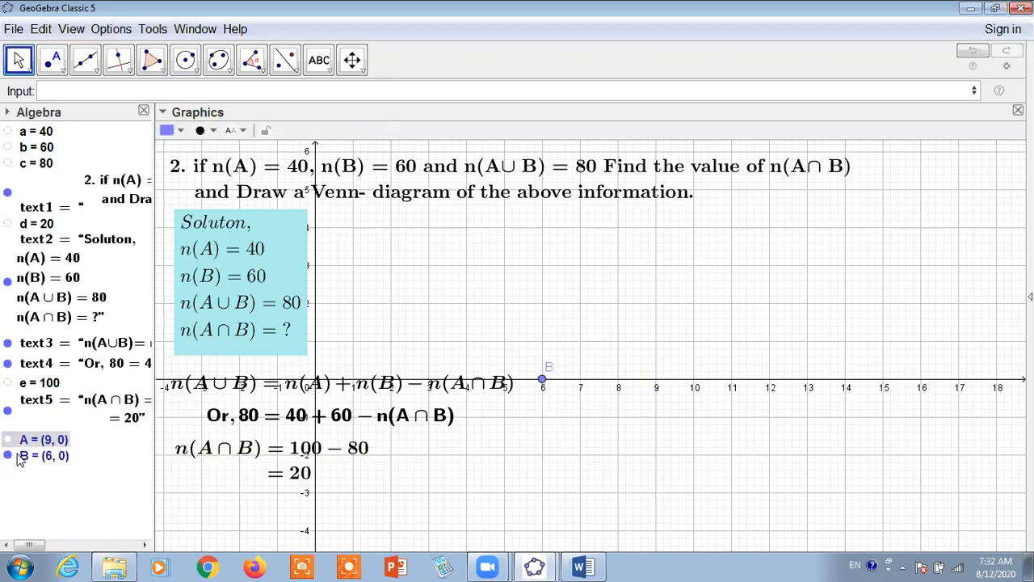
key(Delete)
click(41, 447)
key(Delete)
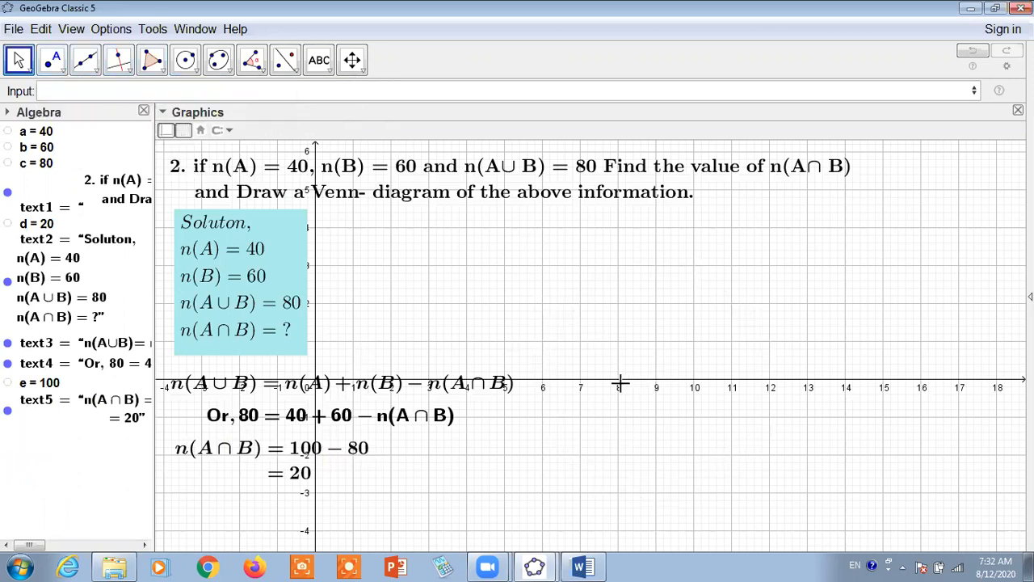
Create the first Venn disk with the inequality (x-8)²+y²≤4 and hide its label
click(92, 91)
text((x-)
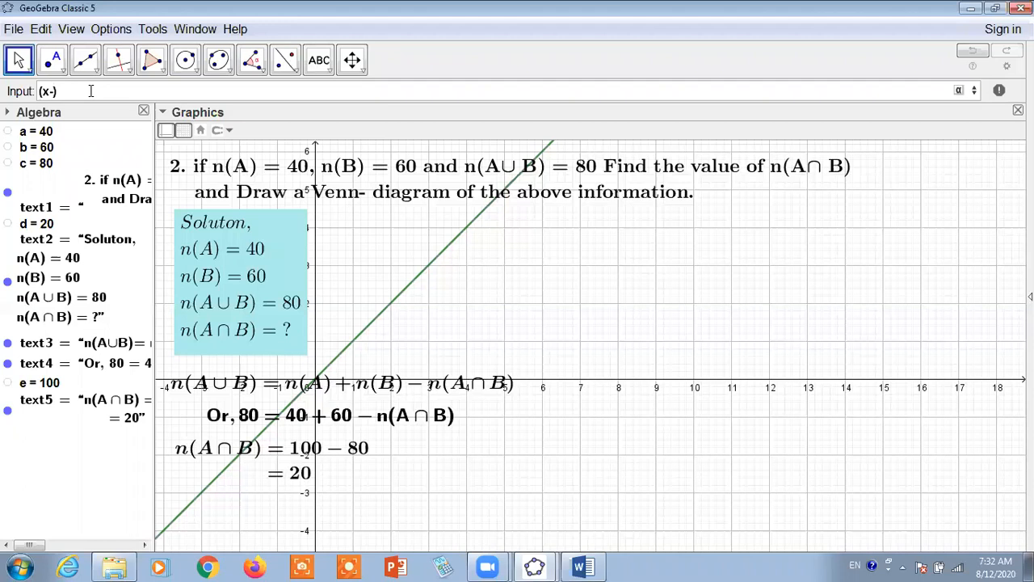
text(8)
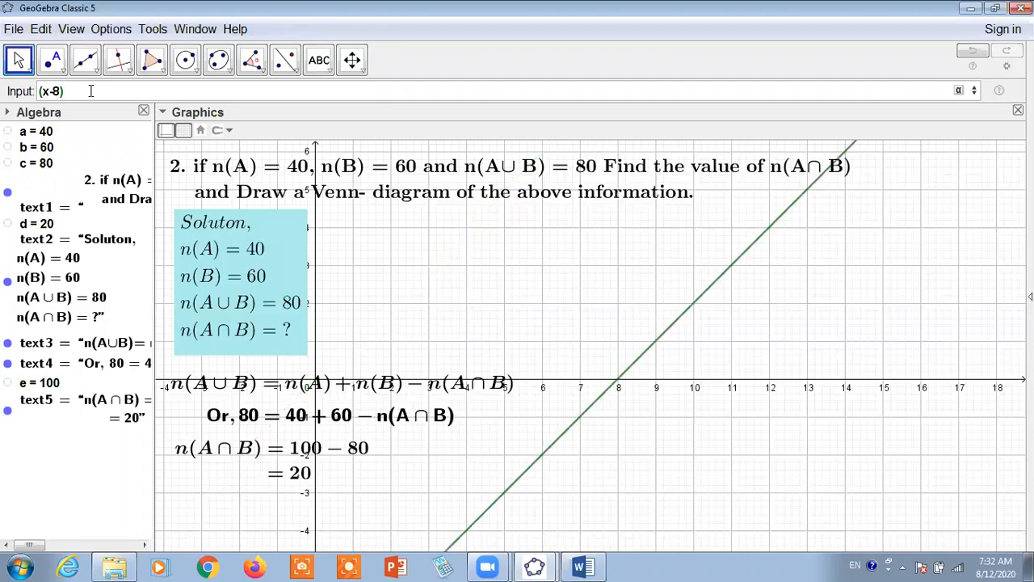
text(^2+)
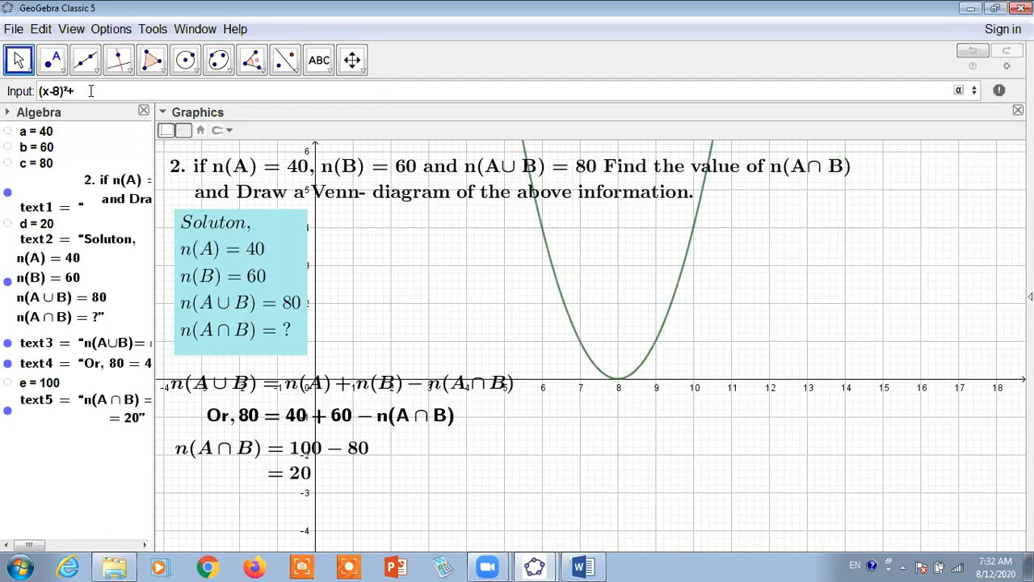
text(y^2)
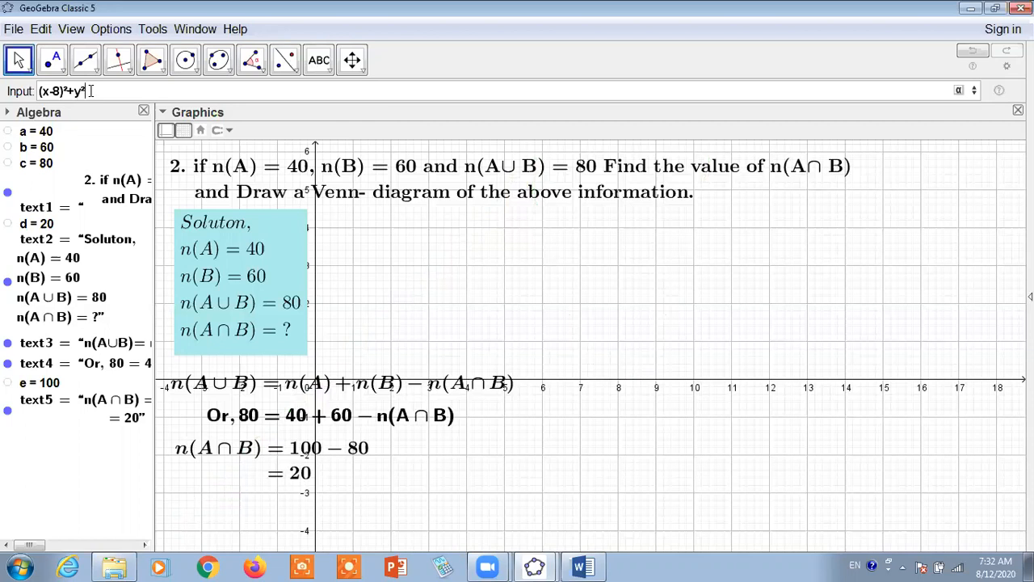
text(=)
text(4)
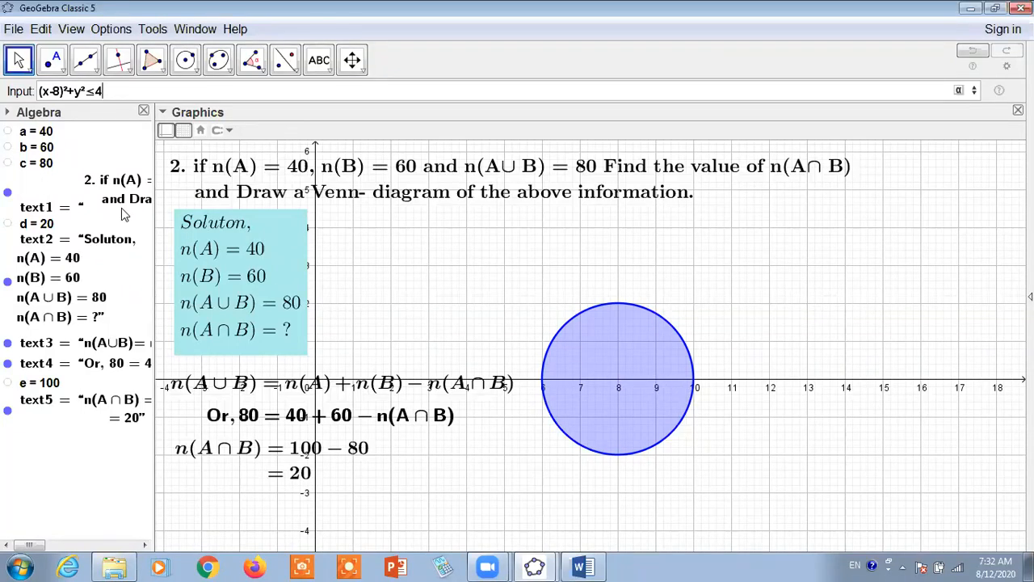
key(Return)
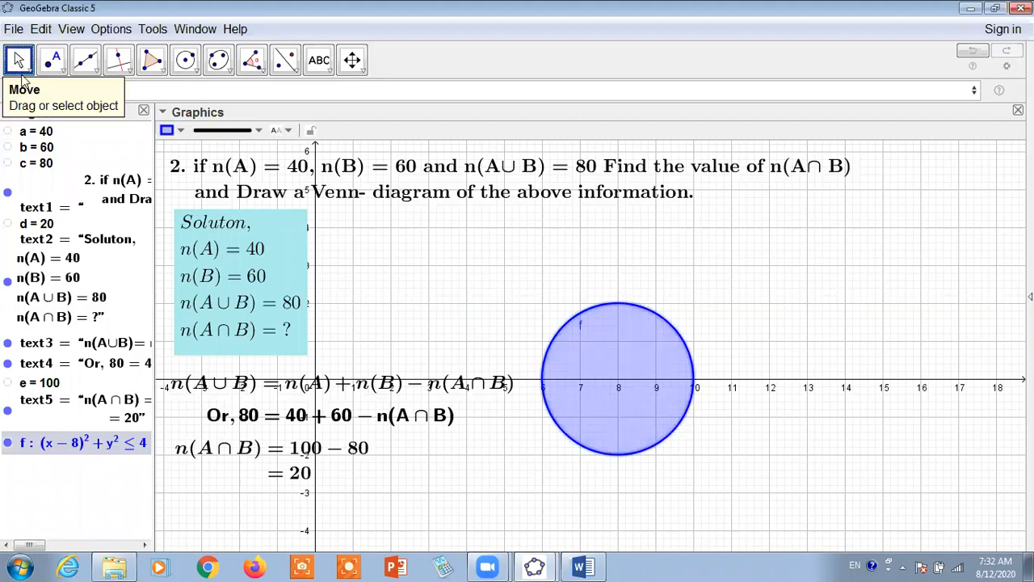
right_click(33, 444)
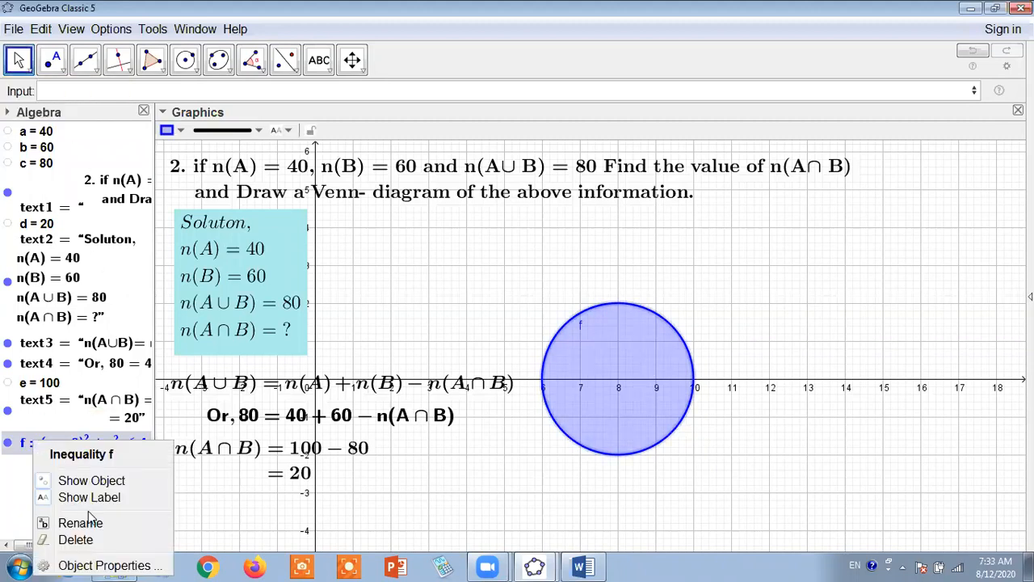
click(619, 349)
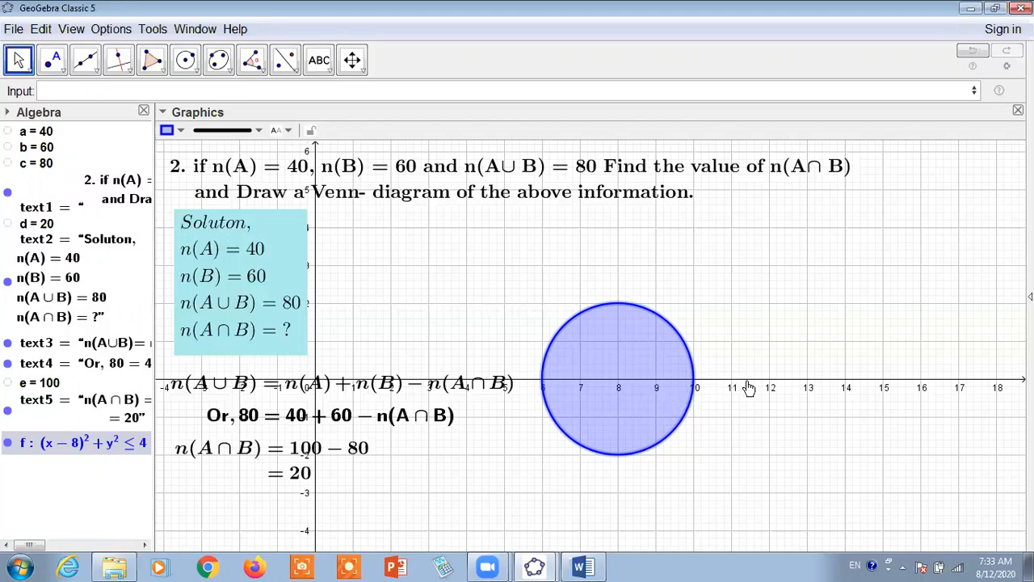
Enter the inequality (x-11)²+y²≤4 for a second disk overlapping the first
click(150, 96)
text(()
text(x-11)
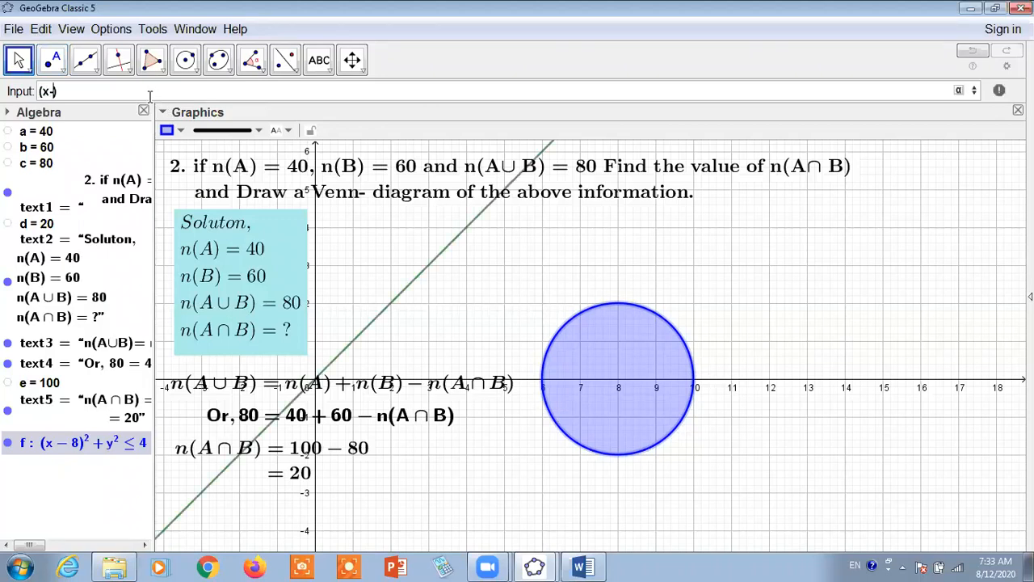
key(Right)
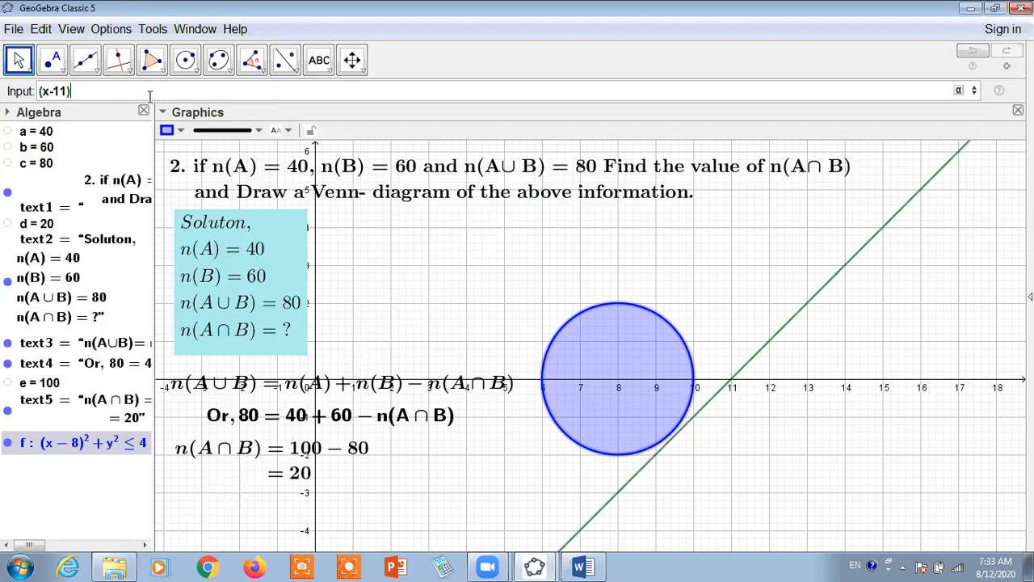
text(^2+)
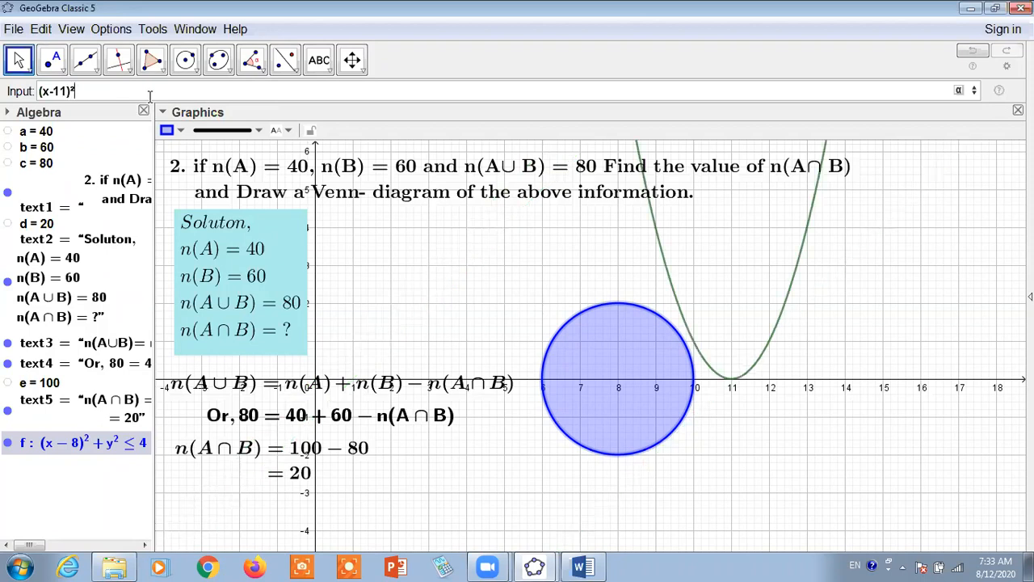
text(y)
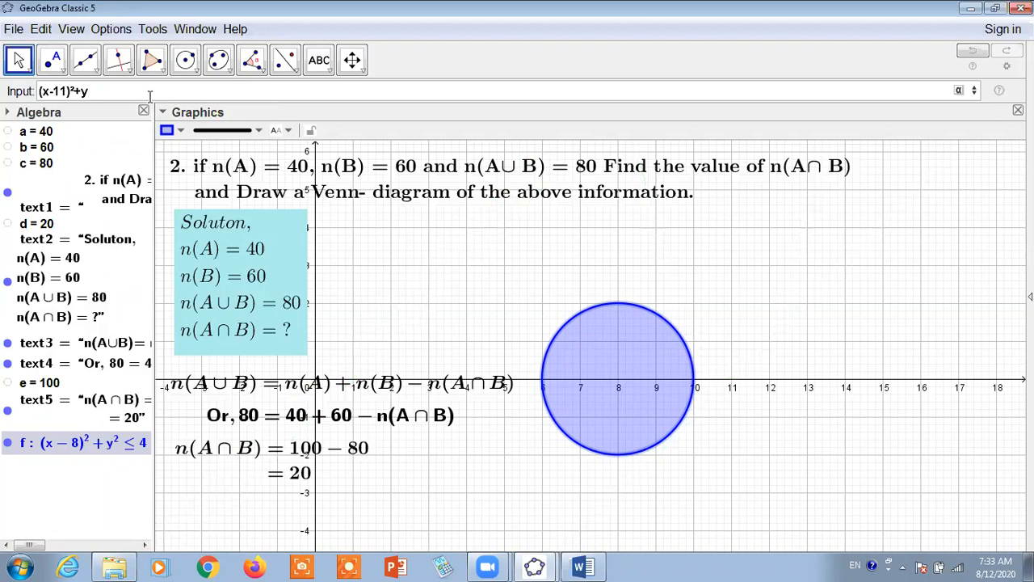
text(^2<=)
text(4)
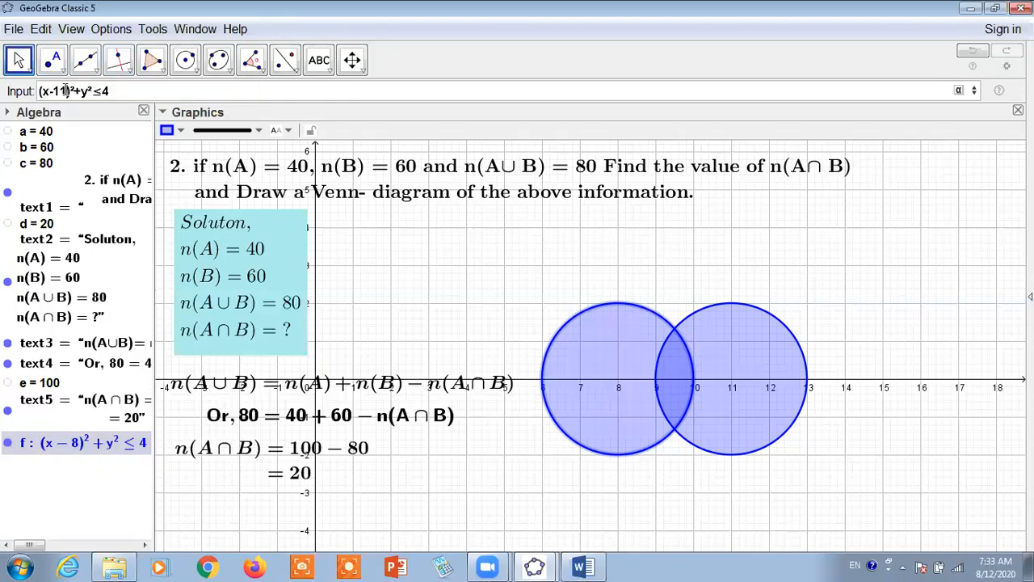
Try 10, then set the second disk's centre x-value in the inequality to 10.5 for a wider overlap
key(BackSpace)
key(Return)
text(0)
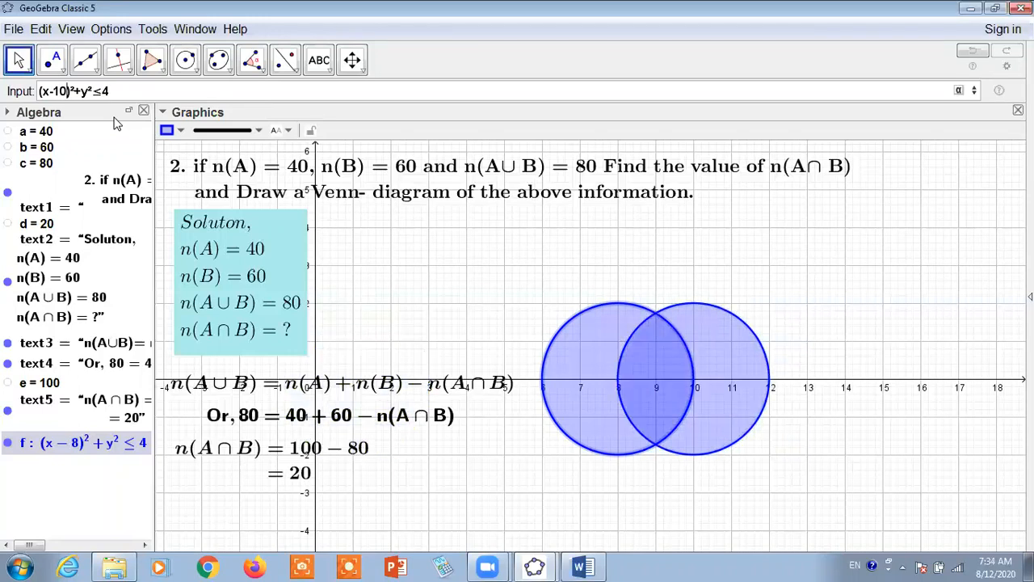
text(.5)
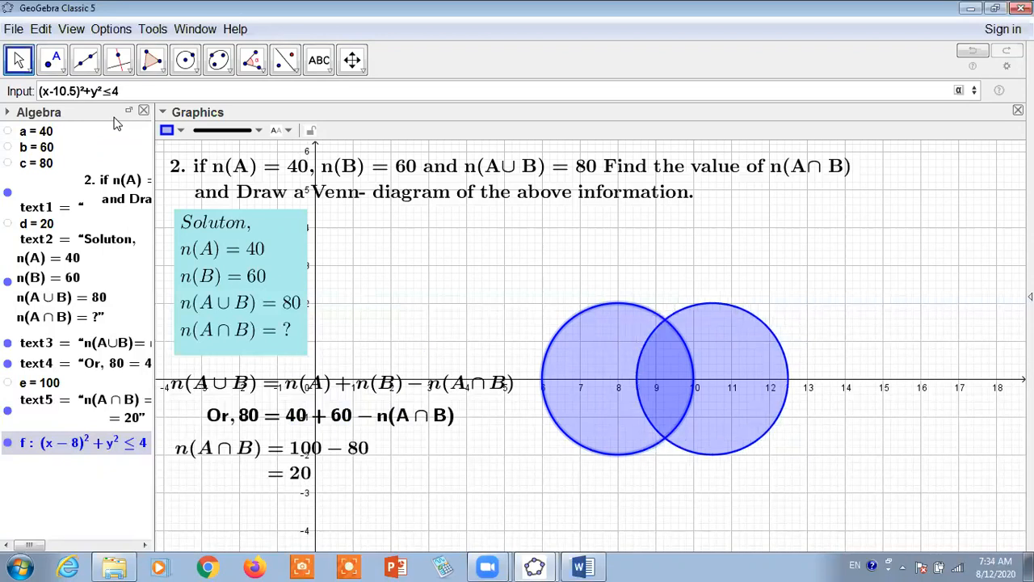
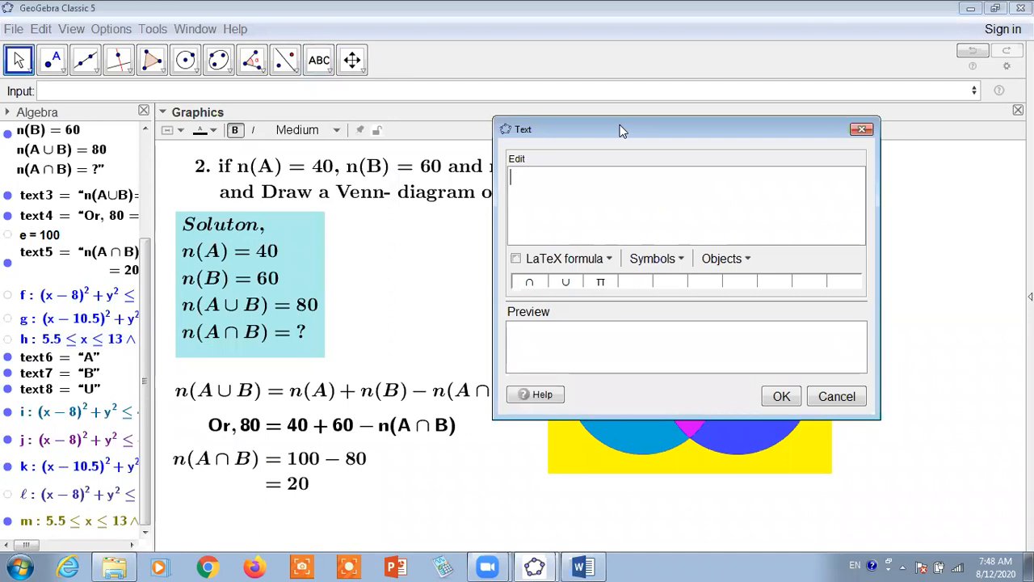
drag(622, 130, 288, 232)
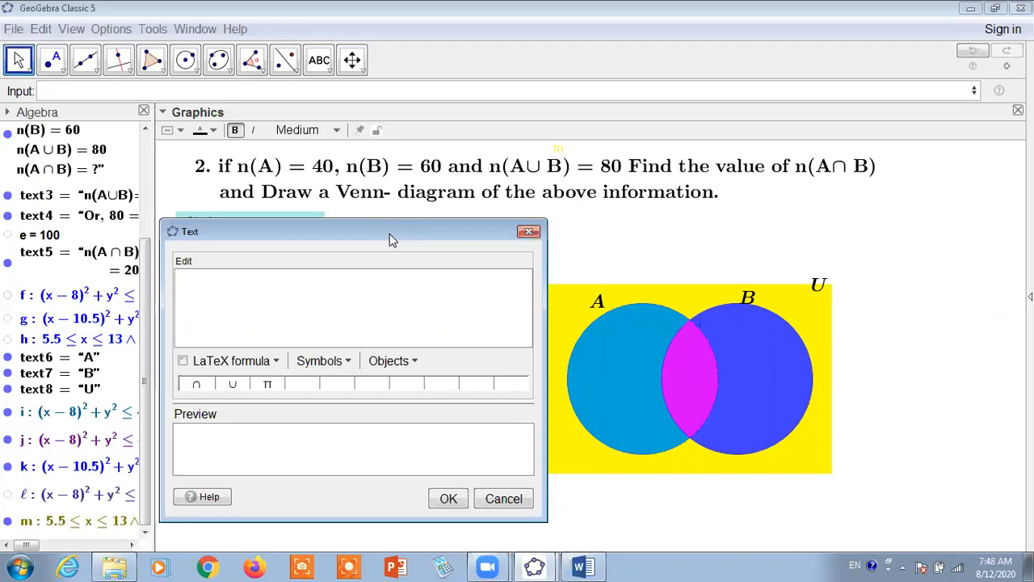
drag(390, 239, 628, 88)
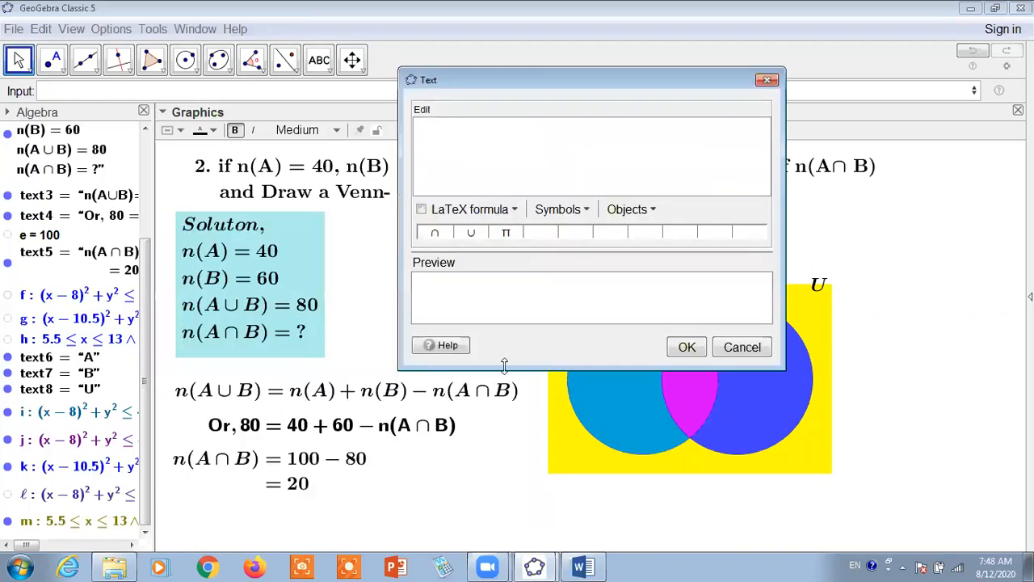
click(767, 79)
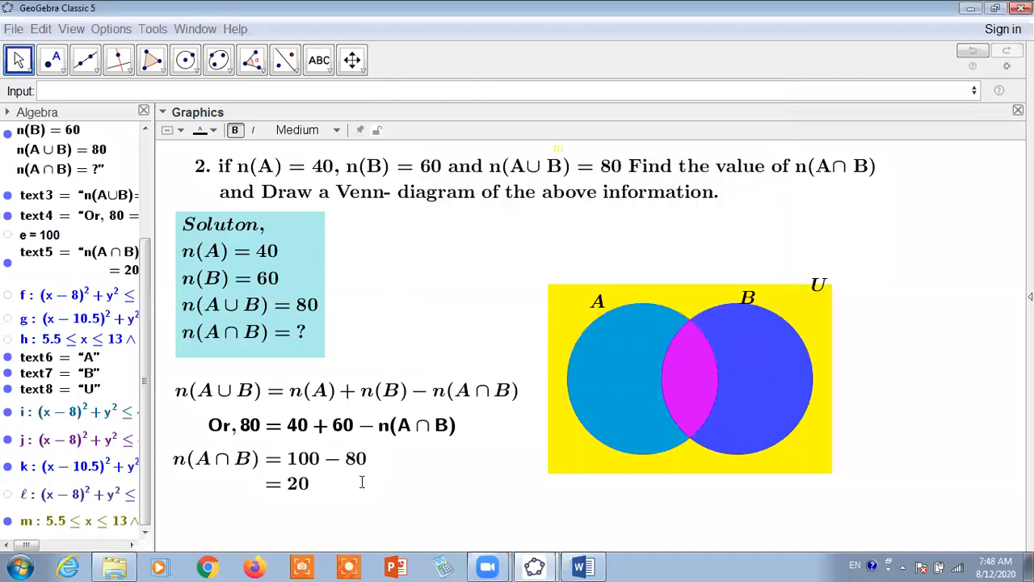
Copy the linked expression a + b - c from the second line of the n(A∩B) solution text
double_click(292, 484)
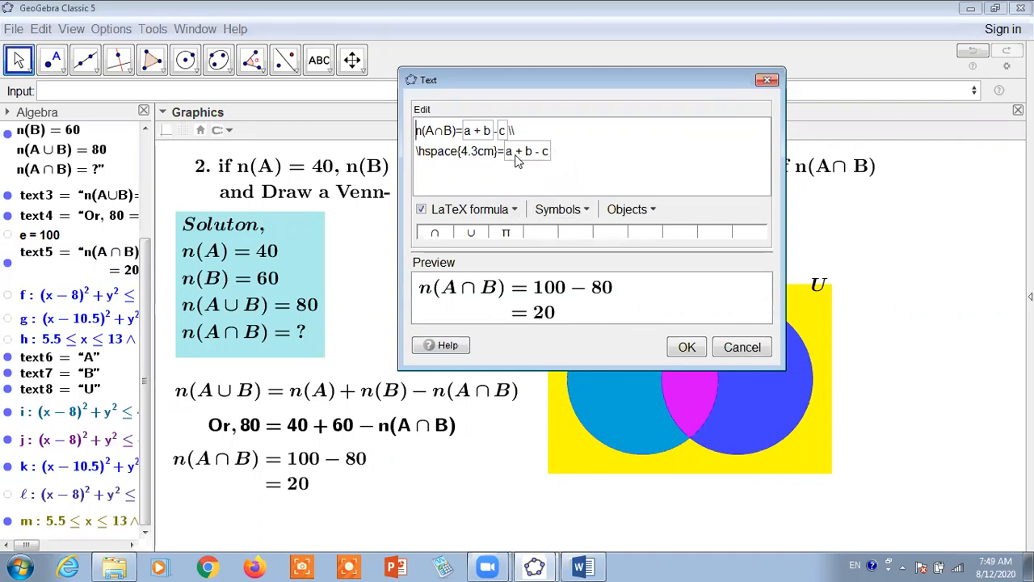
drag(507, 156, 551, 161)
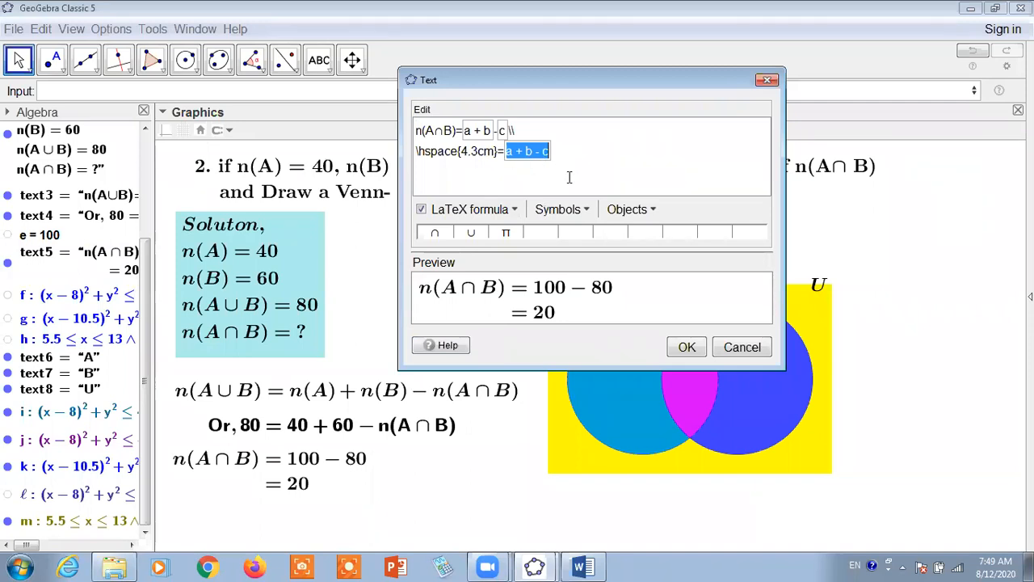
click(733, 349)
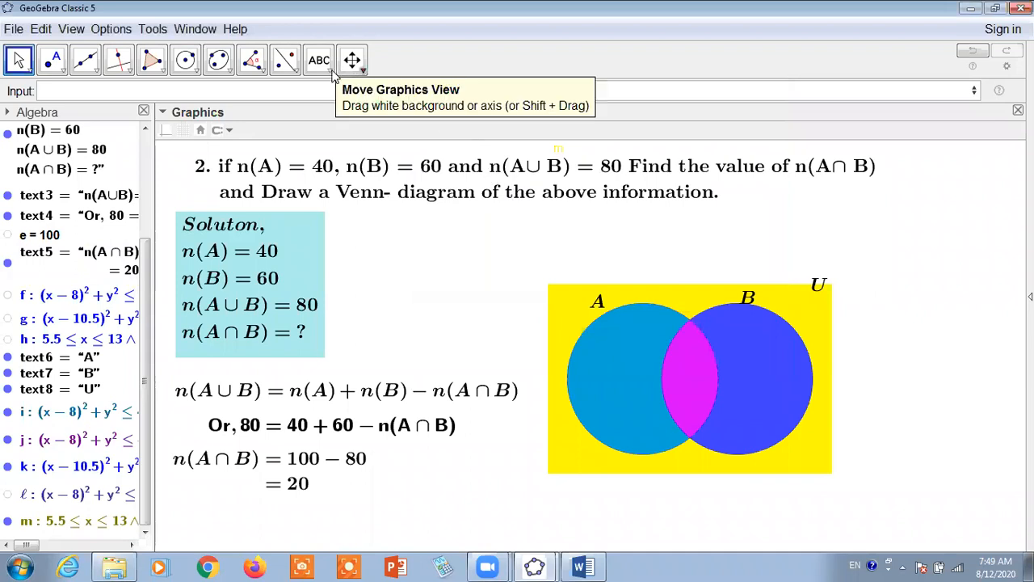
Try to add a new text with a linked box containing a + b - c
click(322, 64)
click(339, 121)
click(499, 269)
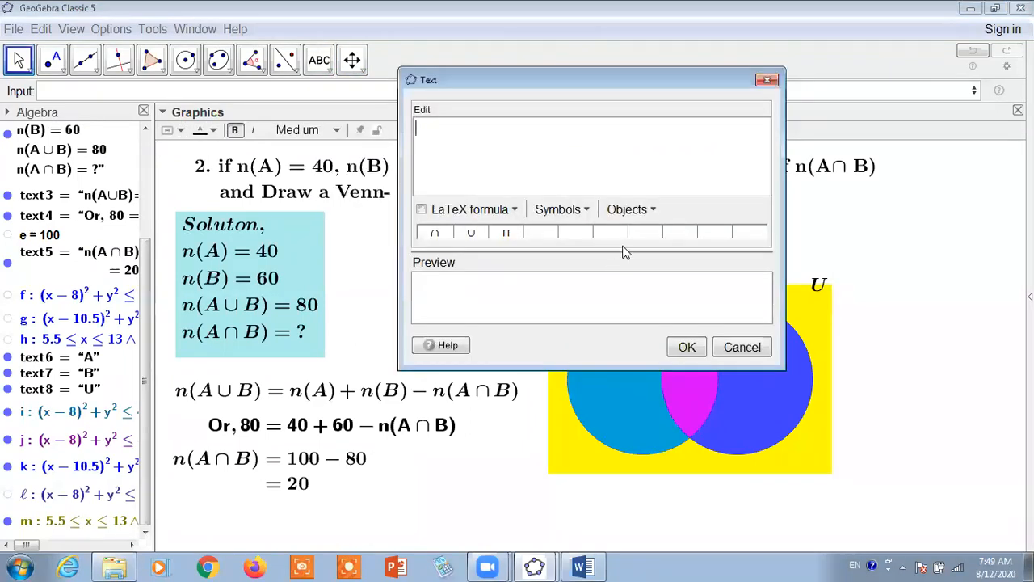
click(650, 210)
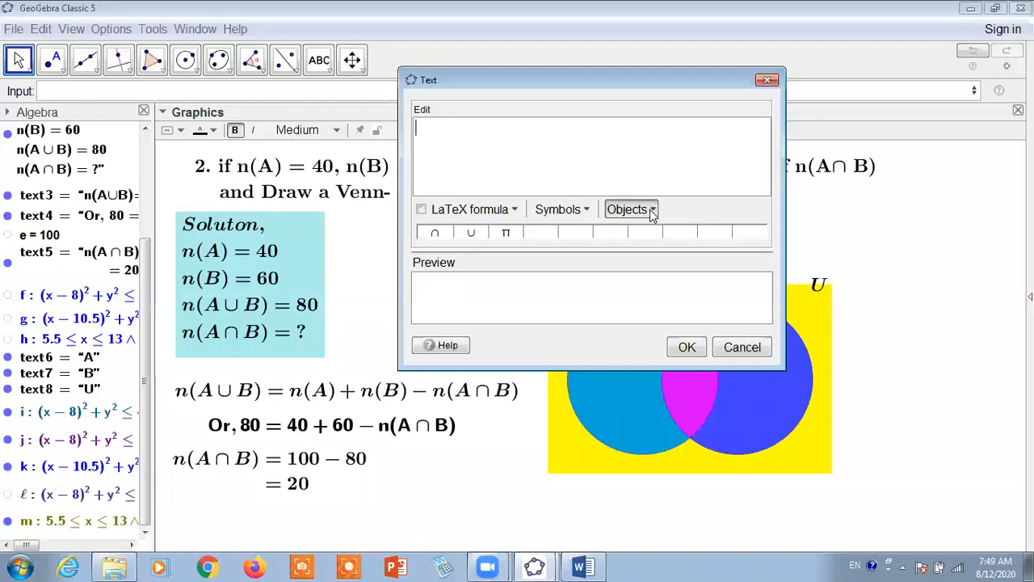
click(642, 232)
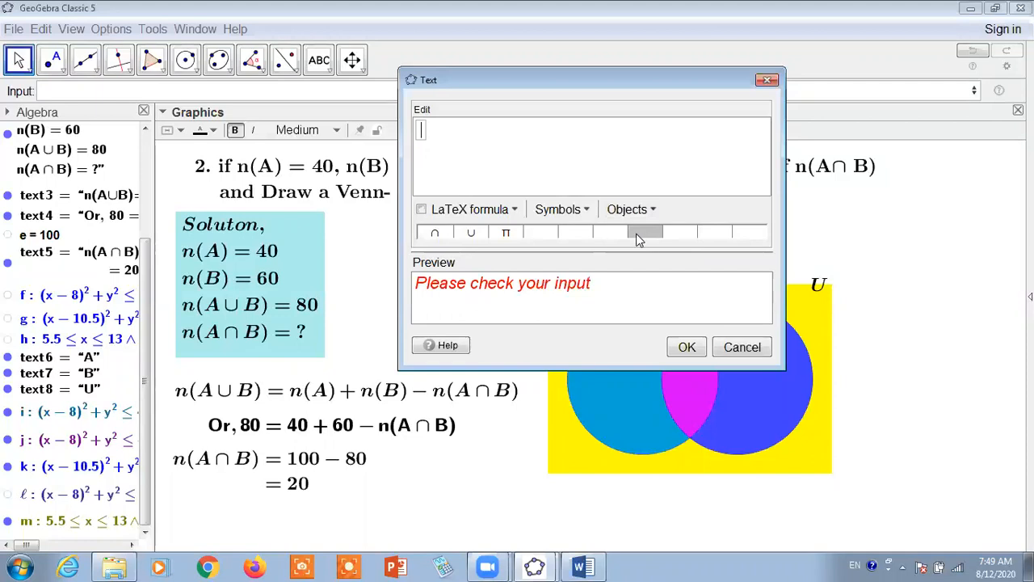
text(a+b-c)
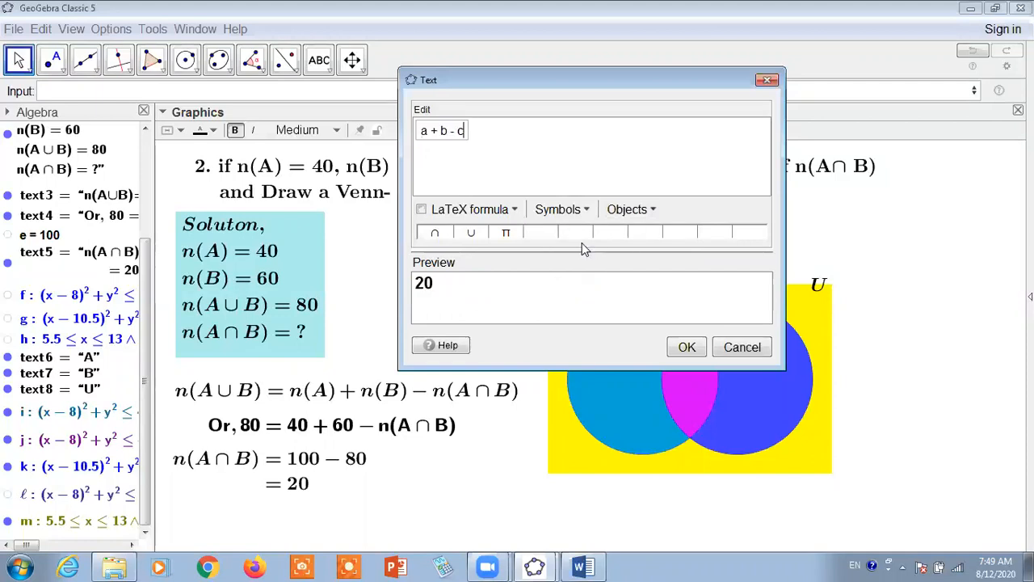
click(650, 215)
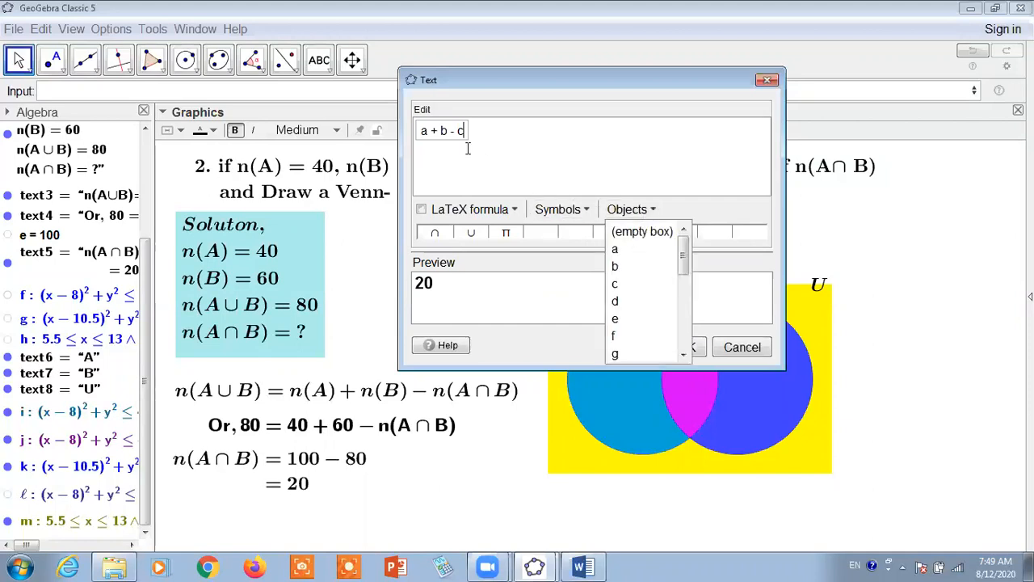
click(700, 159)
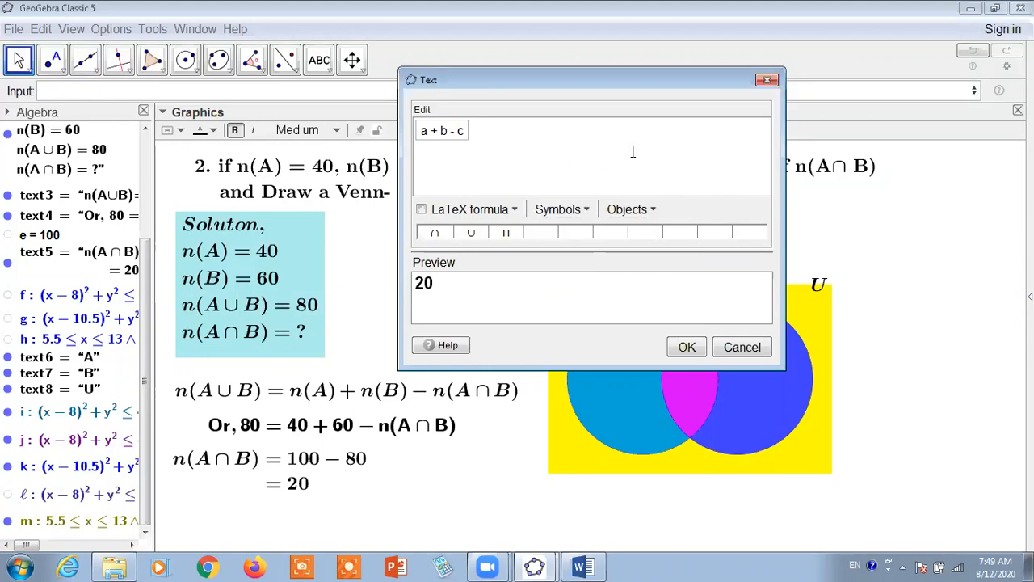
click(652, 210)
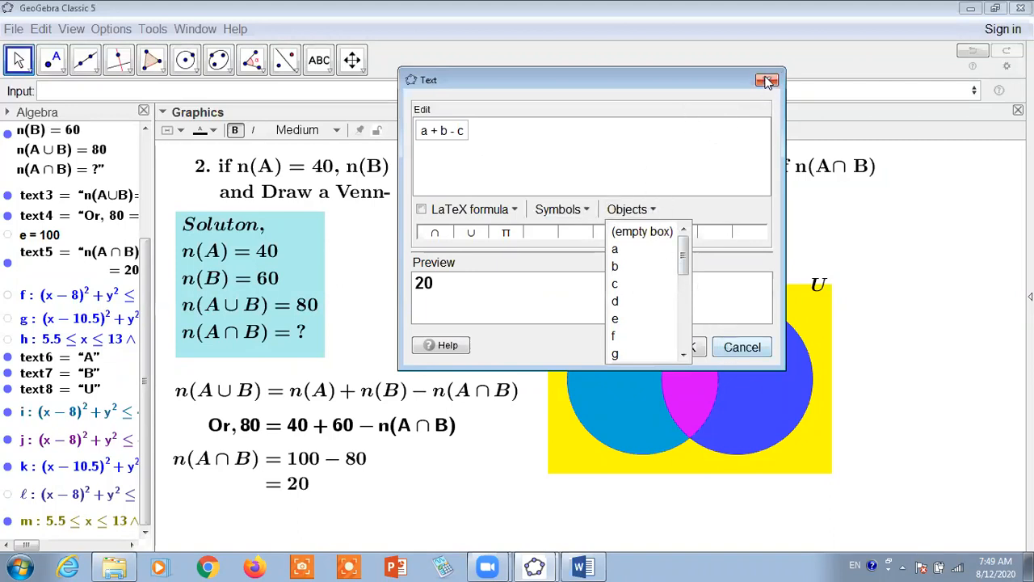
click(752, 346)
click(687, 343)
click(301, 475)
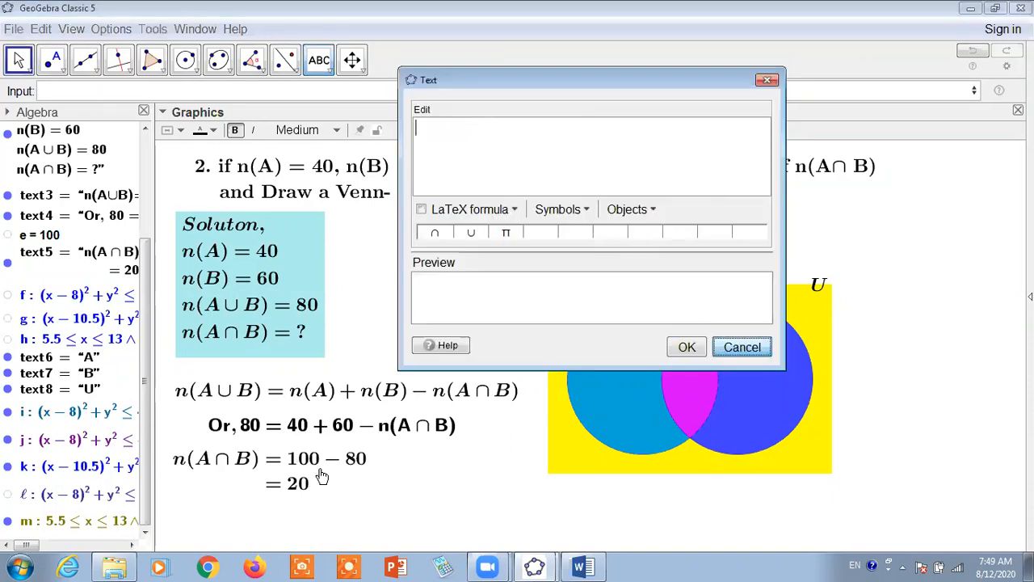
click(767, 80)
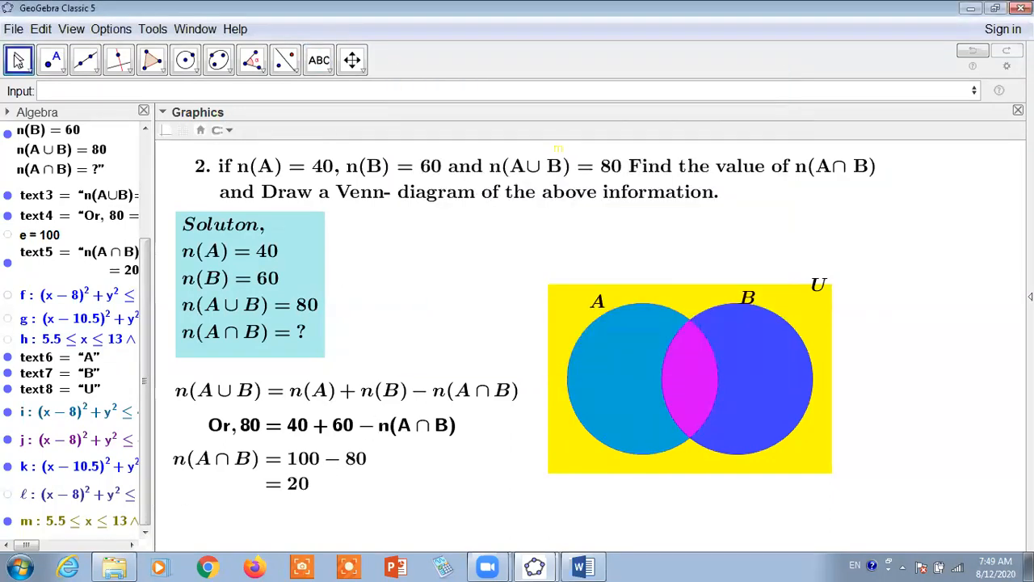
Reopen the n(A∩B) solution text and copy its linked expression a + b - c
click(275, 482)
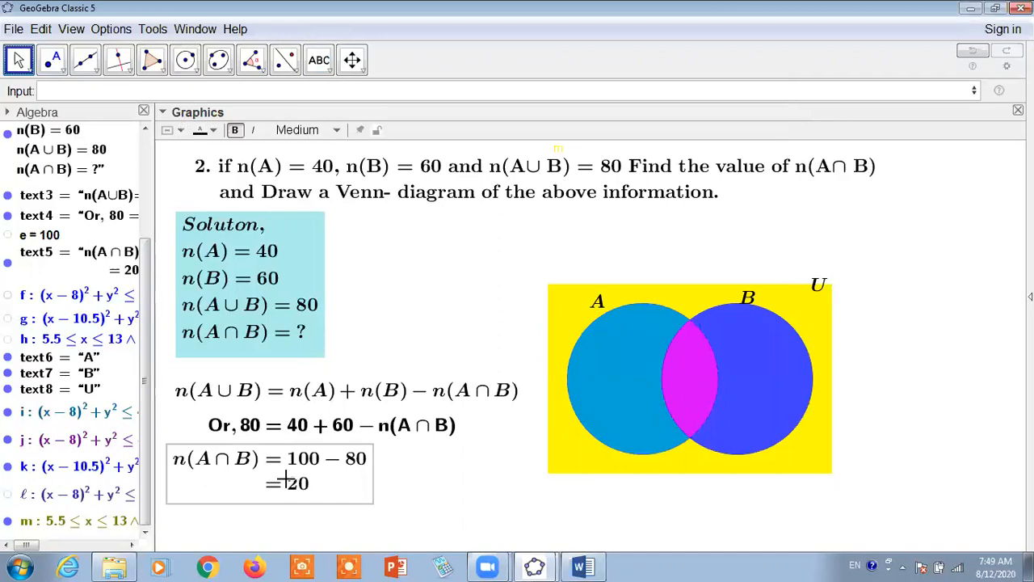
double_click(289, 478)
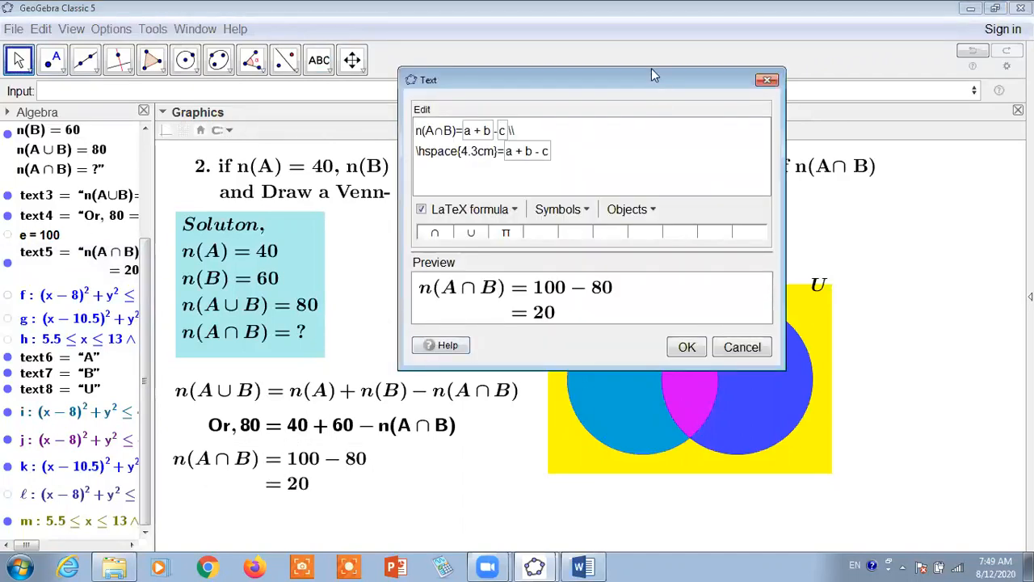
drag(652, 70, 648, 57)
click(507, 140)
double_click(506, 139)
drag(507, 139, 547, 136)
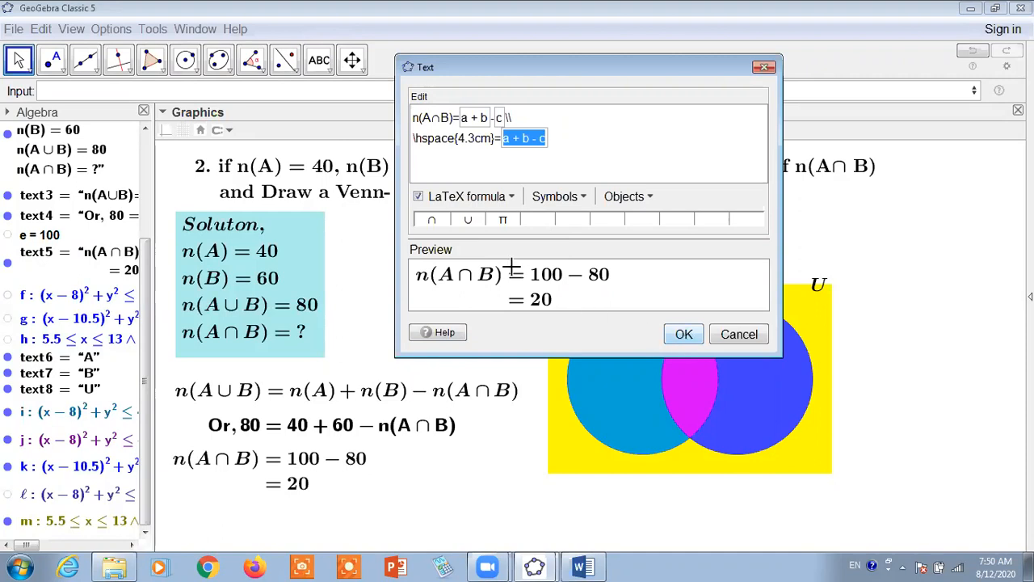
Add a dynamic text with the linked expression a + b - c and place it in the intersection of sets A and B
click(327, 69)
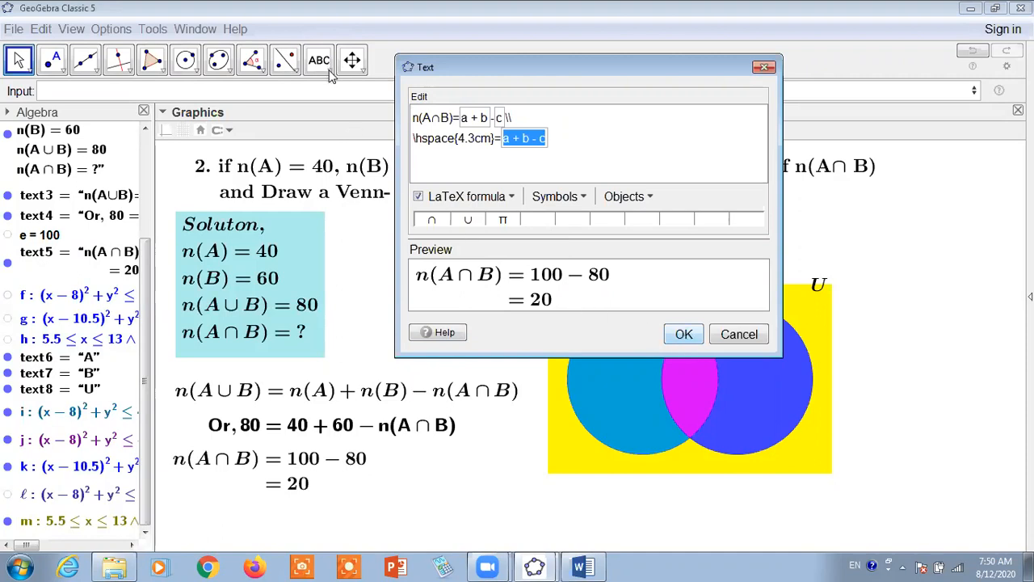
click(466, 261)
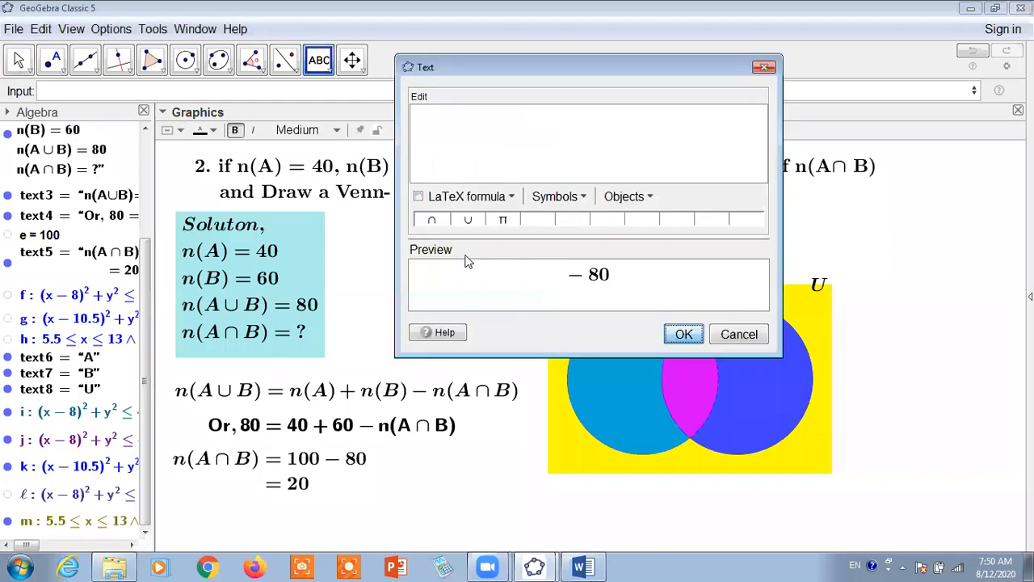
click(649, 199)
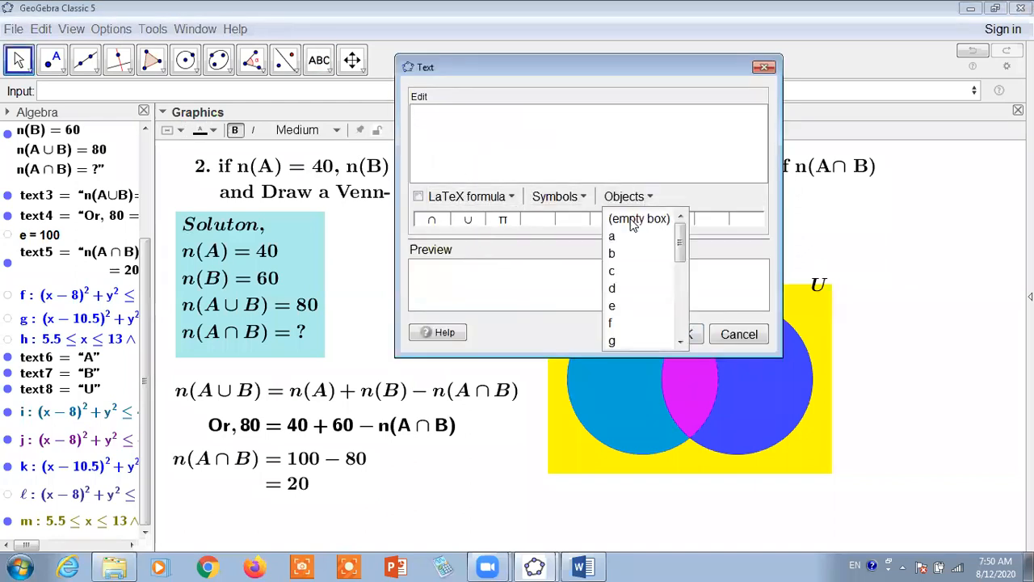
click(643, 306)
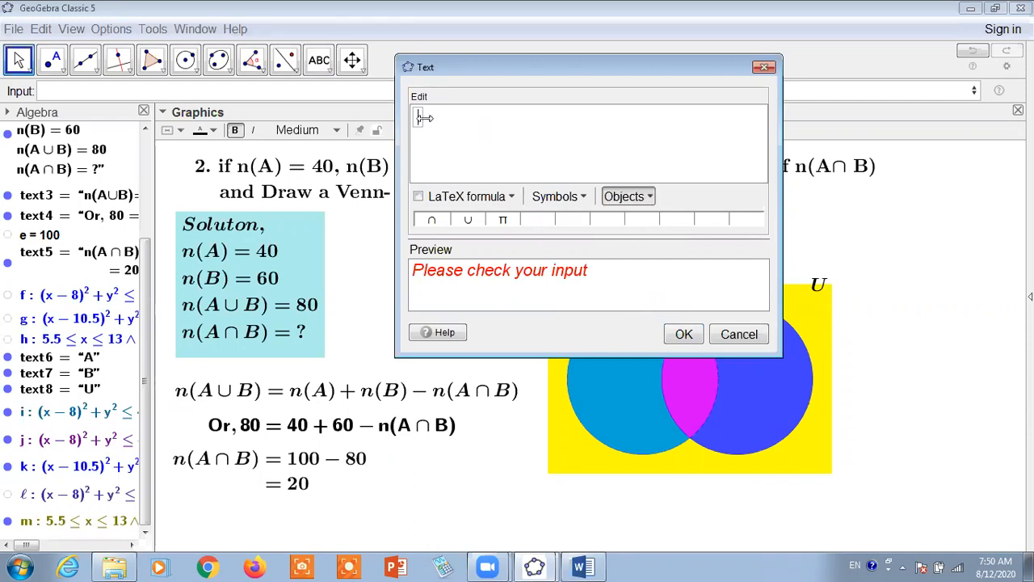
text(a + b - c)
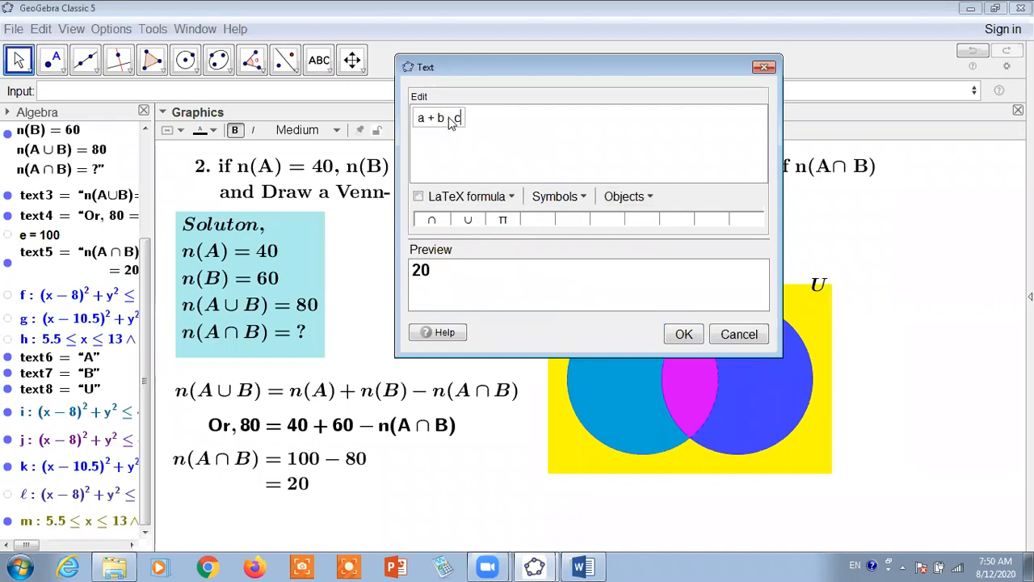
click(684, 334)
drag(479, 261, 693, 387)
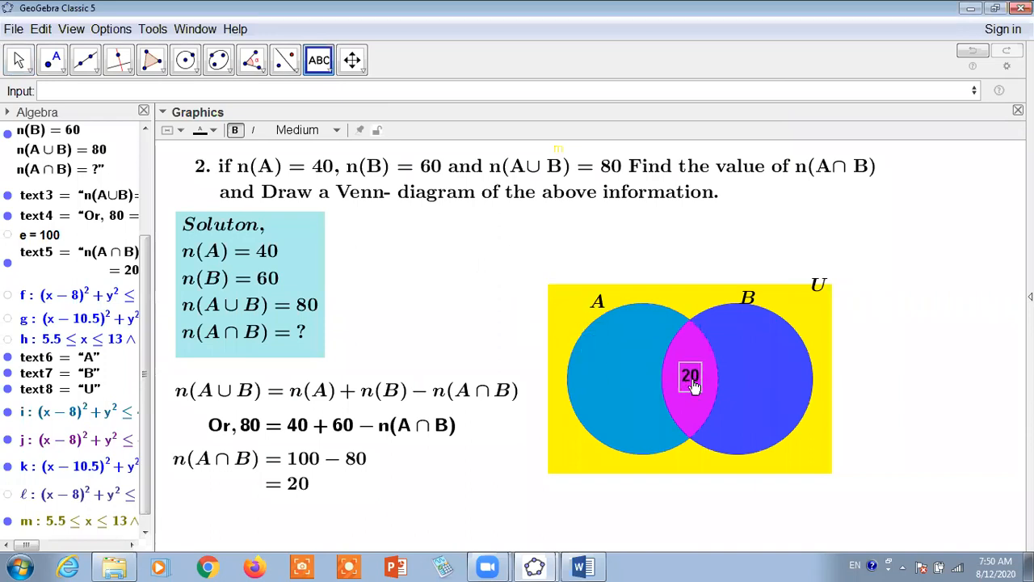
click(758, 206)
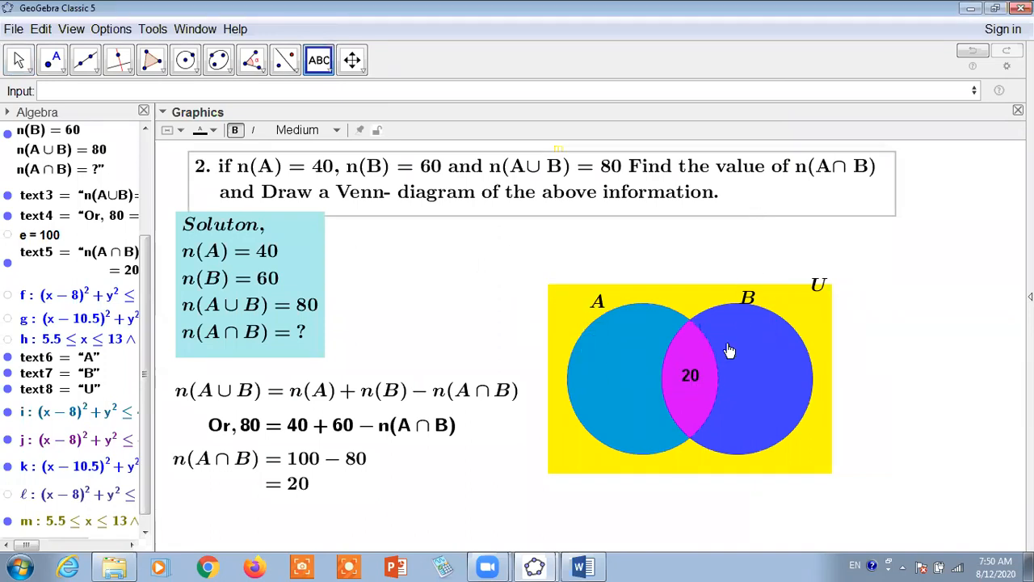
click(693, 389)
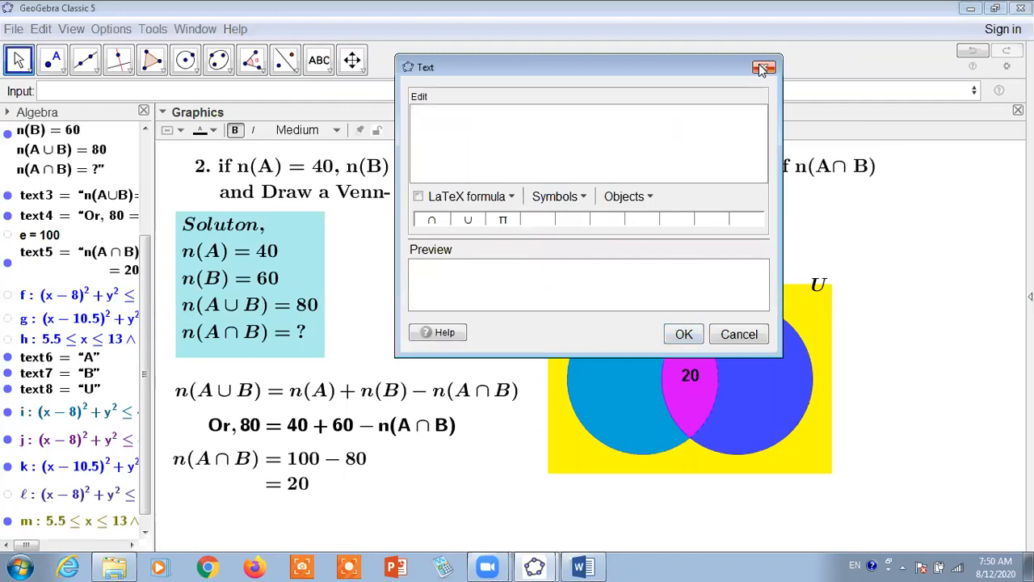
click(763, 68)
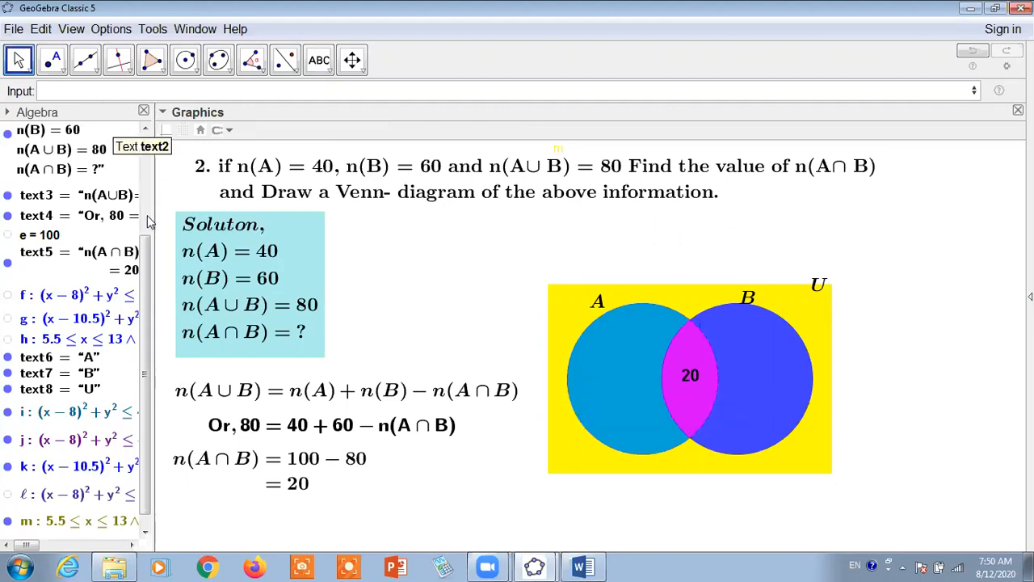
Start a new text in the blank area between the solution box and the Venn diagram and insert an empty linked box
drag(144, 253, 154, 185)
scroll(154, 185, down, 5)
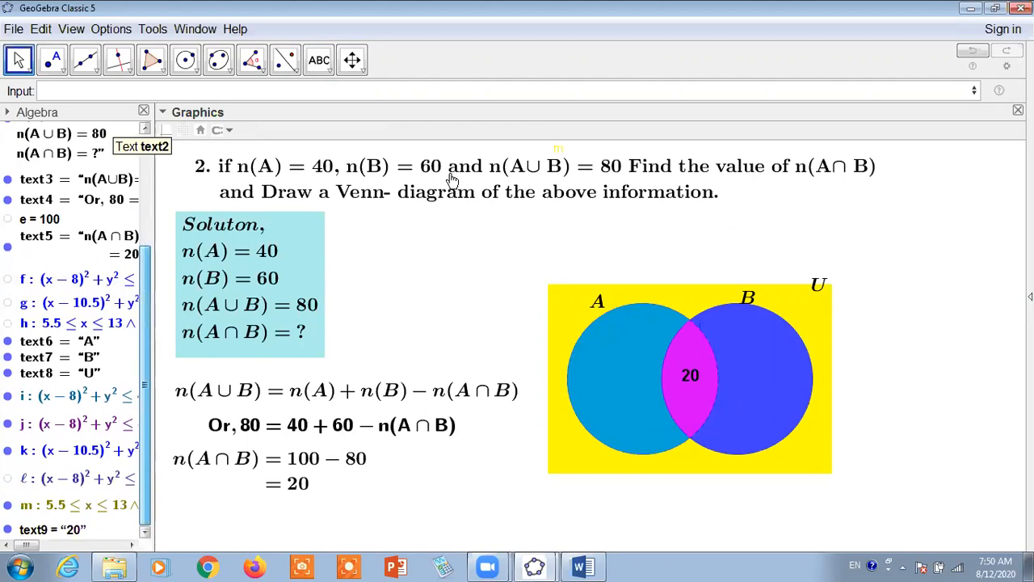
click(319, 60)
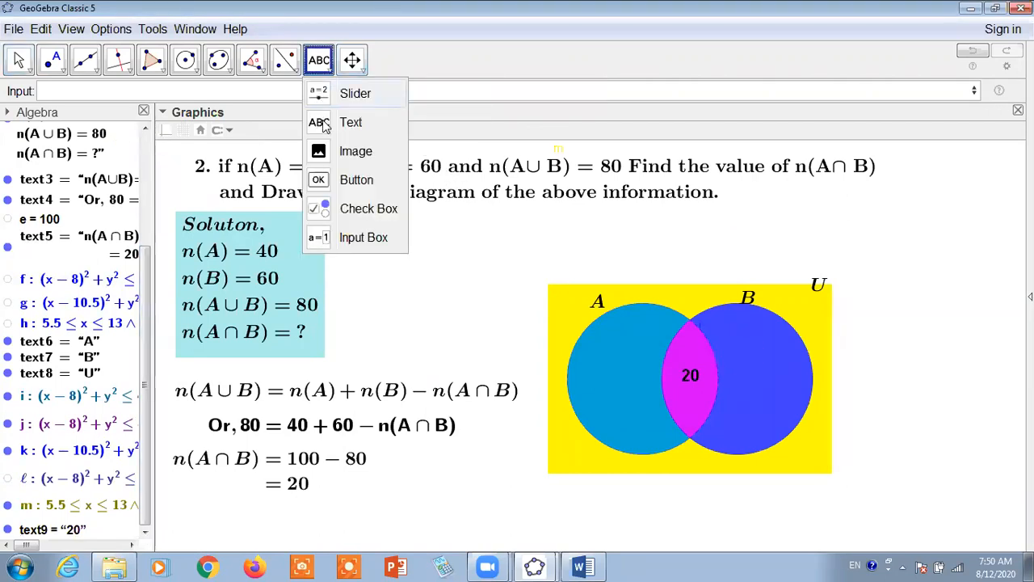
click(482, 243)
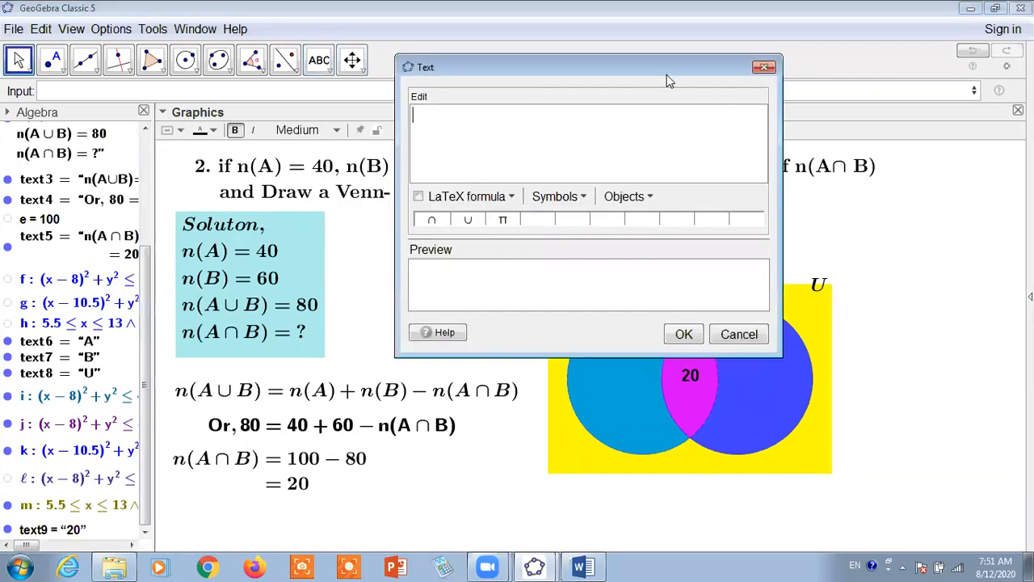
drag(664, 68, 699, 80)
click(685, 211)
click(698, 229)
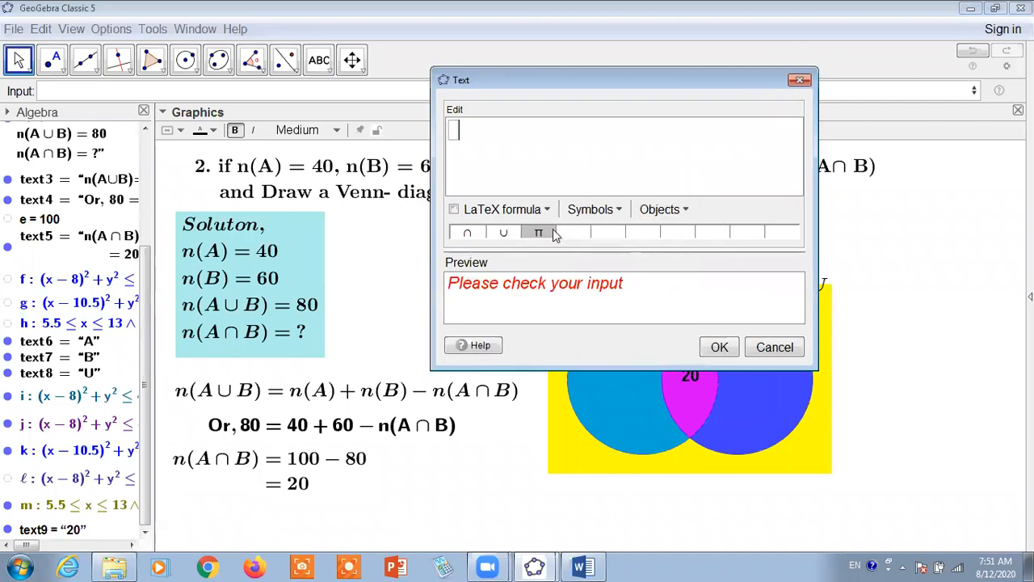
Enter the expression a-(a+b-c) in the linked box for the elements only in set A
text(a)
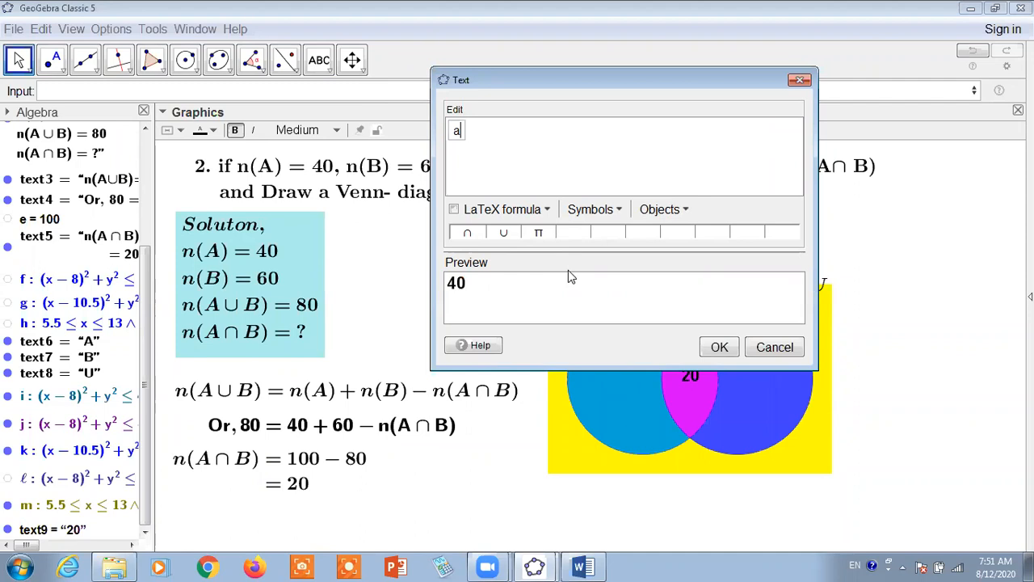
text(-)
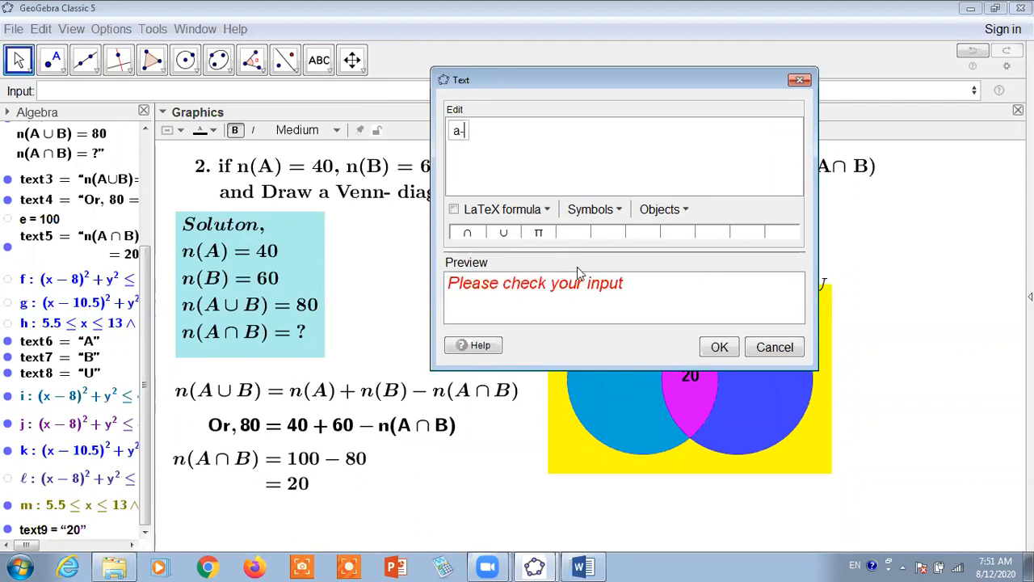
text(b)
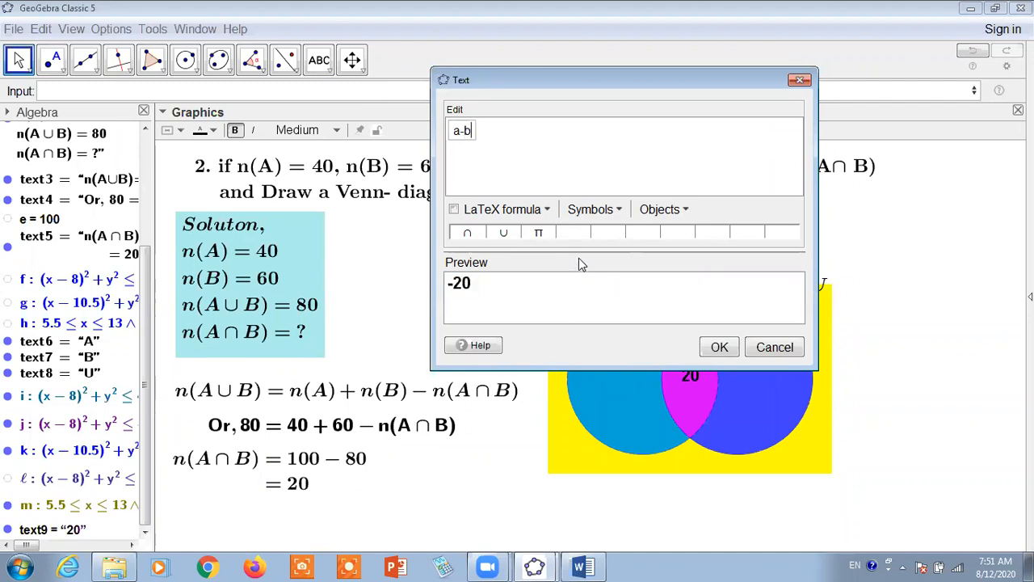
key(BackSpace)
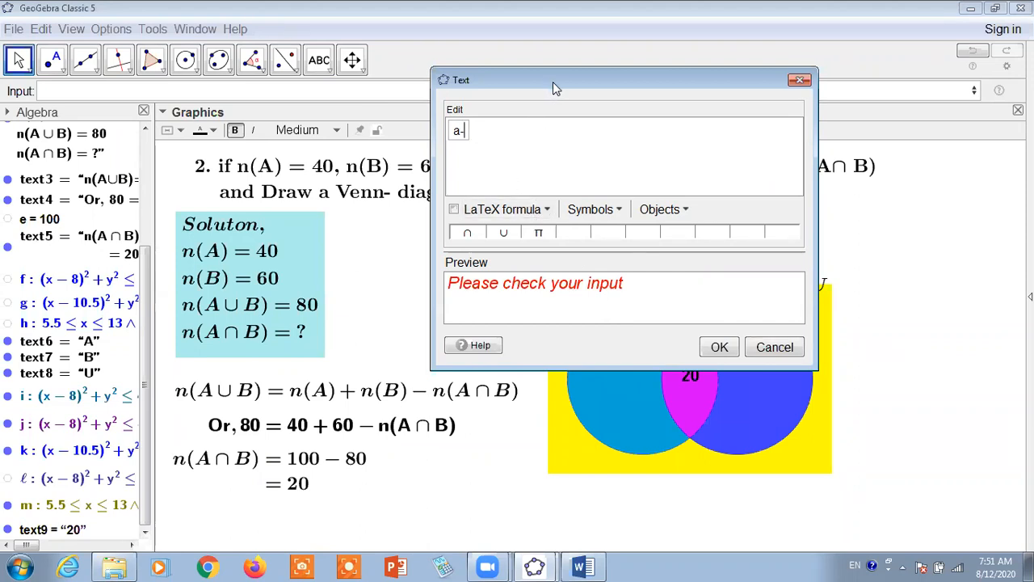
drag(553, 81, 329, 229)
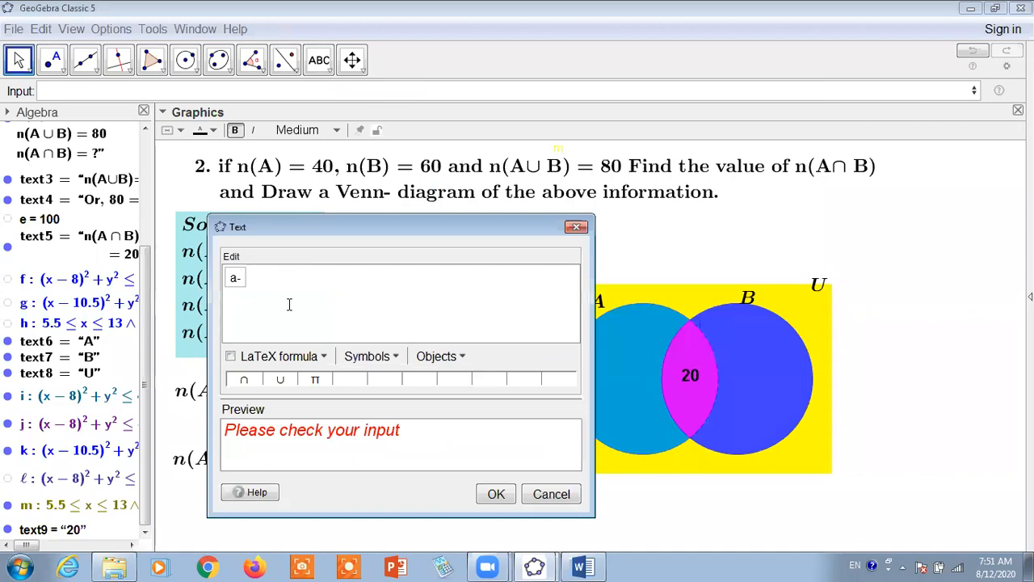
text((a+b-c))
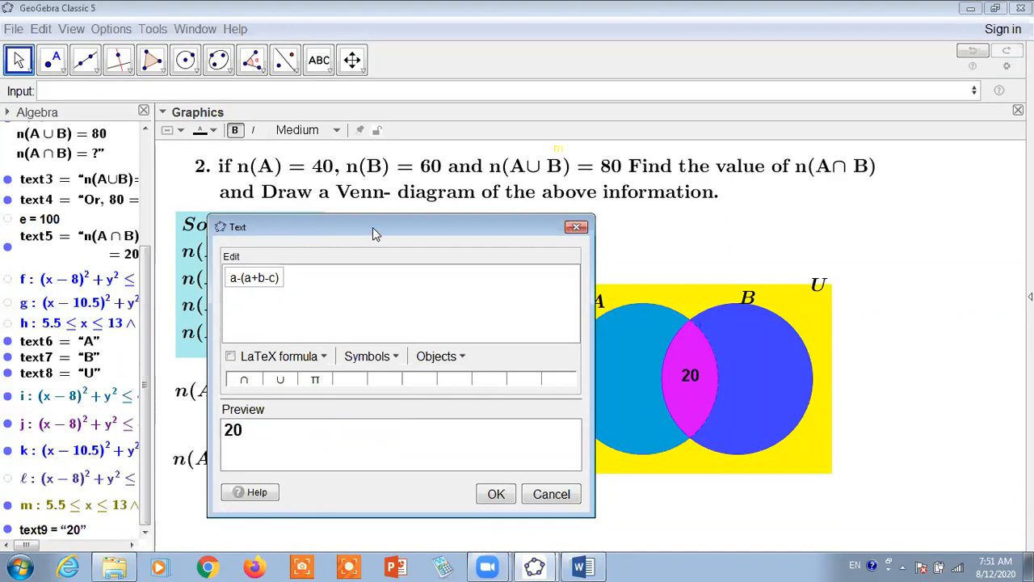
Check the linked expression a-(a+b-c) against the Venn diagram and the worked solution, and create the text
drag(373, 227, 914, 217)
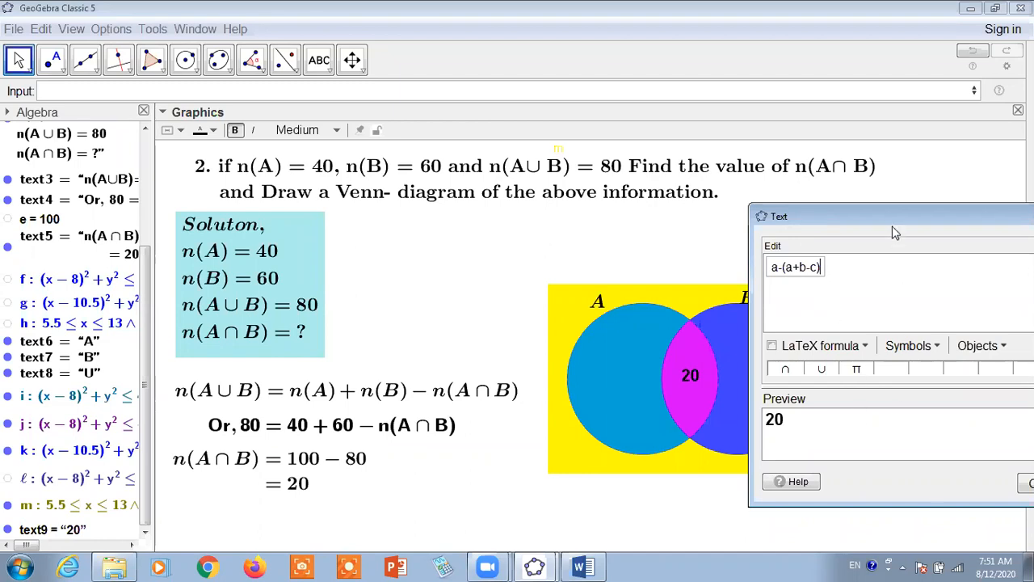
drag(893, 213, 808, 199)
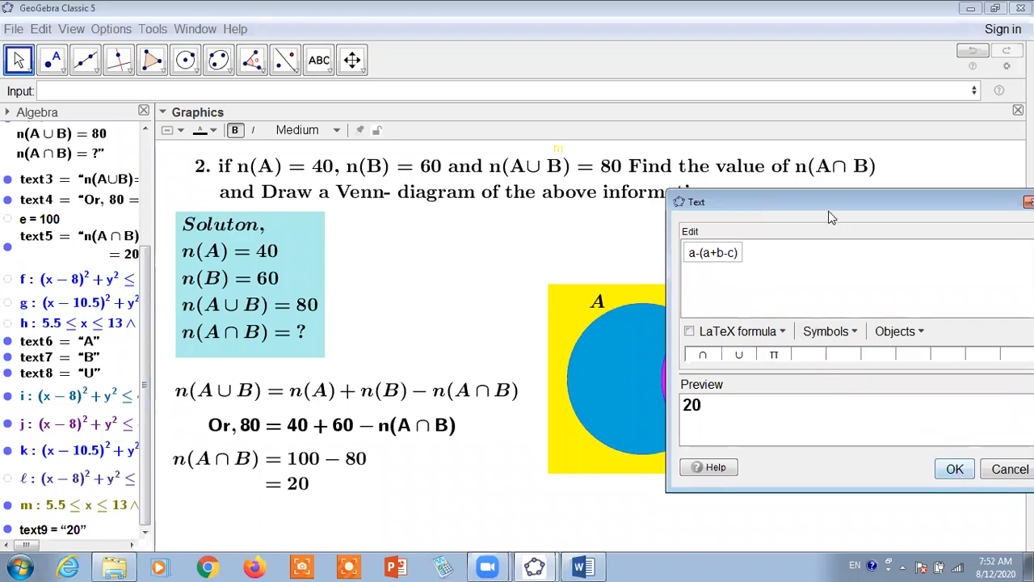
drag(827, 202, 599, 168)
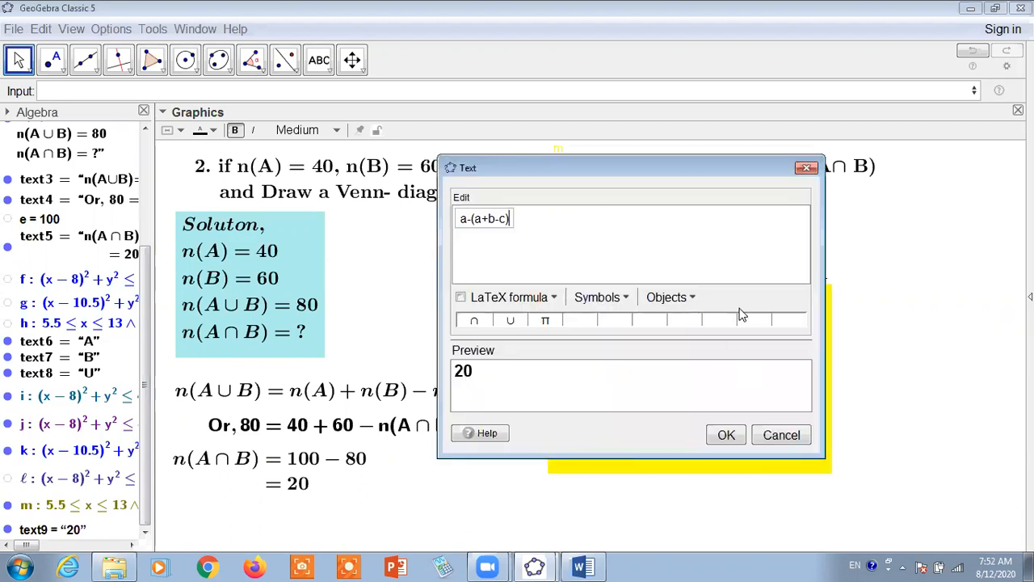
drag(648, 168, 943, 35)
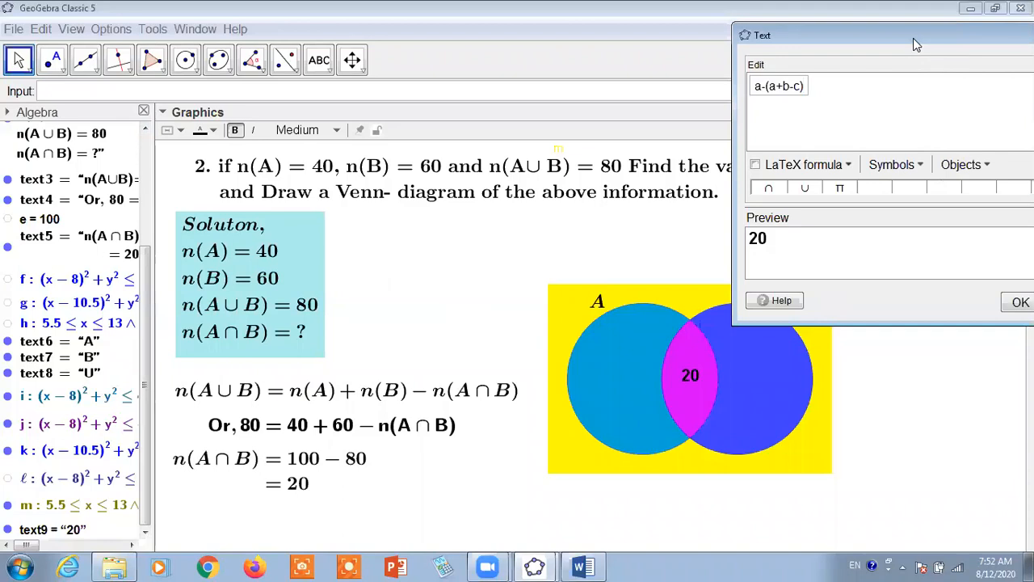
drag(913, 38, 937, 174)
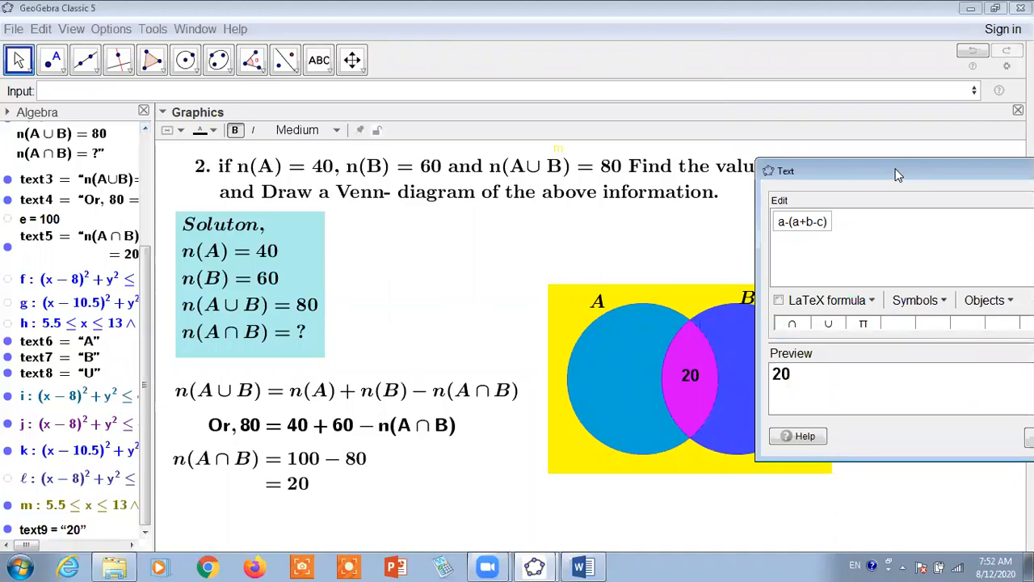
drag(897, 174, 658, 253)
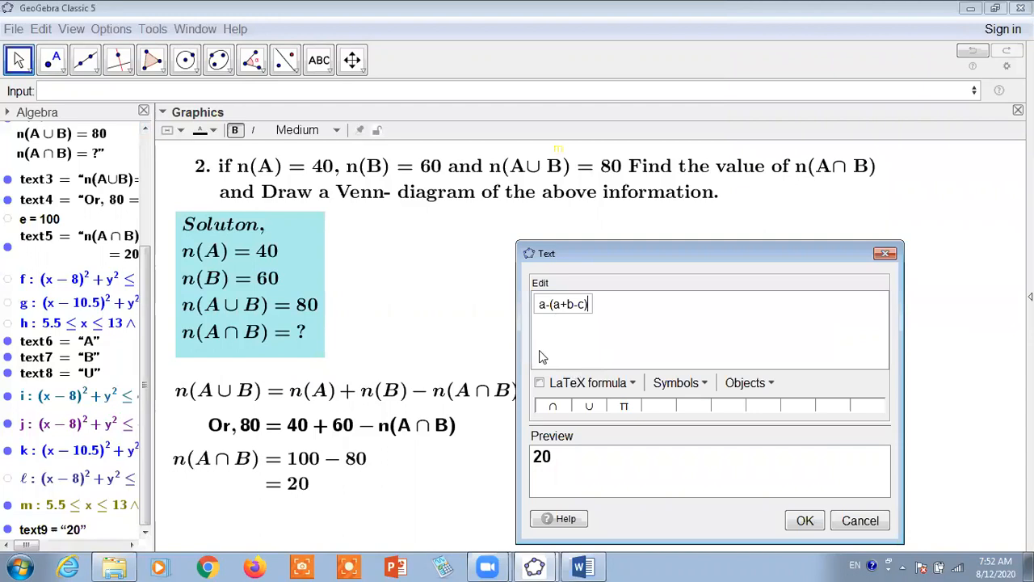
click(805, 522)
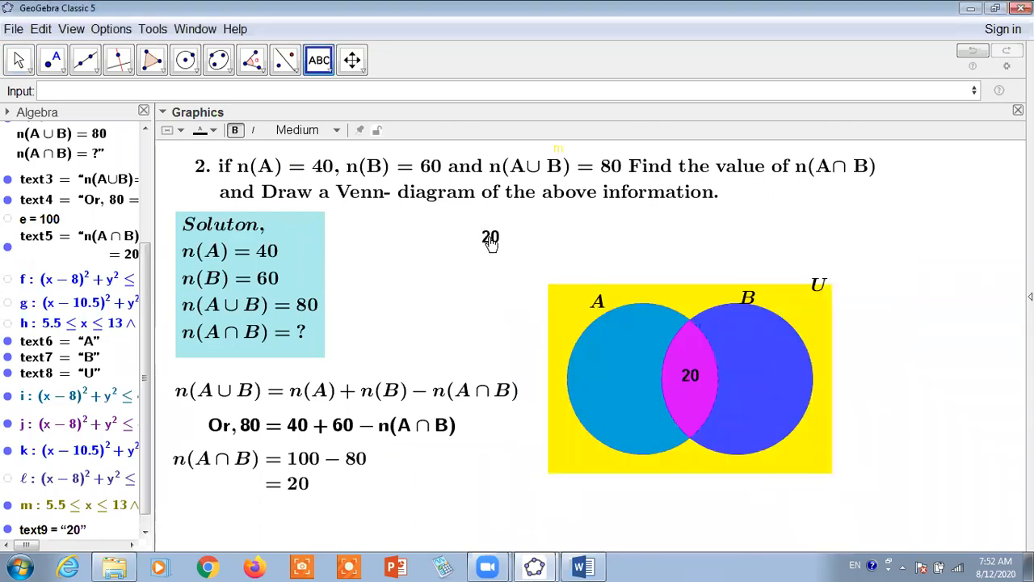